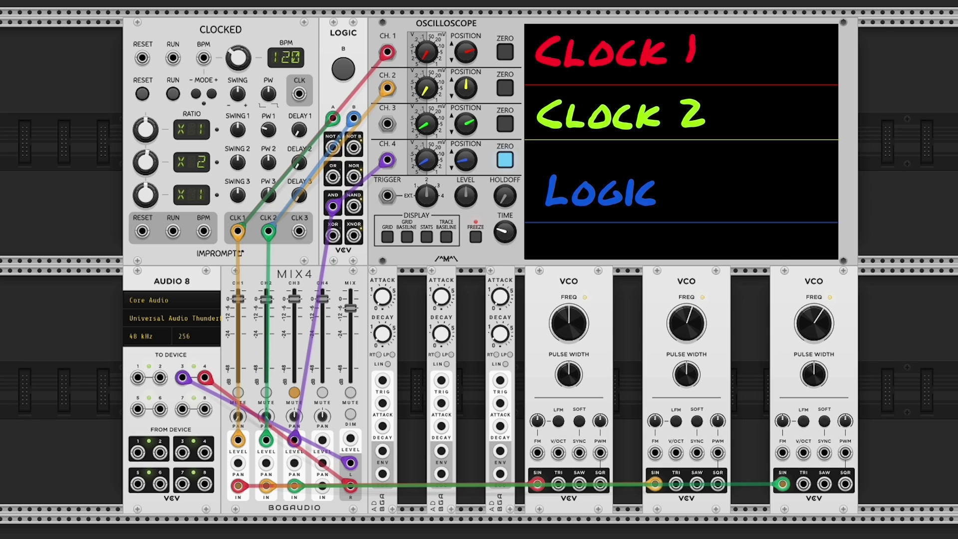
Run the clock to compare both clock signals with the AND output on the oscilloscope, and freeze the trace.
left_click(173, 94)
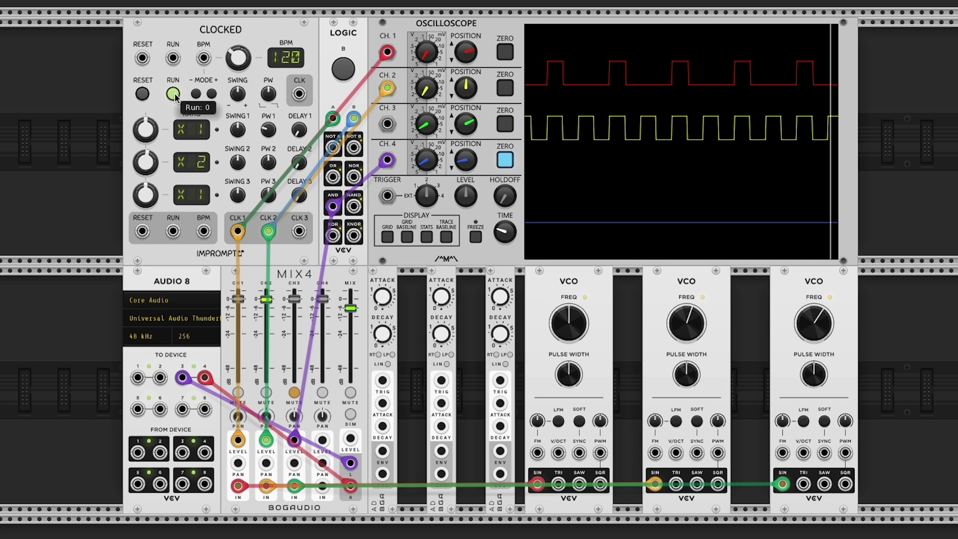
left_click(173, 94)
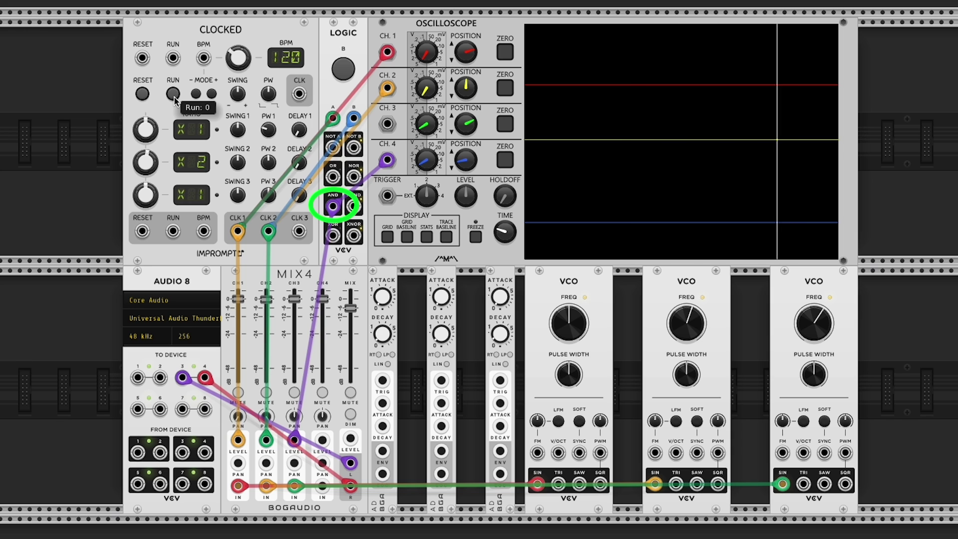
left_click(173, 94)
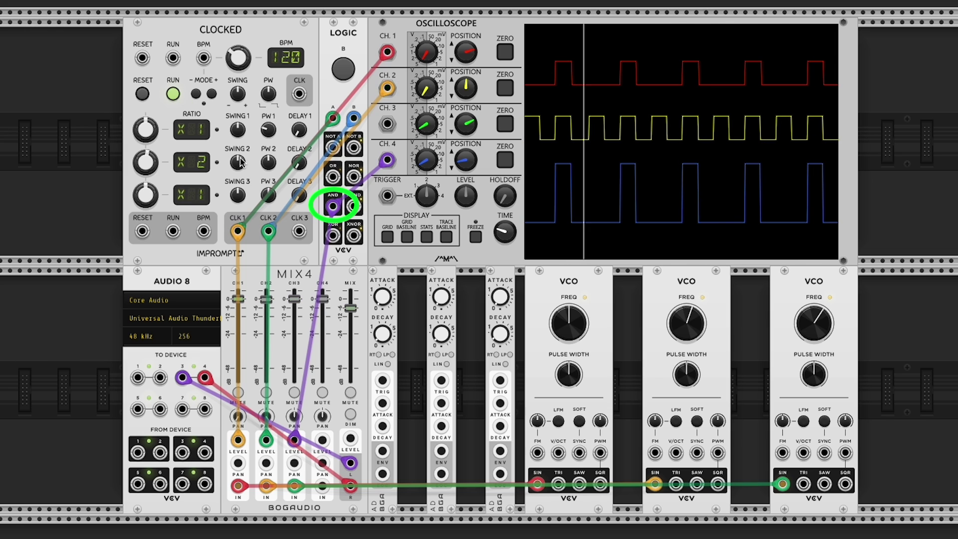
left_click(476, 238)
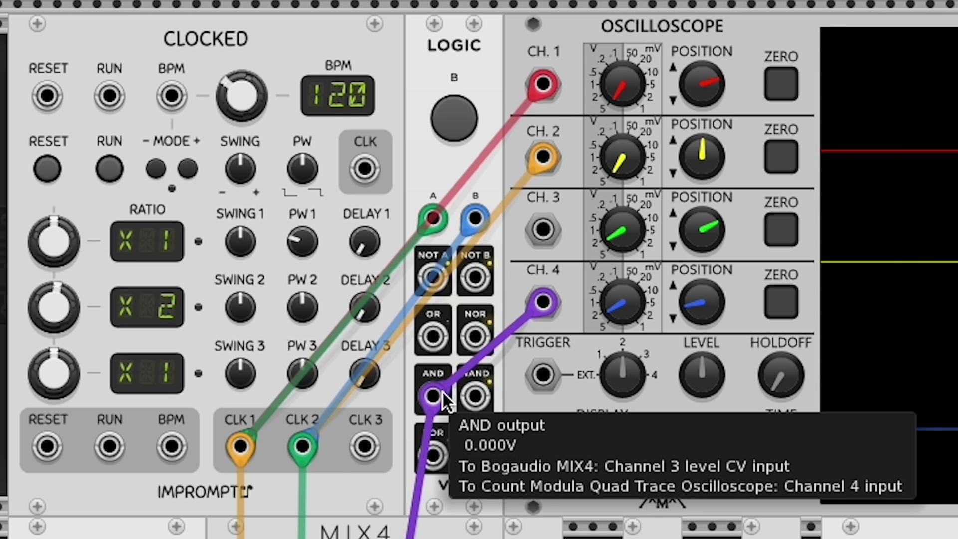
Repatch the mixer channel 3 level and oscilloscope channel 4 cables from AND to the OR output, run the clock and freeze the trace.
left_click_drag(434, 396, 433, 344)
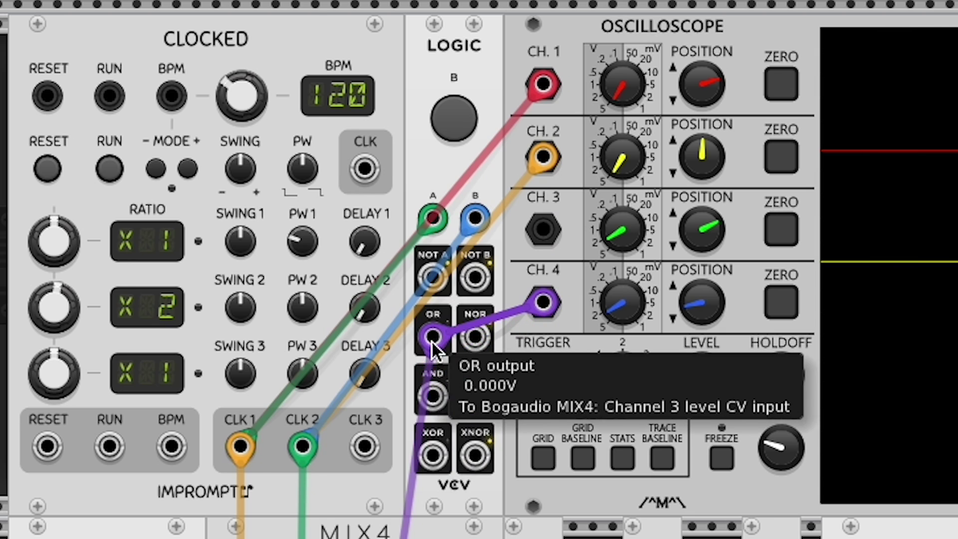
left_click(109, 169)
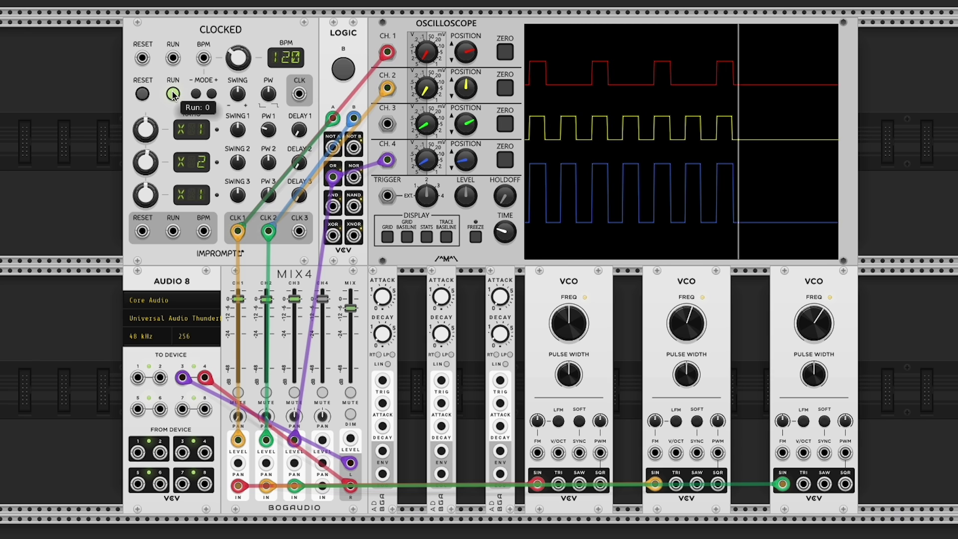
left_click(476, 239)
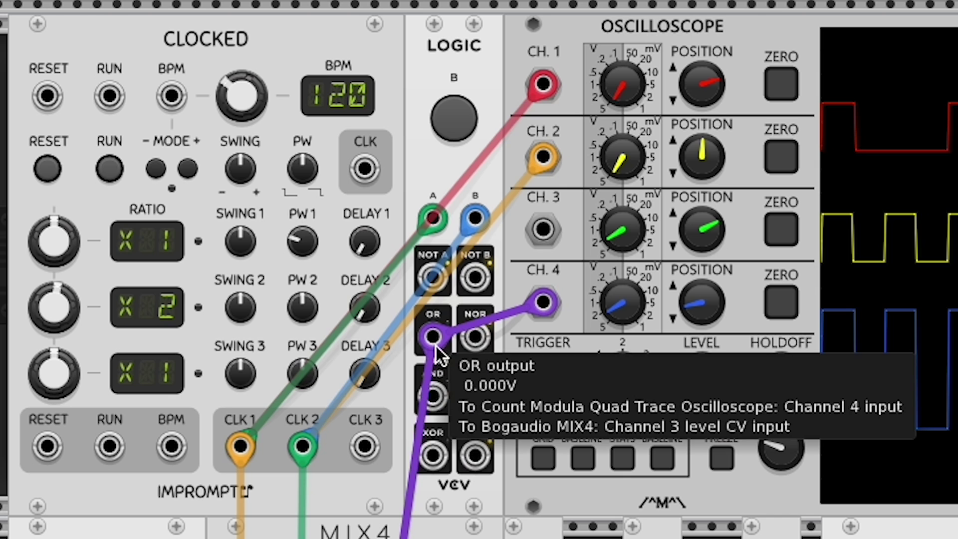
Repatch the mixer channel 3 level and oscilloscope channel 4 cables to the XOR output, run the clock and freeze the trace.
left_click_drag(432, 337, 433, 455)
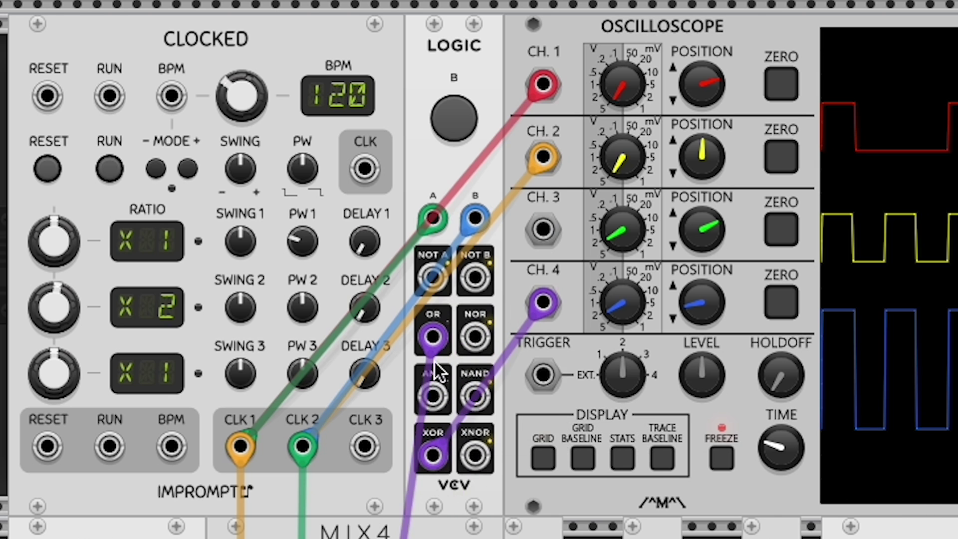
left_click_drag(432, 337, 433, 454)
left_click(109, 168)
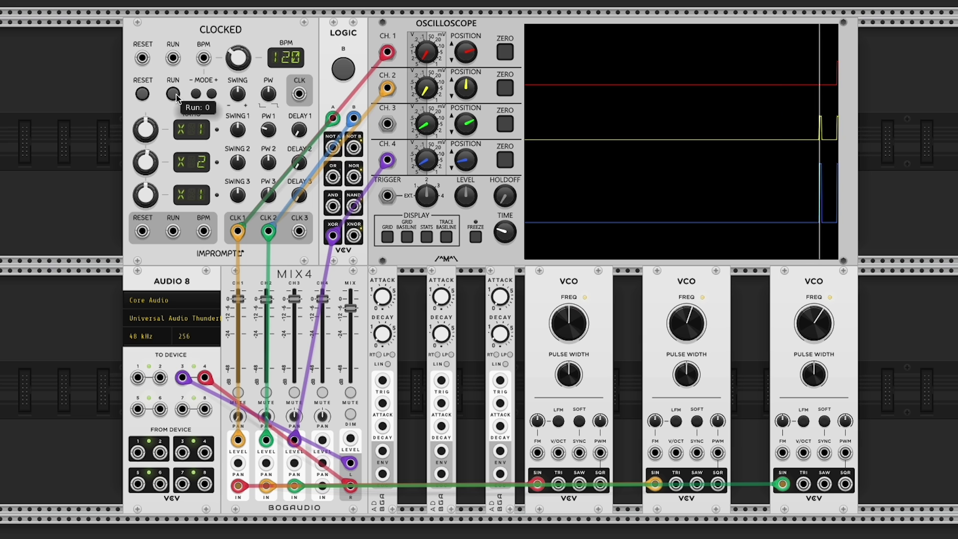
left_click(172, 93)
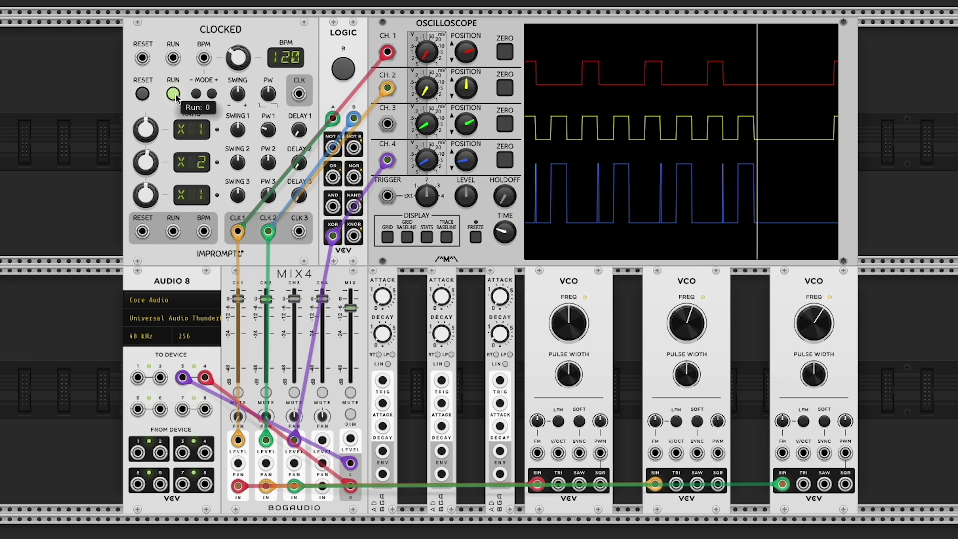
left_click(477, 237)
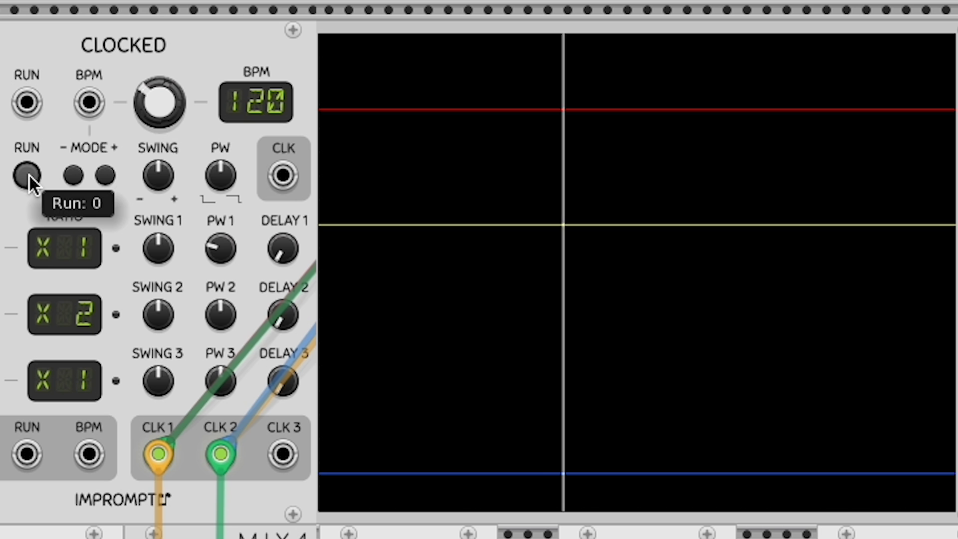
Run the clock and vary clock 1's pulse width, bringing it up to 57, with the XOR trace on the oscilloscope.
left_click(27, 175)
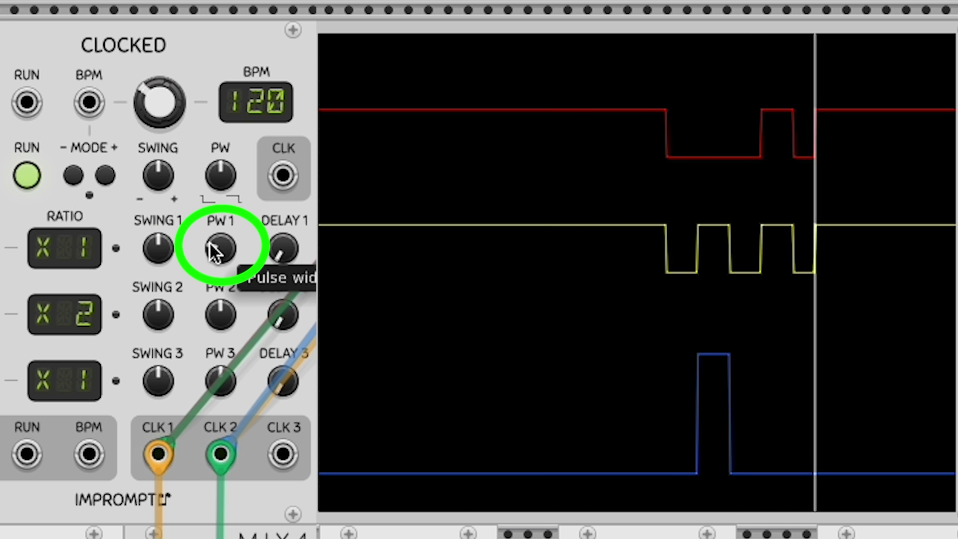
left_click_drag(215, 251, 215, 272)
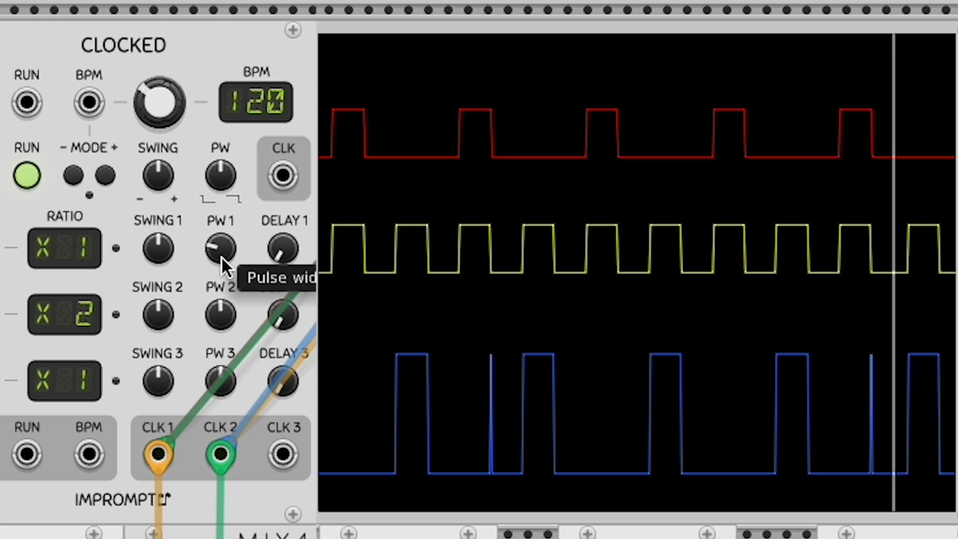
left_click_drag(65, 248, 65, 331)
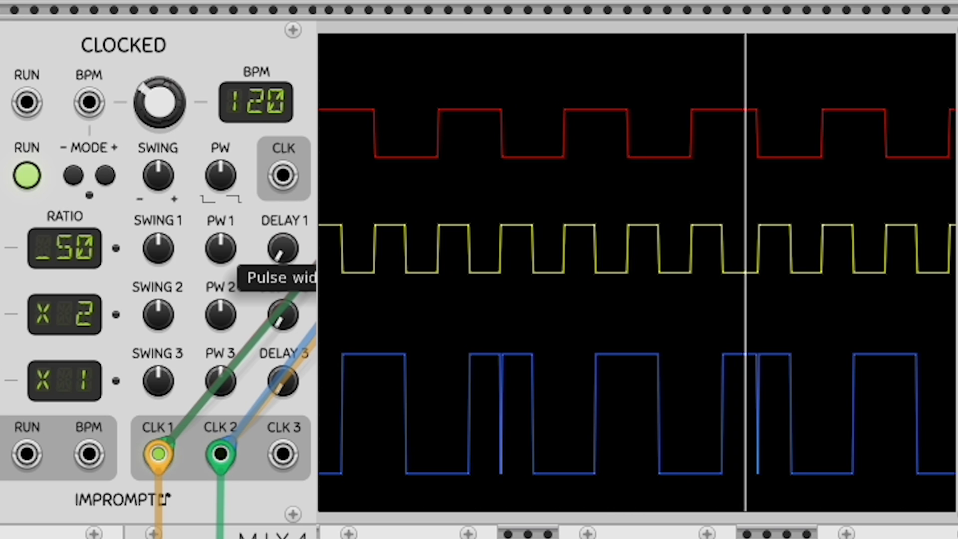
left_click_drag(65, 332, 65, 349)
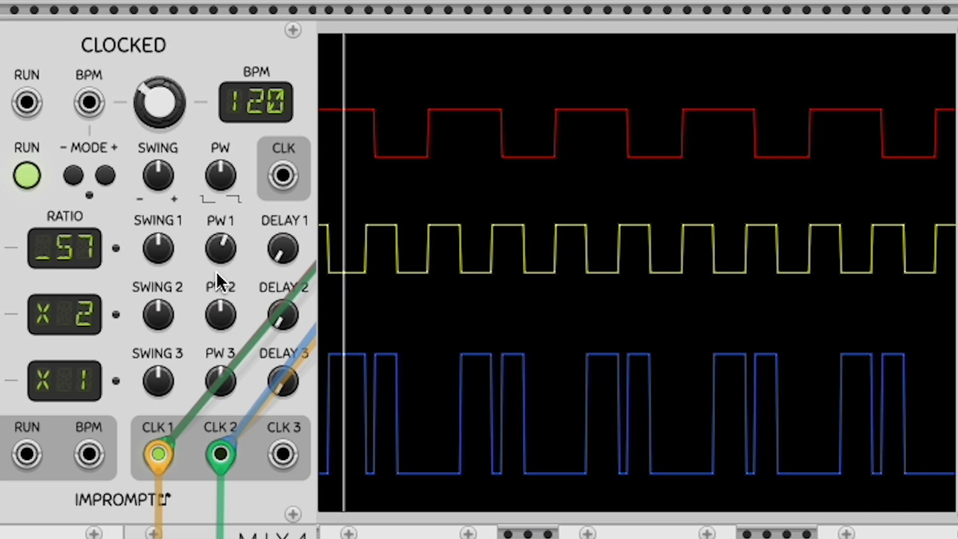
Raise clock 1's pulse width to 69, reduce it to 29, and stop the clock.
left_click_drag(214, 258, 213, 246)
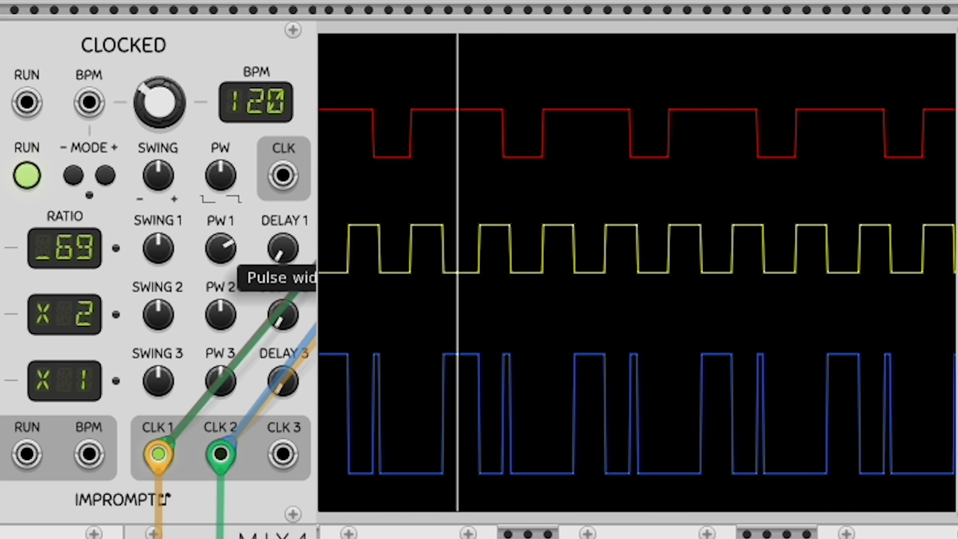
left_click_drag(214, 247, 213, 243)
left_click_drag(220, 248, 220, 271)
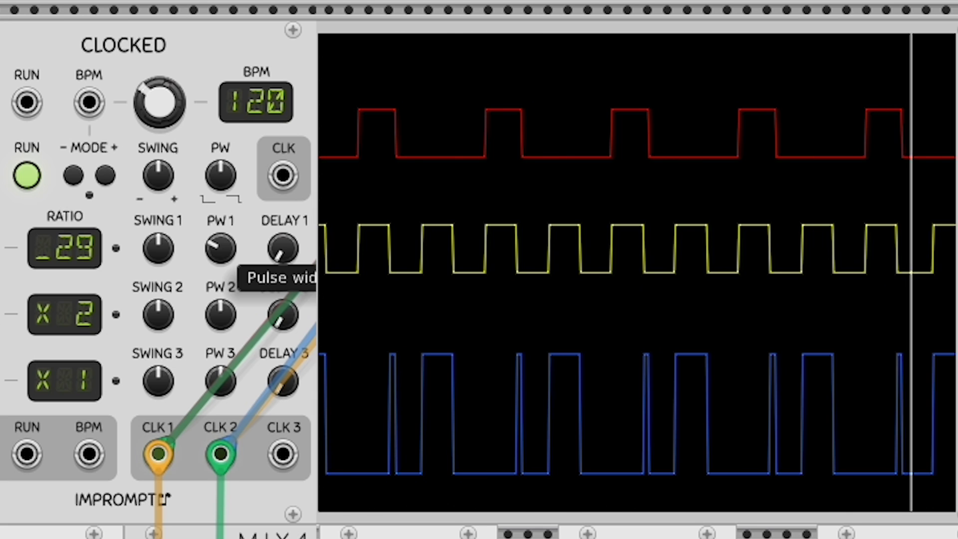
left_click(27, 172)
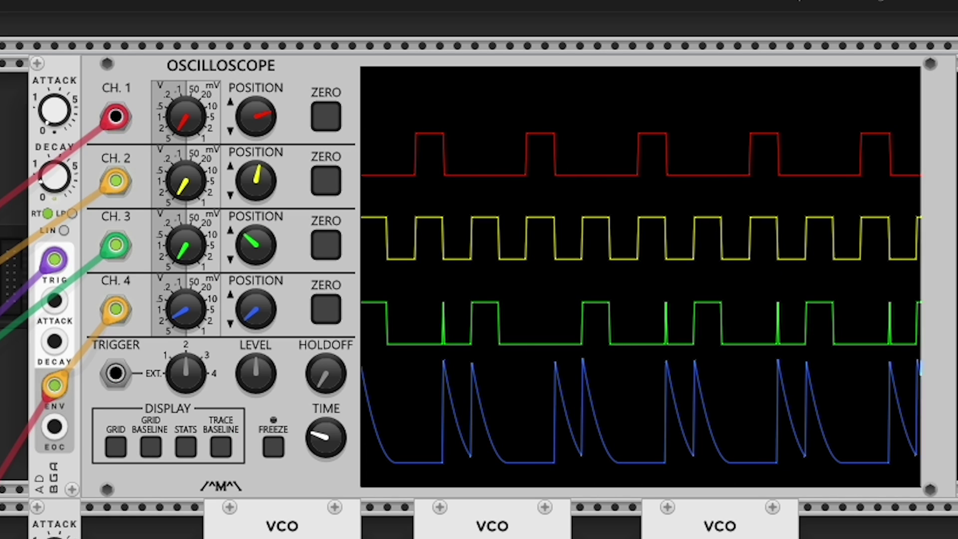
Lengthen the envelope's decay to about 3.24 s, and shorten it to about 1.27 s.
mouse_move(62, 174)
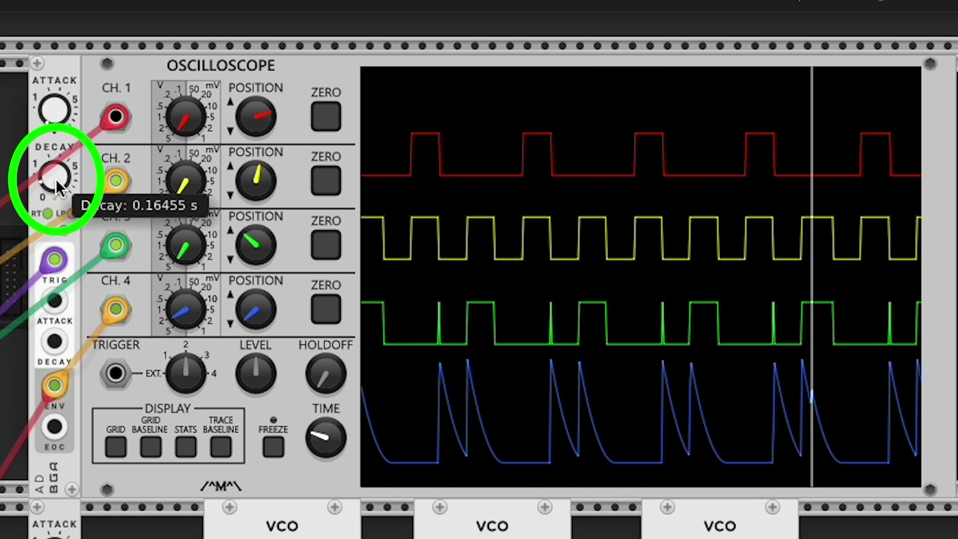
left_click_drag(56, 178, 56, 125)
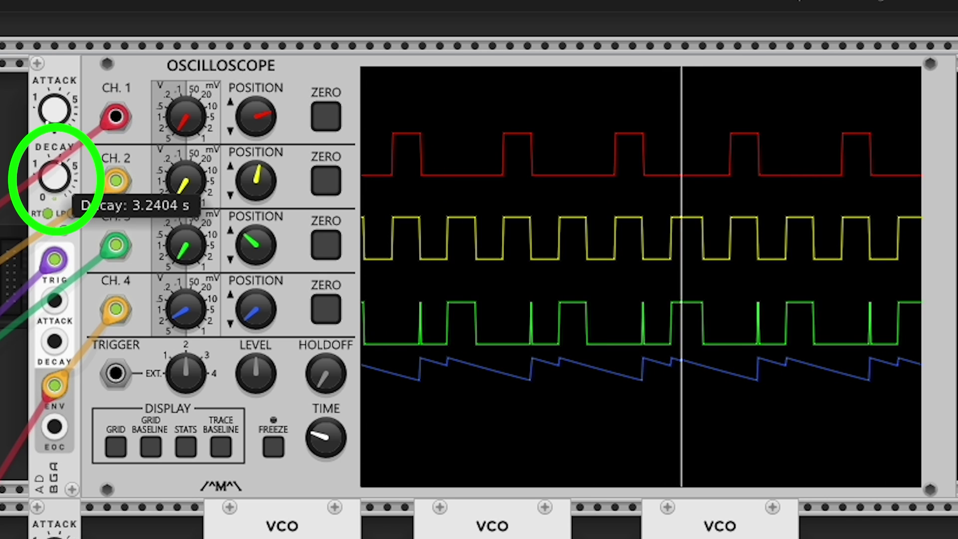
left_click_drag(56, 126, 55, 134)
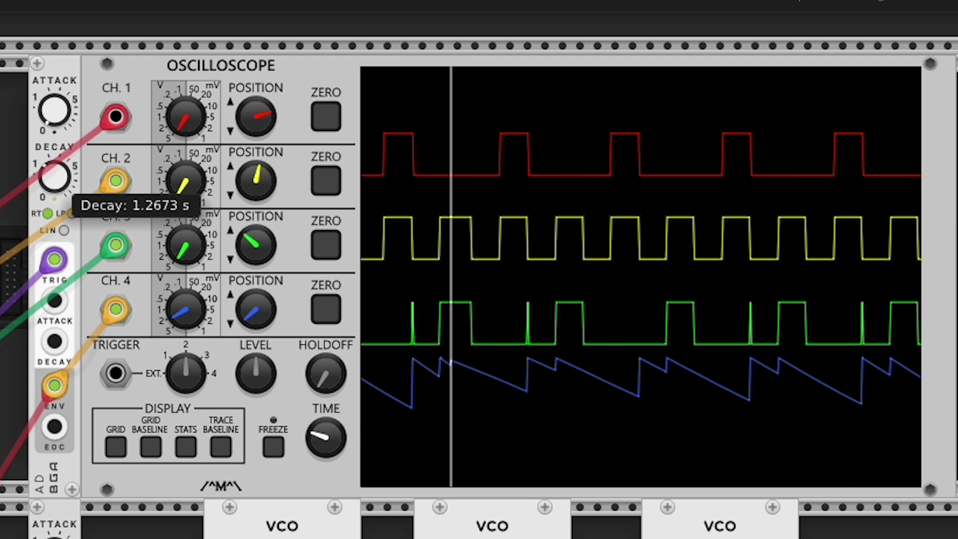
Shorten the envelope's decay through about 0.094 s down to 0 s, and set it to about 0.145 s.
left_click_drag(54, 176, 54, 188)
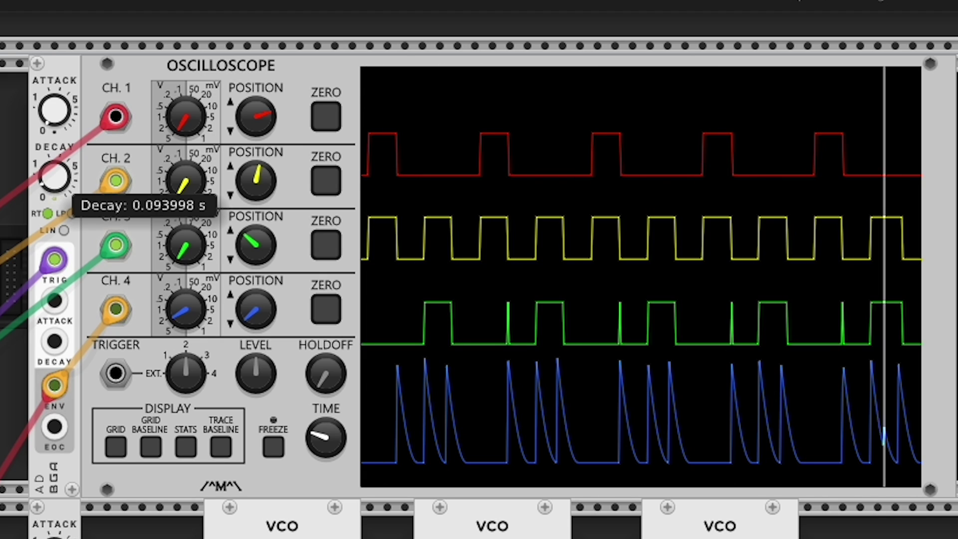
left_click_drag(54, 189, 54, 197)
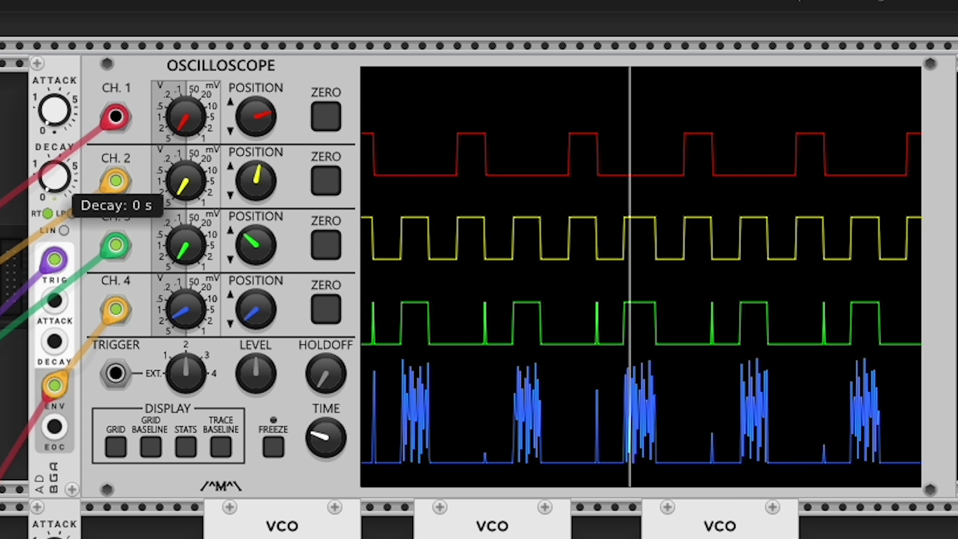
left_click_drag(54, 197, 53, 191)
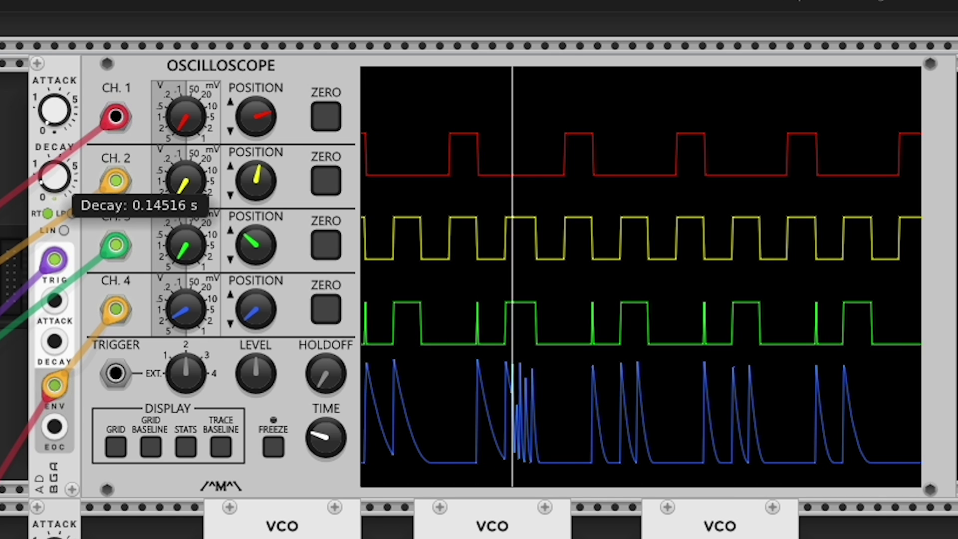
Turn off the envelope's retrigger mode, set its decay to about 0.154 s, and freeze the oscilloscope trace.
left_click(46, 213)
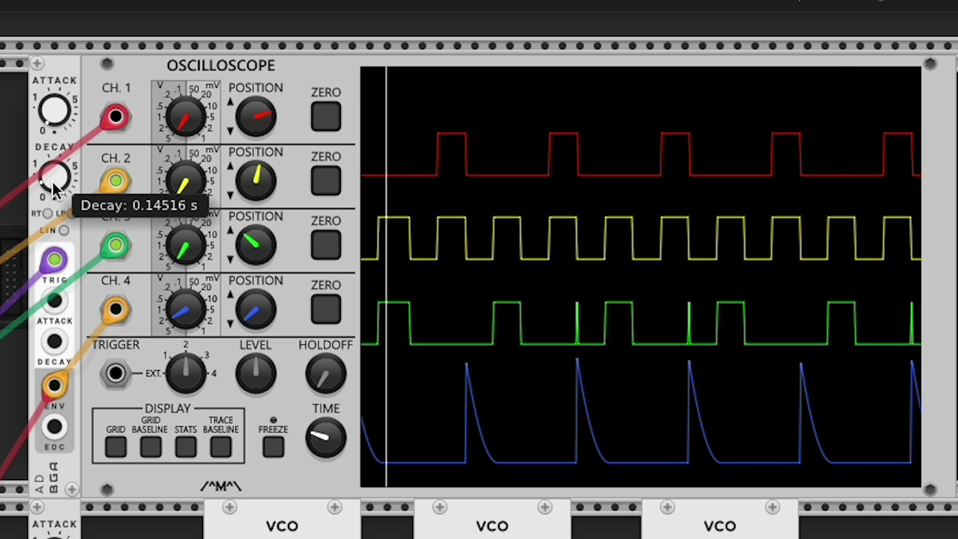
mouse_move(51, 187)
left_mouse_down()
mouse_move(52, 203)
mouse_move(51, 183)
left_mouse_up()
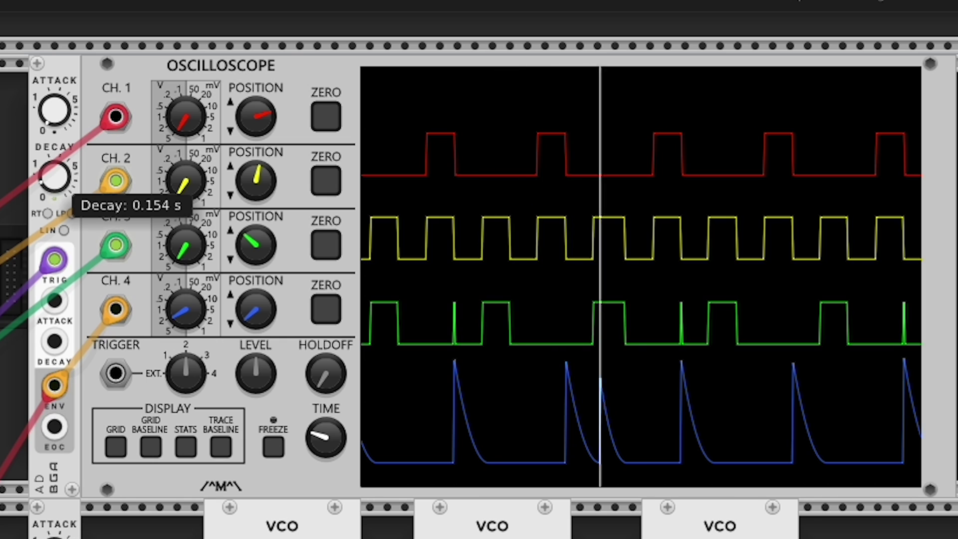
left_click(272, 447)
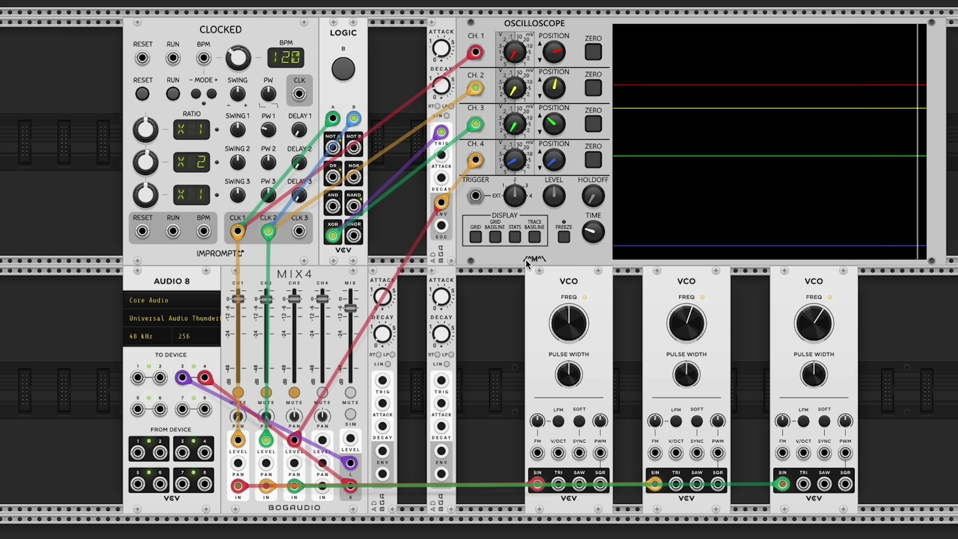
Move the envelope trigger and oscilloscope channel 3 cables from XOR to the OR output, and start the clock.
left_click_drag(333, 235, 333, 179)
left_click_drag(333, 235, 332, 178)
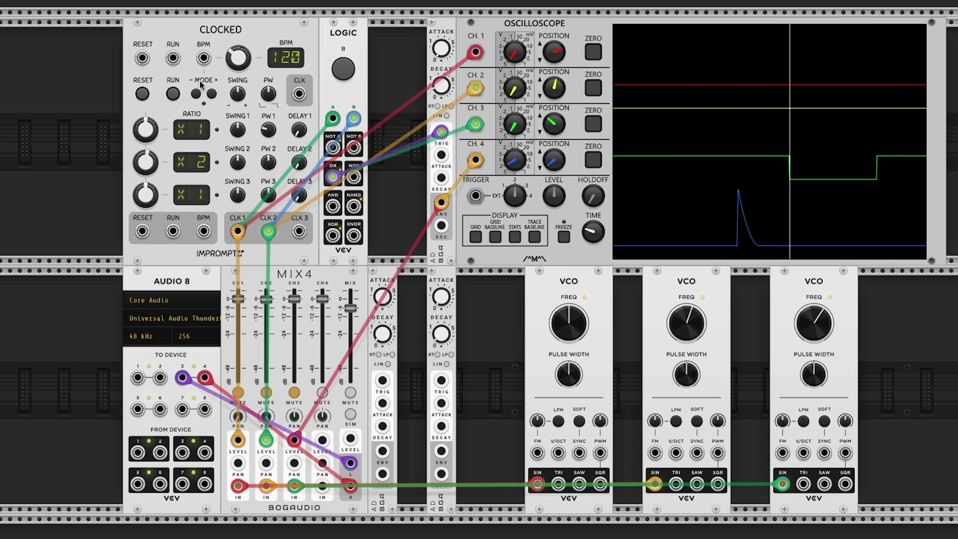
left_click(173, 93)
Adjust clock 1's pulse width to 26, and raise it to 53.
left_click_drag(270, 137, 270, 155)
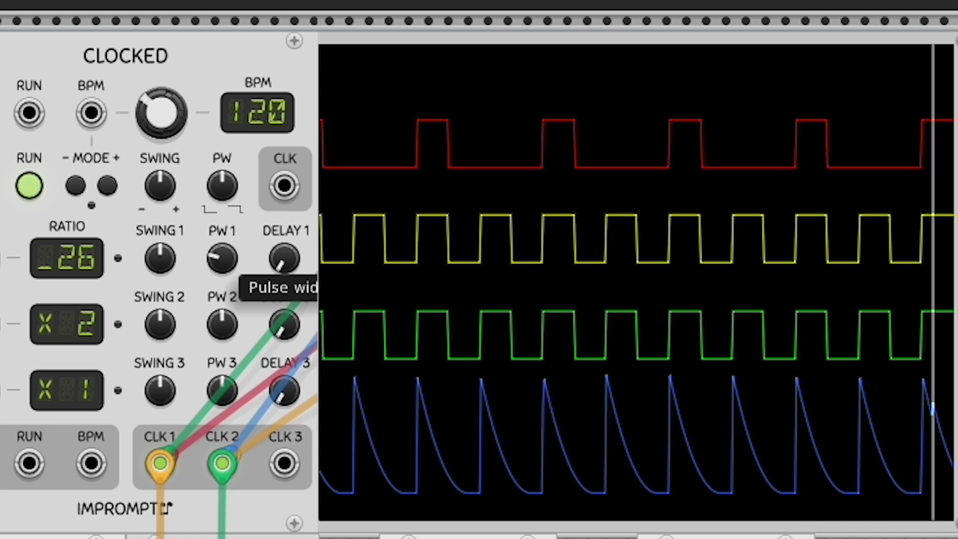
left_click_drag(222, 259, 222, 231)
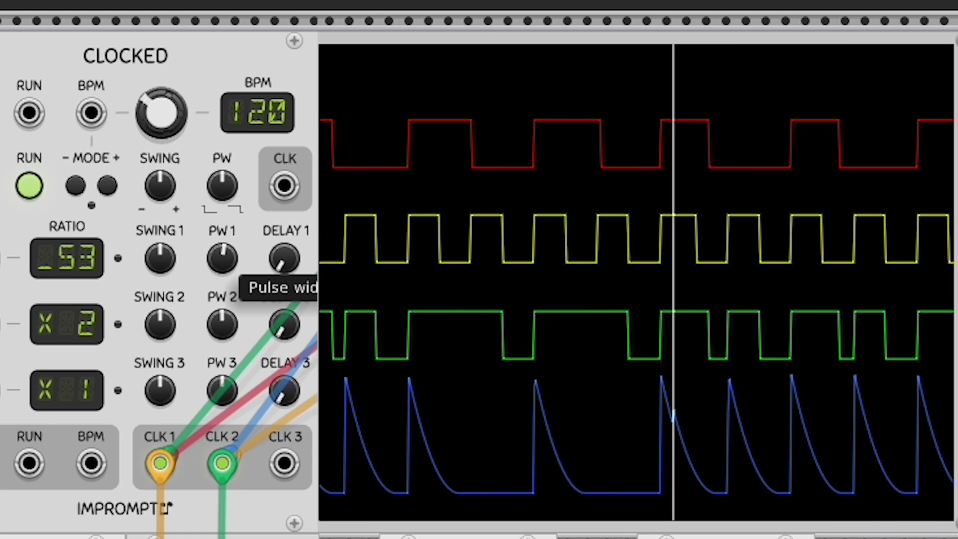
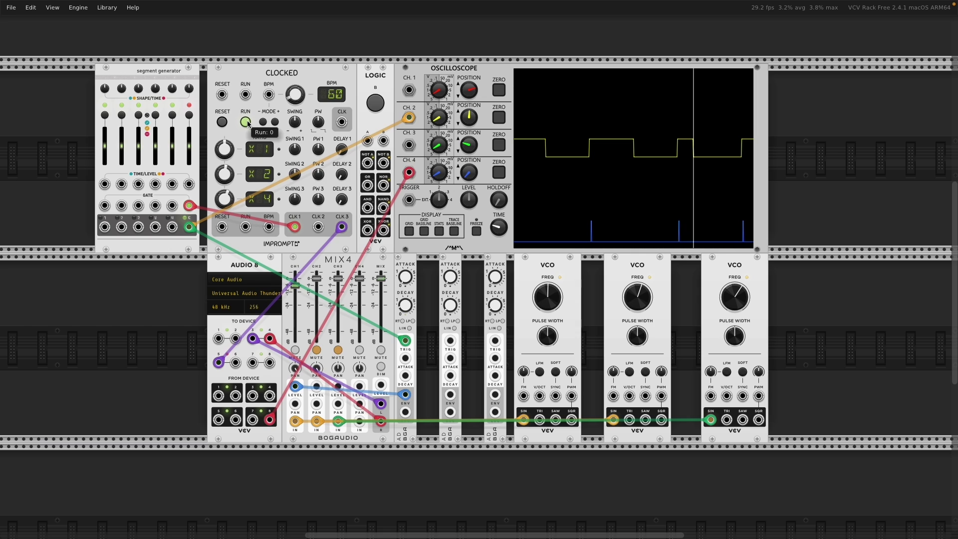
Adjust the segment generator's sixth Shape/Time knob so that its output on oscilloscope channel 2 becomes short pulses.
mouse_move(189, 91)
left_mouse_down()
mouse_move(190, 141)
mouse_move(188, 77)
left_mouse_up()
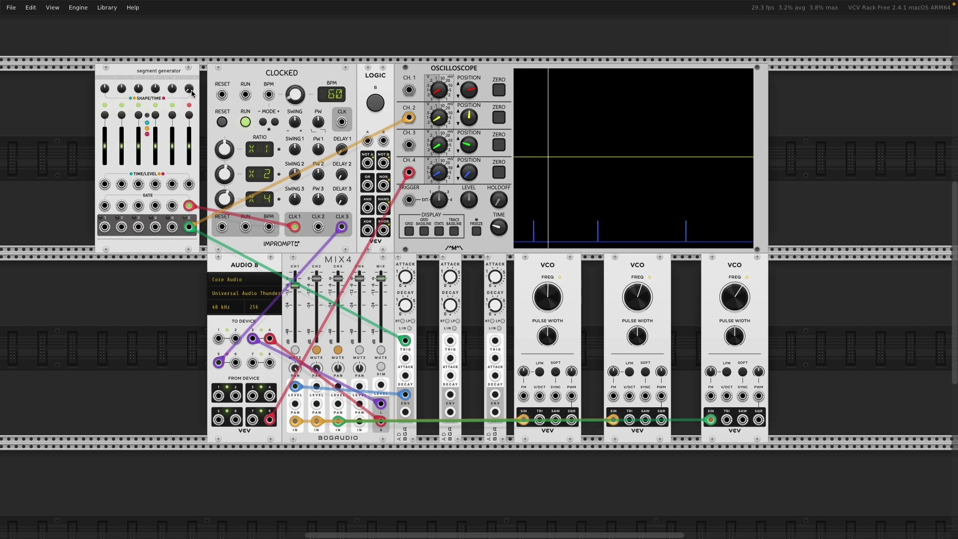
left_click_drag(189, 88, 190, 92)
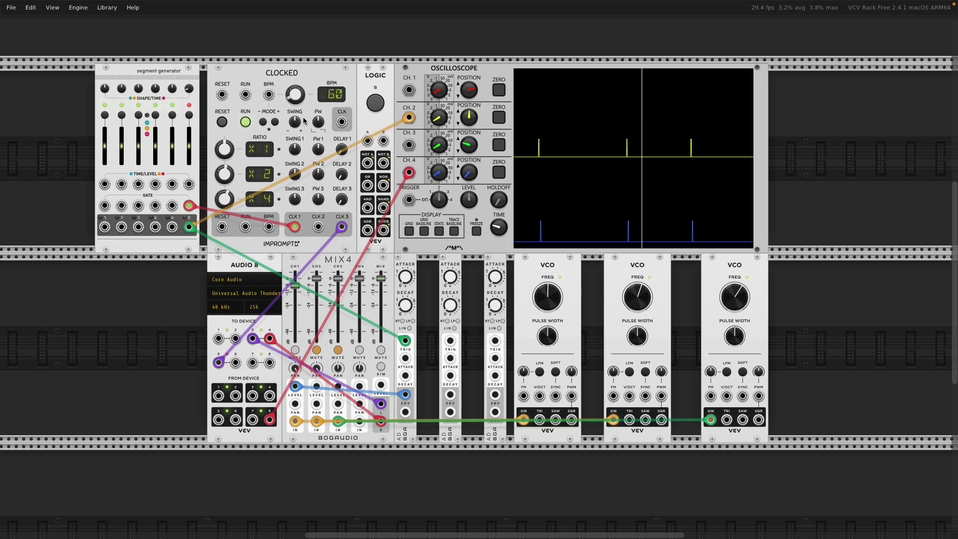
Raise the clock tempo to 113 BPM, and turn the oscilloscope's time base to its middle setting.
left_click_drag(295, 94, 295, 75)
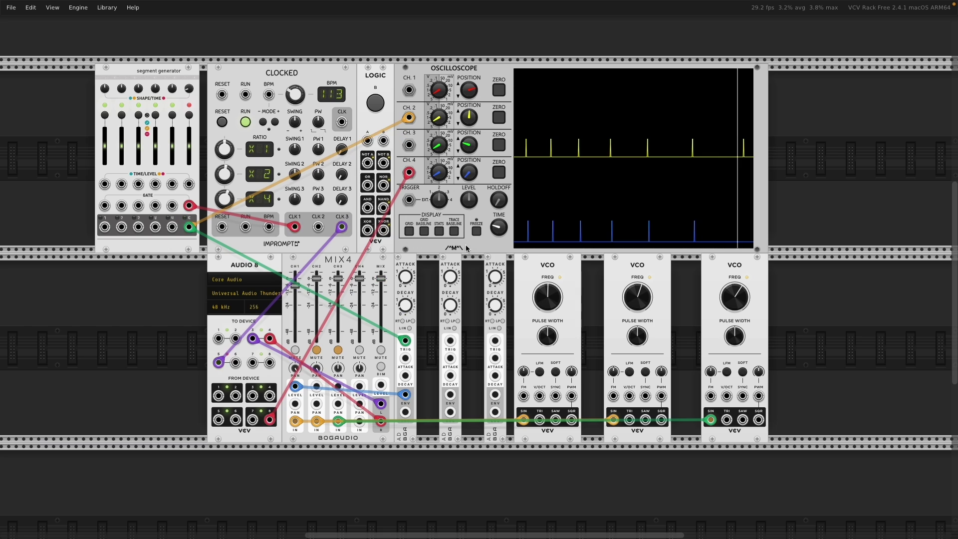
left_click_drag(498, 227, 498, 242)
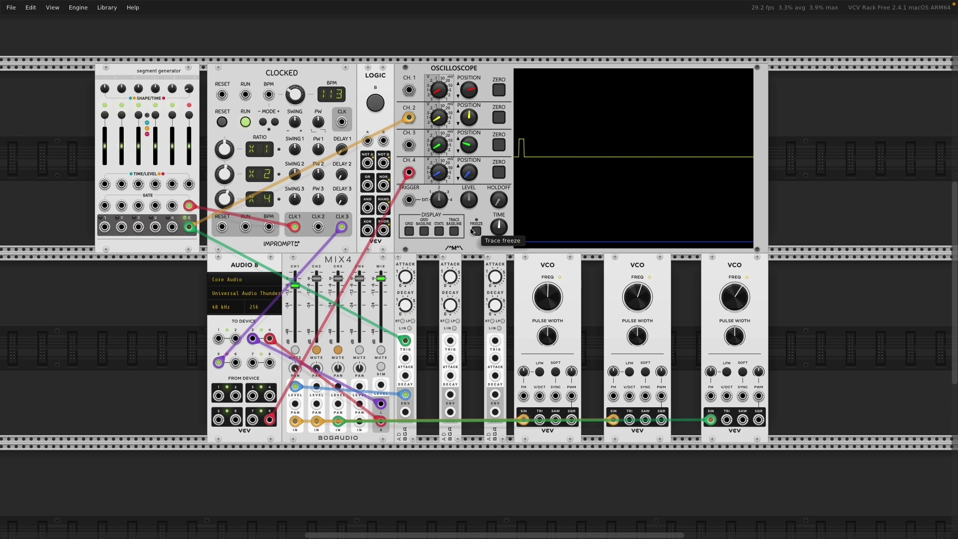
With the clock stopped, disconnect clock 1 from the segment generator's stage 6 gate and switch stage 5 to the red segment type.
left_click(245, 121)
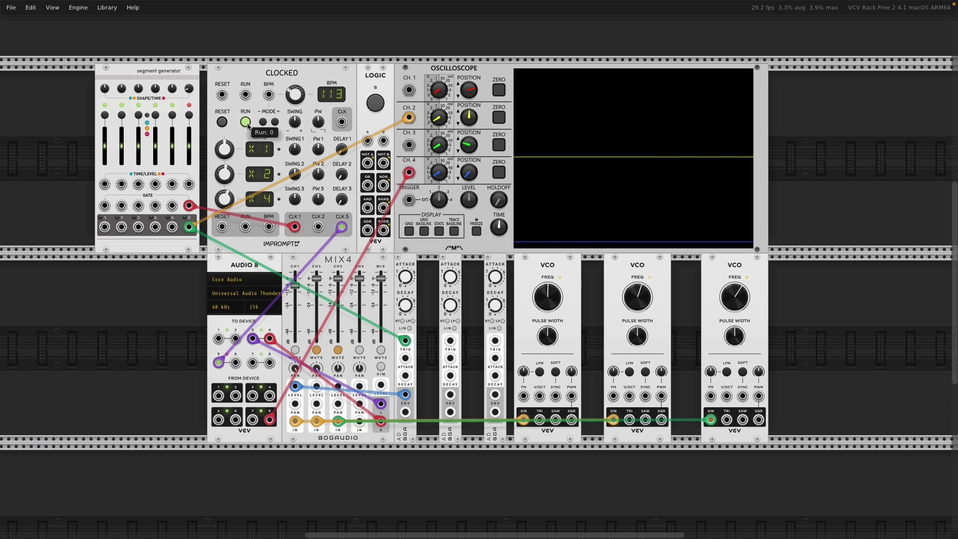
left_click_drag(189, 205, 153, 309)
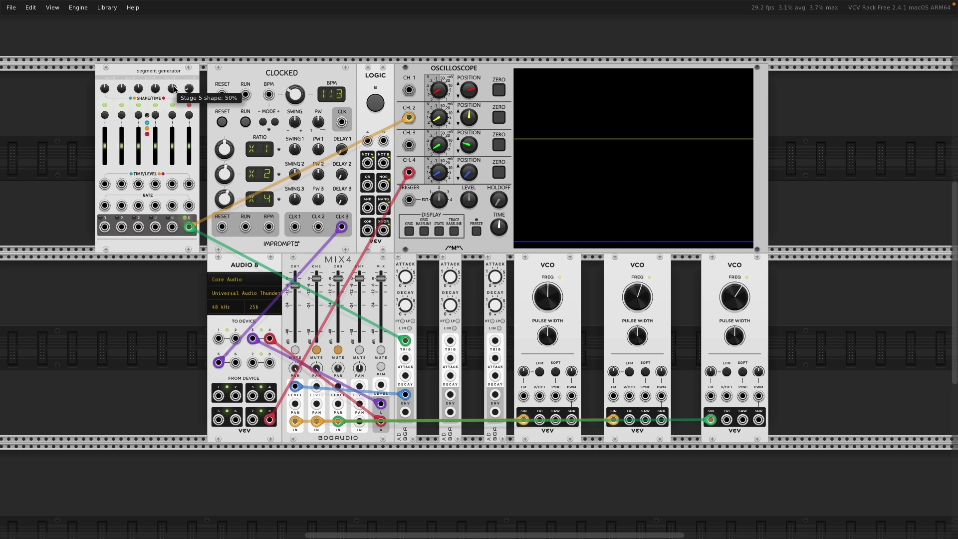
left_click(172, 115)
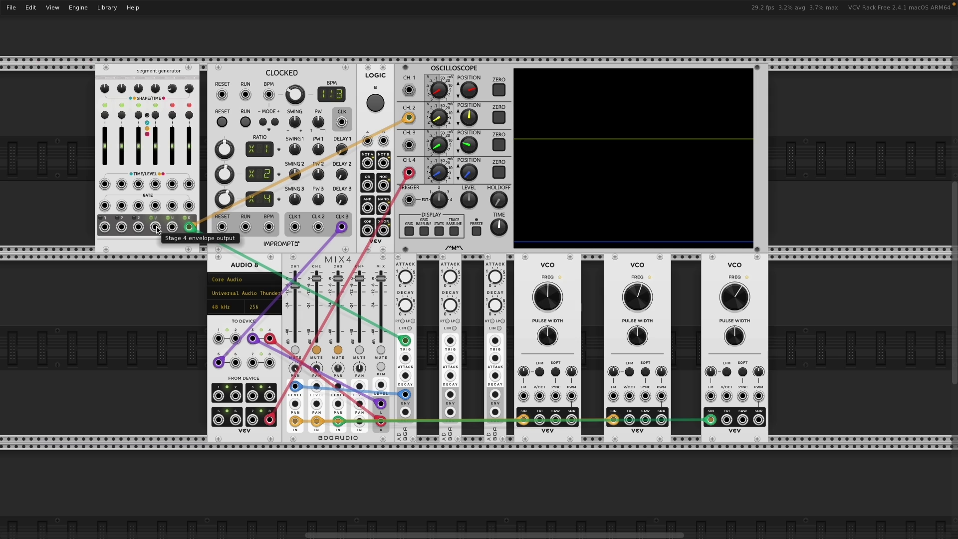
Patch the segment generator's stage 4 output to oscilloscope channel 1 and adjust the stage 4 shape until the trace is a rectangular wave.
left_click_drag(157, 228, 408, 89)
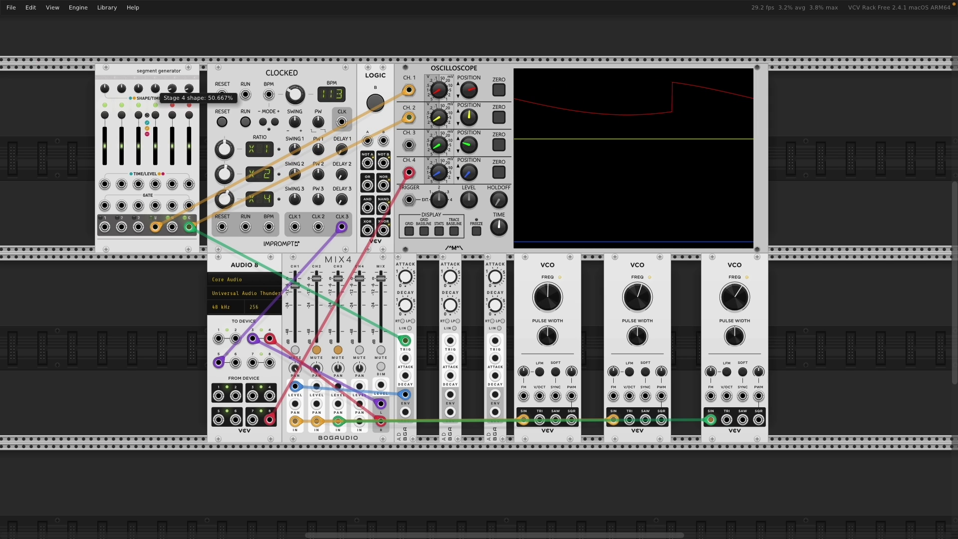
left_click_drag(155, 89, 157, 90)
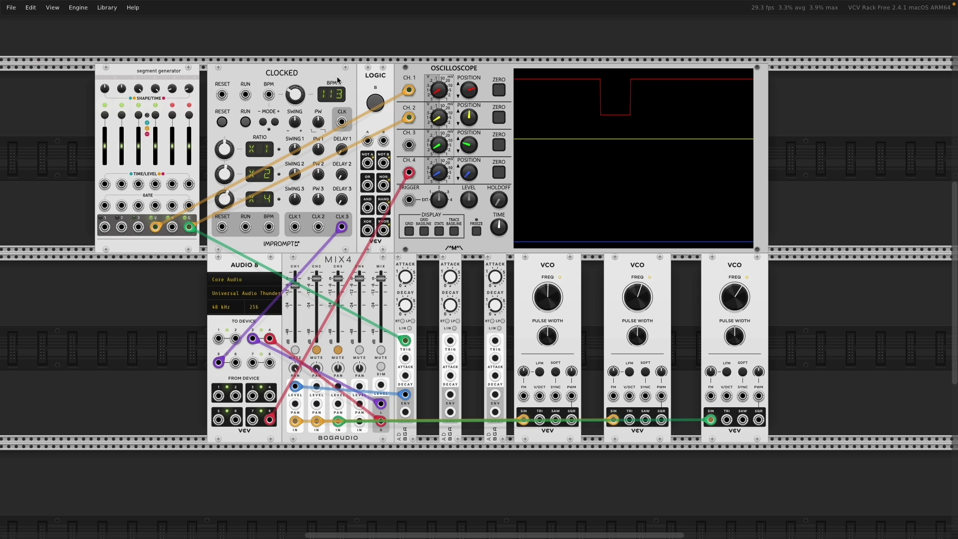
Patch the stage 3 and 4 outputs into the stage 5 and 6 gates, feed clock 1 into the stage 4 gate, and start the clock.
mouse_move(409, 90)
left_mouse_down()
mouse_move(235, 189)
mouse_move(172, 205)
mouse_move(190, 207)
mouse_move(139, 228)
left_mouse_up()
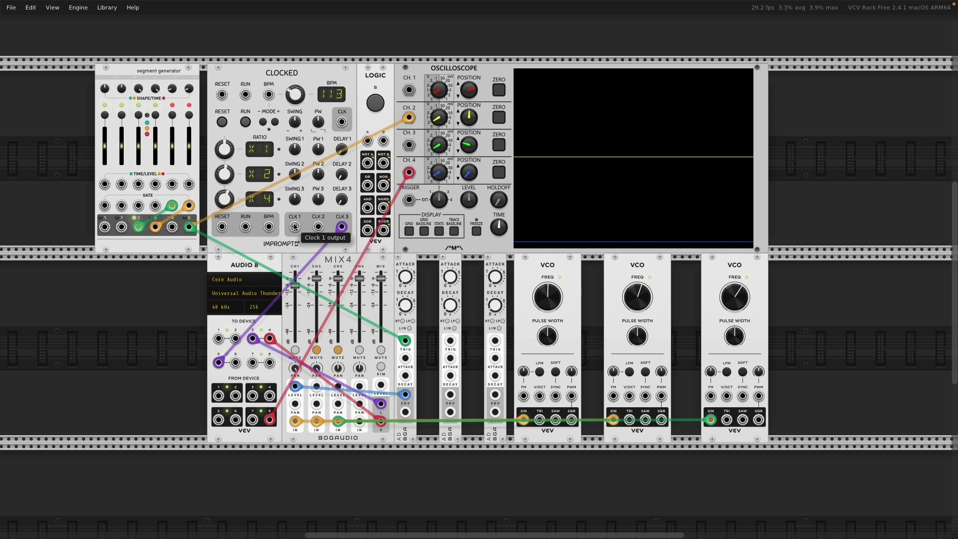
left_click_drag(295, 228, 160, 190)
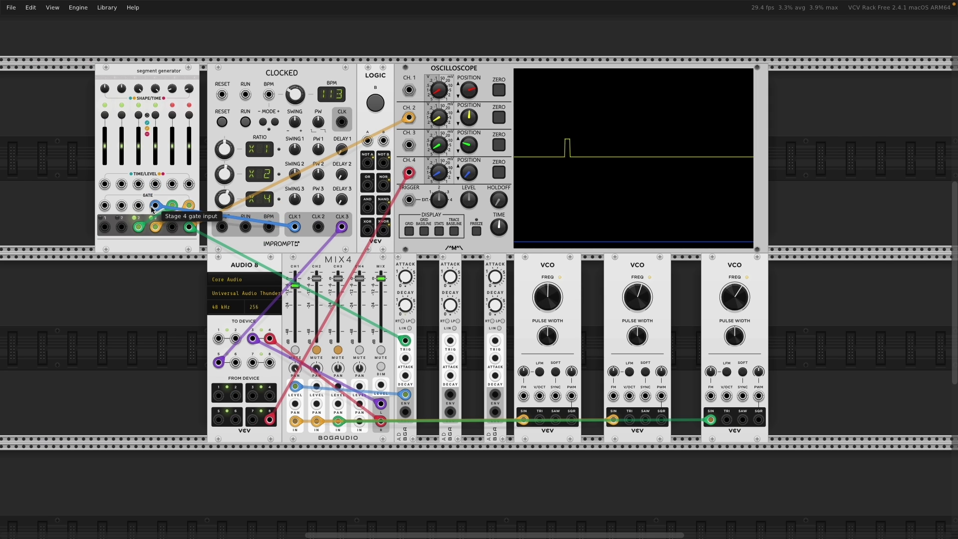
left_click(246, 121)
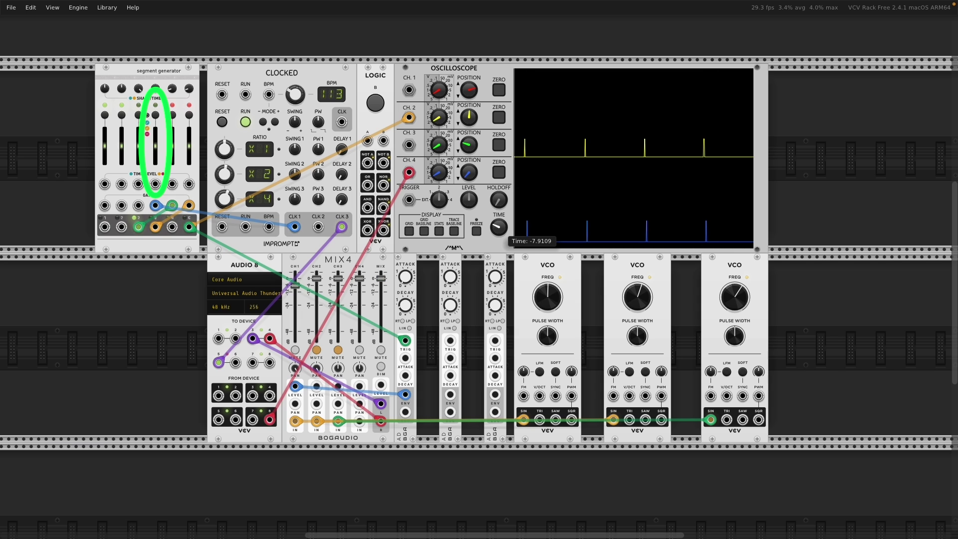
Set the oscilloscope's time base to about -7.9 and lower the segment generator's stage 4 level to 29%.
left_click_drag(912, 469, 911, 450)
left_click_drag(498, 227, 498, 225)
left_click_drag(160, 151, 156, 154)
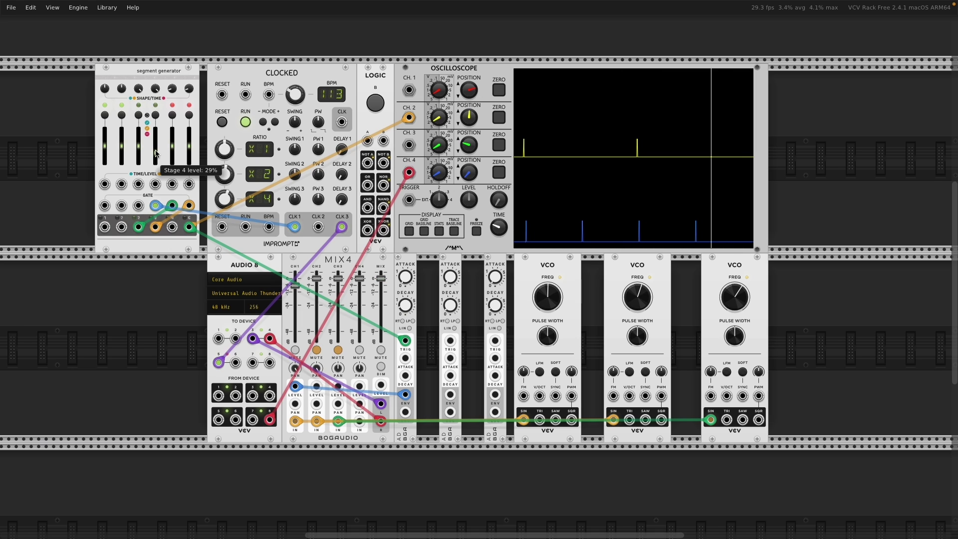
Raise the clock tempo to 136 BPM, and vary the stage 4 level by lowering it to 0% and raising it again.
left_click_drag(301, 100, 294, 103)
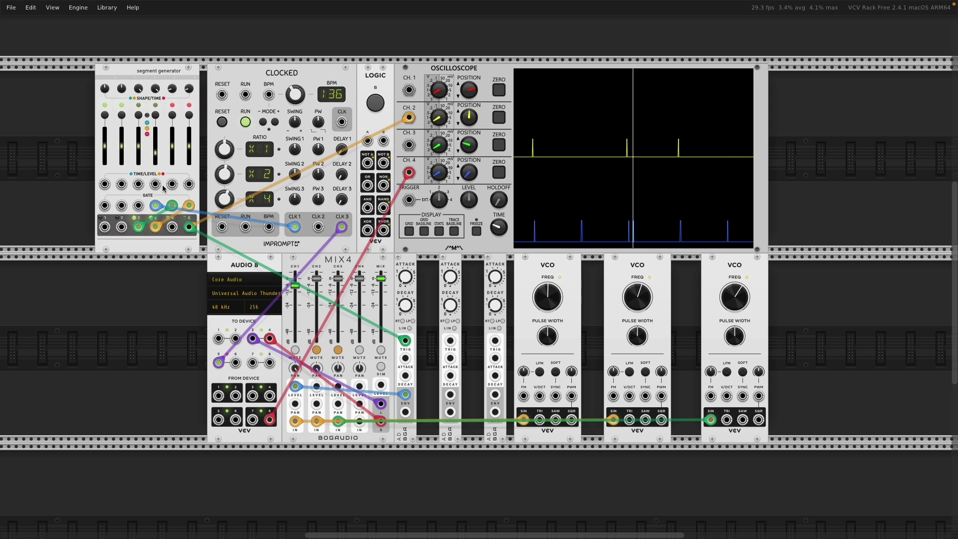
left_click_drag(159, 159, 155, 159)
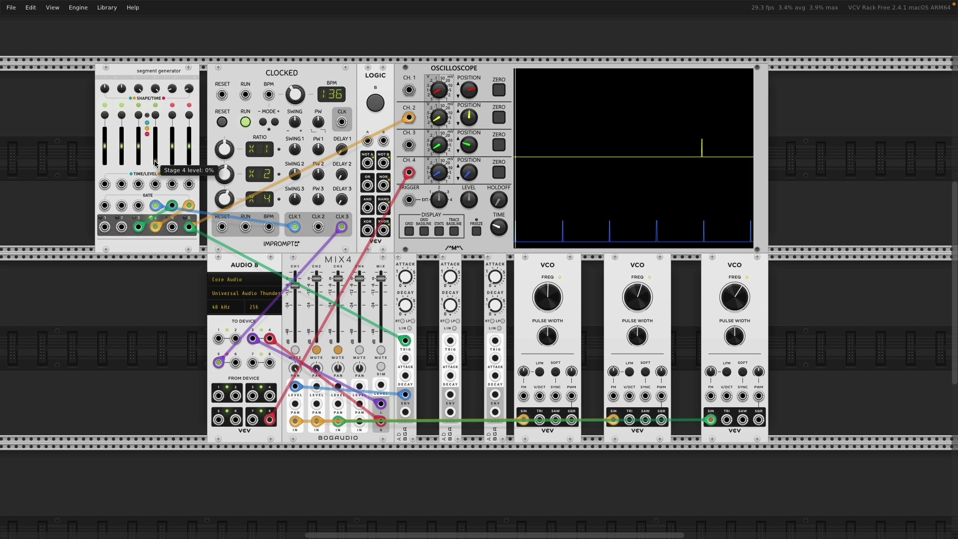
mouse_move(154, 160)
left_mouse_down()
mouse_move(156, 131)
mouse_move(157, 146)
left_mouse_up()
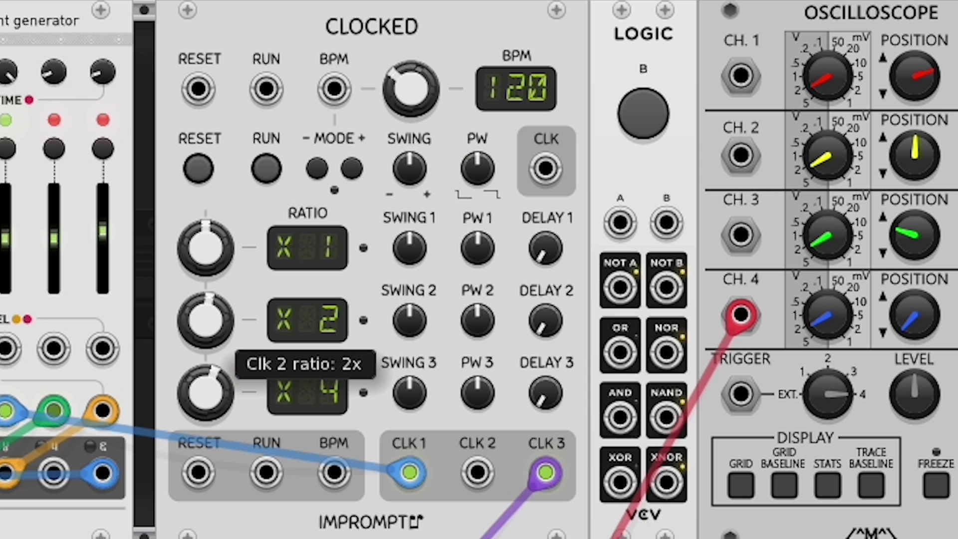
Raise clock 2's ratio to 11x and turn it back down.
left_click_drag(225, 174, 225, 159)
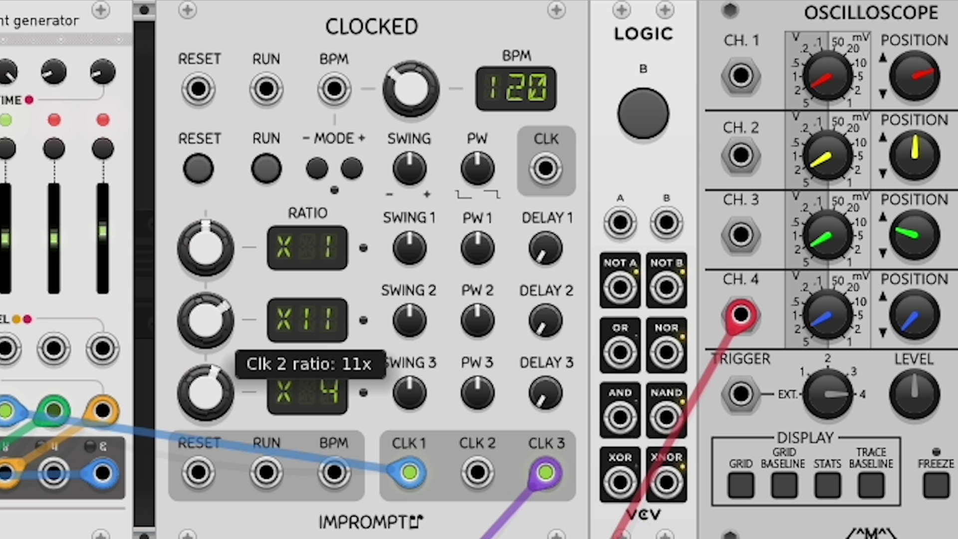
mouse_move(205, 320)
left_mouse_down()
mouse_move(206, 282)
mouse_move(206, 342)
mouse_move(206, 317)
mouse_move(206, 327)
left_mouse_up()
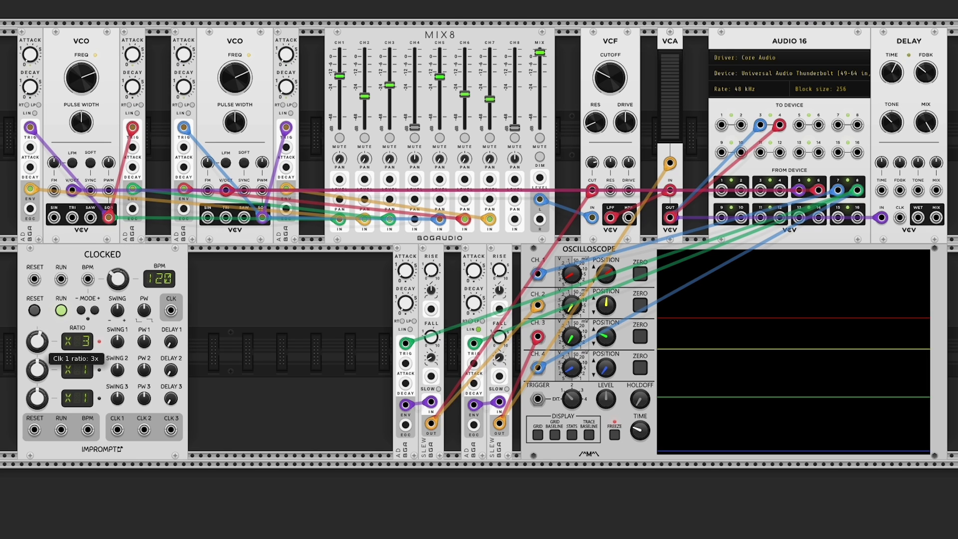
Set the clock to 60 BPM with a clock 1 ratio of 4x, and add a segment generator module beside Clocked.
left_click_drag(118, 278, 118, 292)
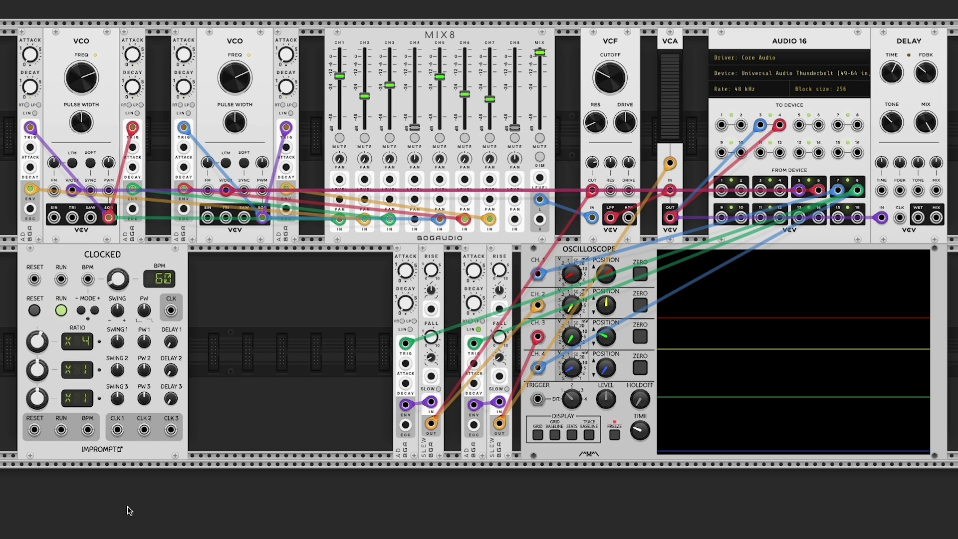
right_click(237, 440)
left_click(43, 75)
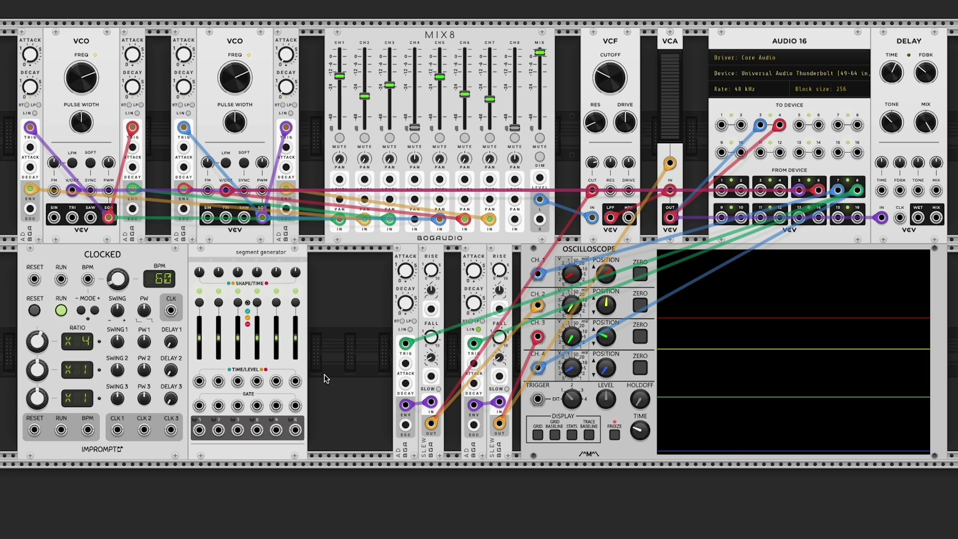
Load the VCV Polystart.vcvm preset file into the new segment generator.
right_click(284, 371)
mouse_move(299, 406)
left_click(394, 402)
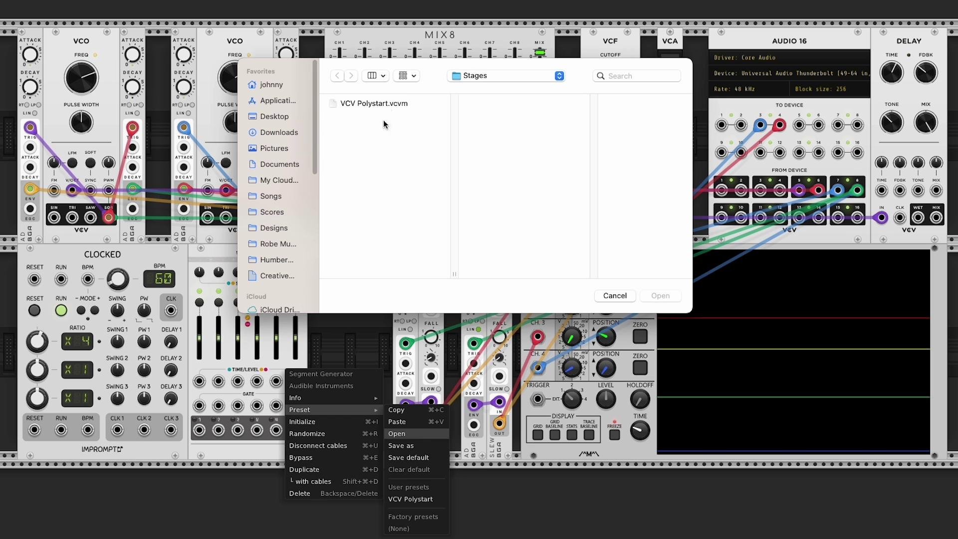
double_click(379, 102)
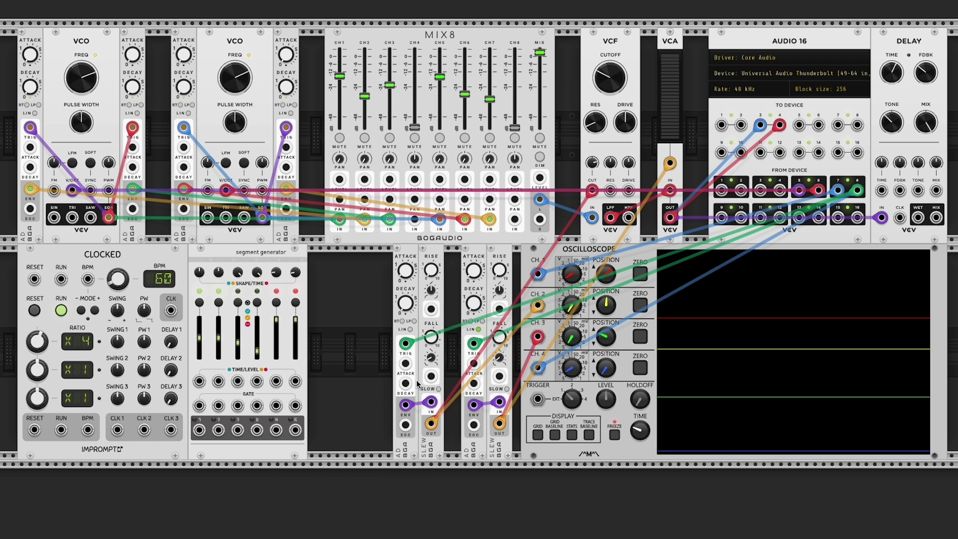
Patch clock 1 into the stage 3 and 4 gates, and the stage 3 and 4 outputs into the stage 5 and 6 gates.
mouse_move(117, 430)
left_mouse_down()
mouse_move(205, 421)
mouse_move(237, 405)
mouse_move(117, 429)
left_mouse_up()
left_click_drag(238, 430, 276, 405)
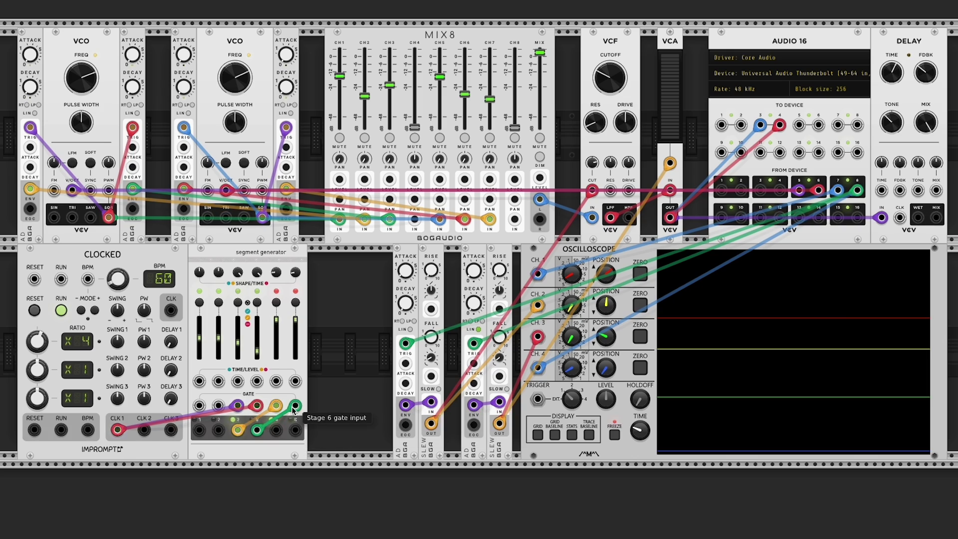
Add a Logic module beside the segment generator, and patch the stage 5 output into input A and the stage 6 output into input B.
right_click(344, 394)
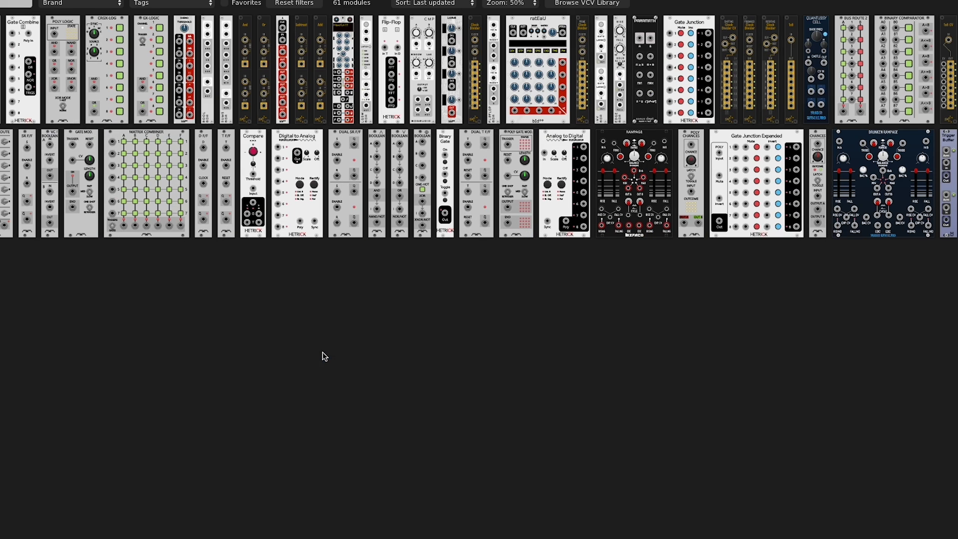
key("Escape")
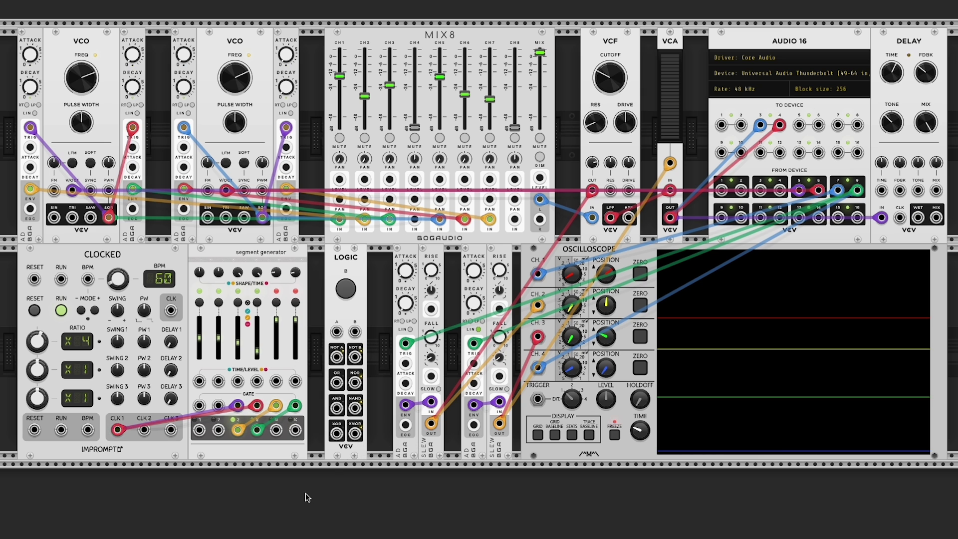
left_click_drag(276, 430, 295, 430)
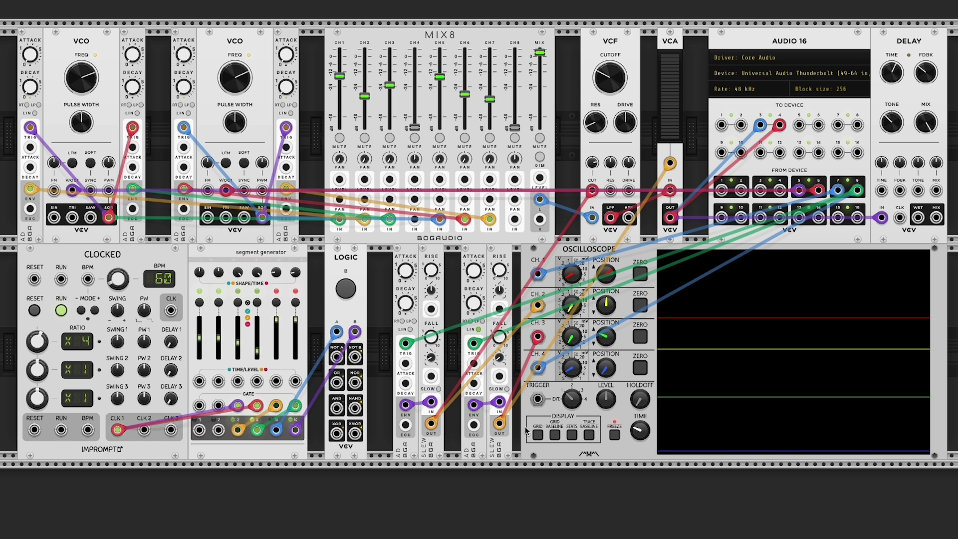
Patch the stage 5 output to oscilloscope channel 1, stage 6 to channel 2, the Logic OR output to channel 3, and clock 1 to channel 4.
left_click_drag(544, 364, 574, 400)
left_click_drag(538, 336, 538, 274)
left_click_drag(431, 423, 295, 429)
key("ctrl+z")
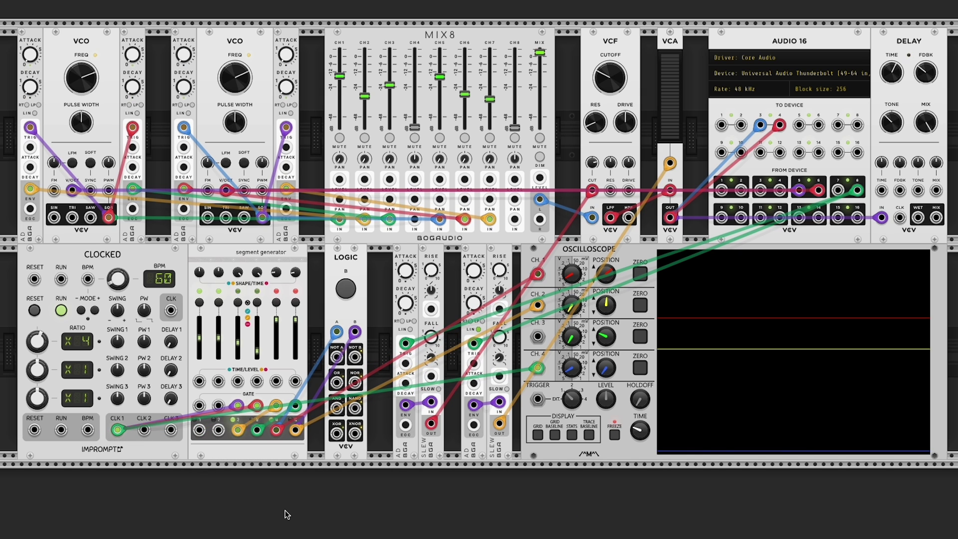
left_click_drag(339, 383, 538, 337)
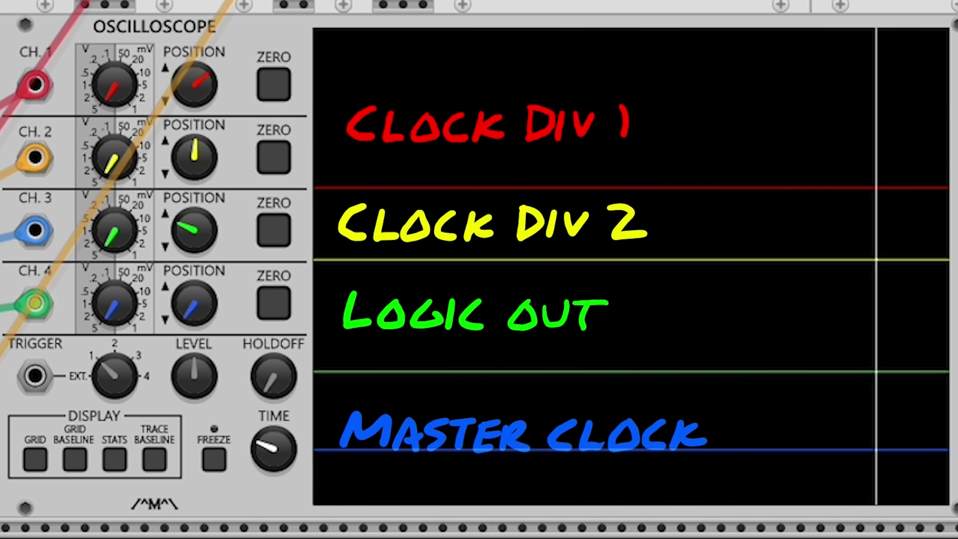
Start the clock, and raise the segment generator's stage 4 and stage 3 levels to speed up both clock divisions.
left_click(60, 310)
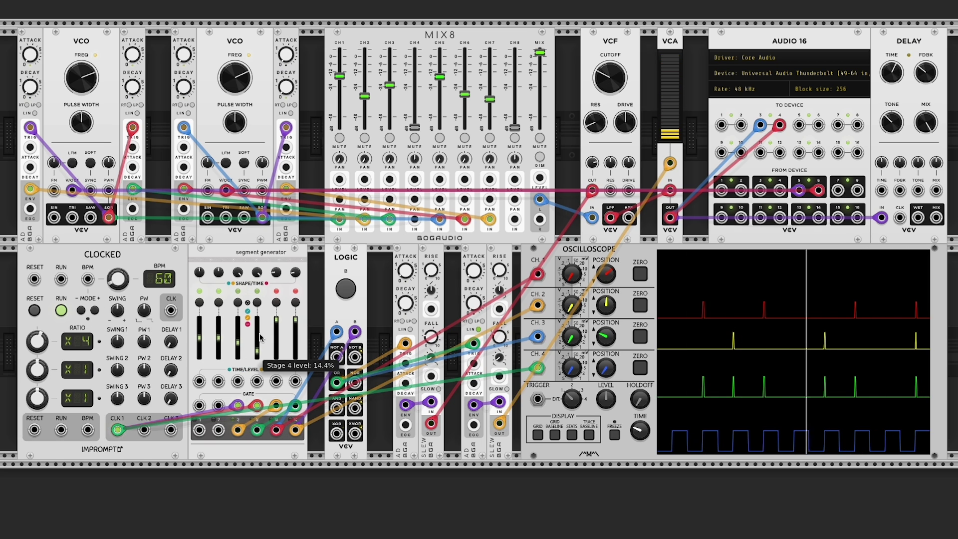
left_click_drag(259, 337, 259, 303)
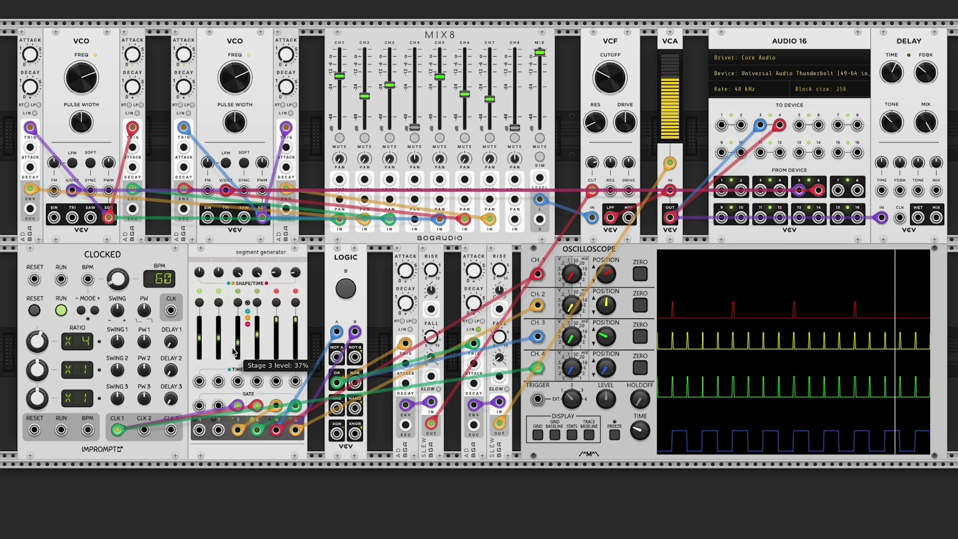
left_click_drag(237, 328, 238, 327)
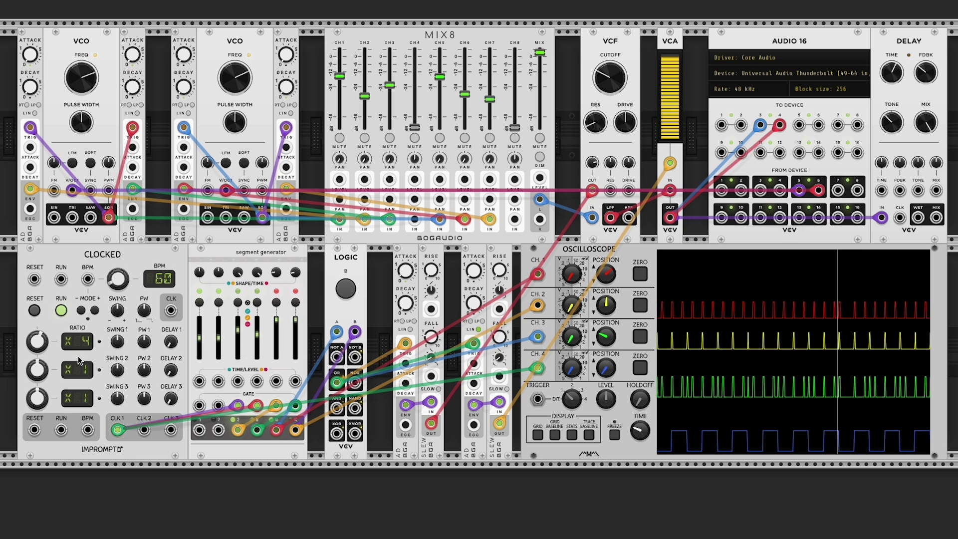
Set clock 1's ratio to 1x and raise the segment generator's stage 4 level to 100%.
left_click_drag(37, 341, 37, 348)
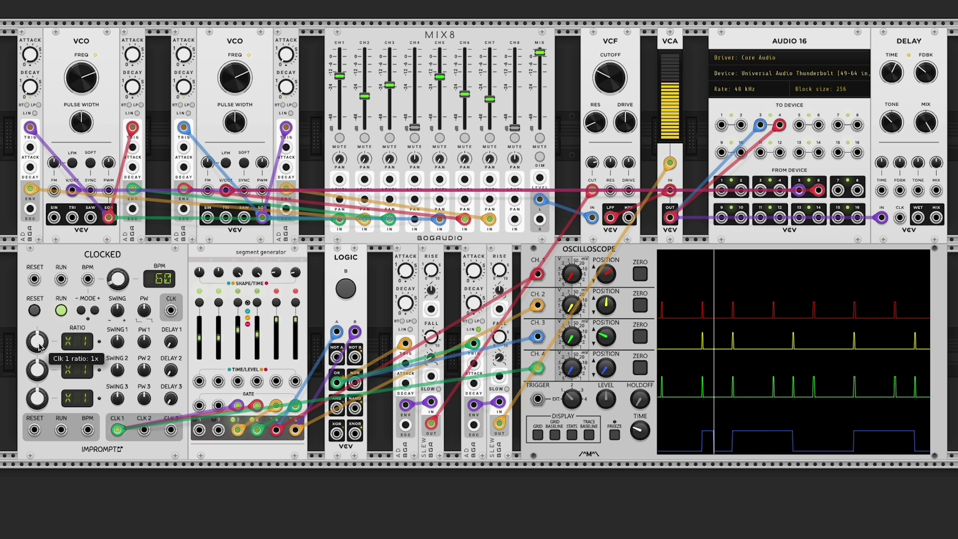
mouse_move(252, 338)
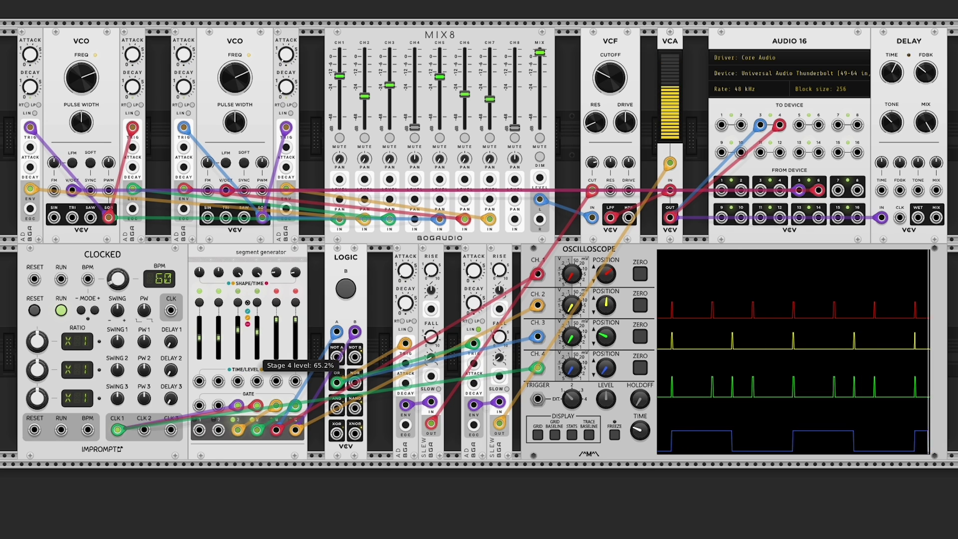
left_click_drag(259, 338, 259, 325)
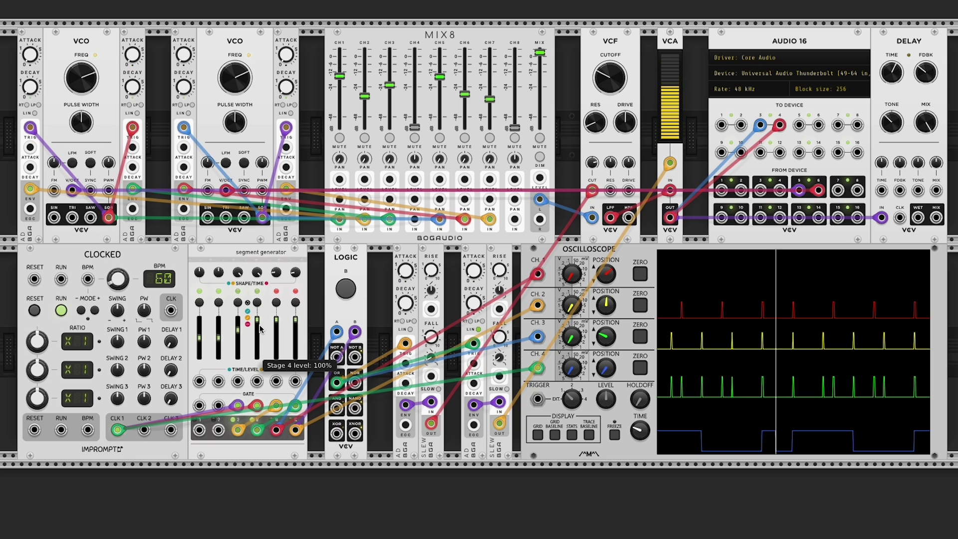
Lower the segment generator's stage 4 level to 52.2% and reduce it further.
mouse_move(205, 336)
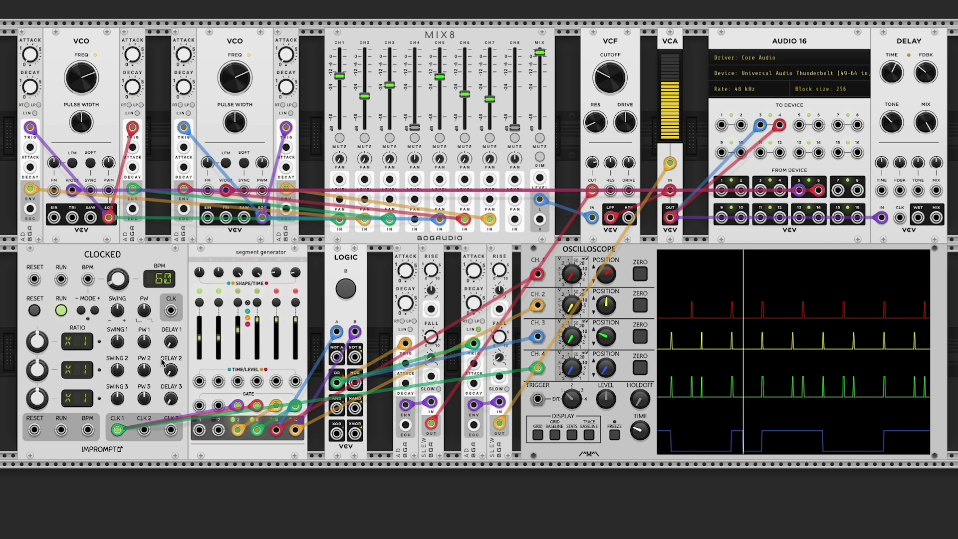
left_click_drag(257, 320, 257, 328)
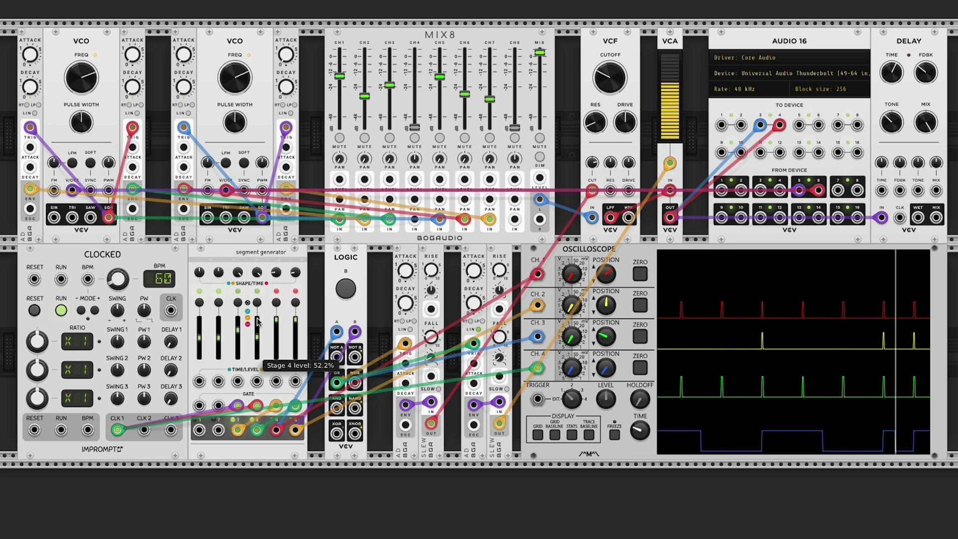
left_click_drag(258, 322, 258, 330)
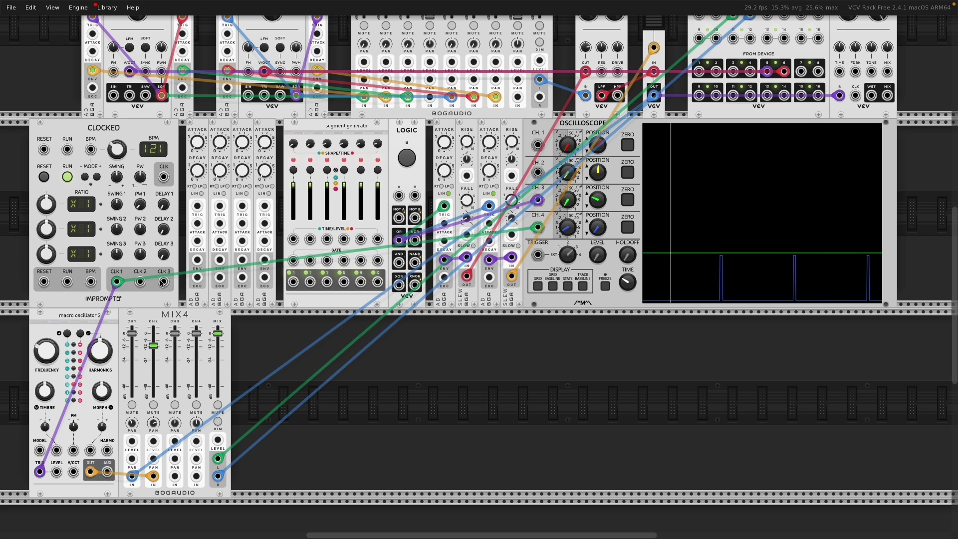
Patch clock 1 into the fourth AD trigger, that AD's envelope into the stage 6 gate, and the stage 6 output into Logic input A.
left_click_drag(264, 205, 117, 282)
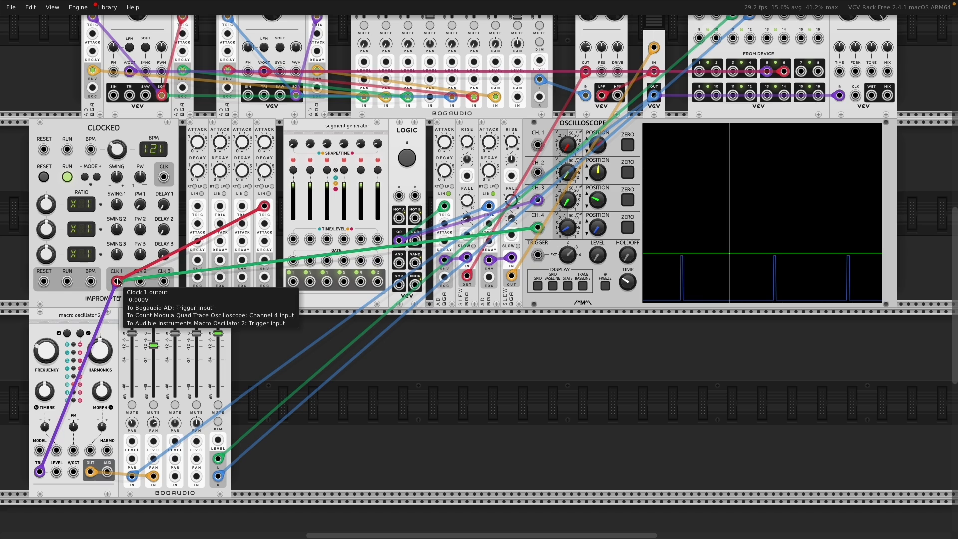
left_click_drag(265, 260, 400, 195)
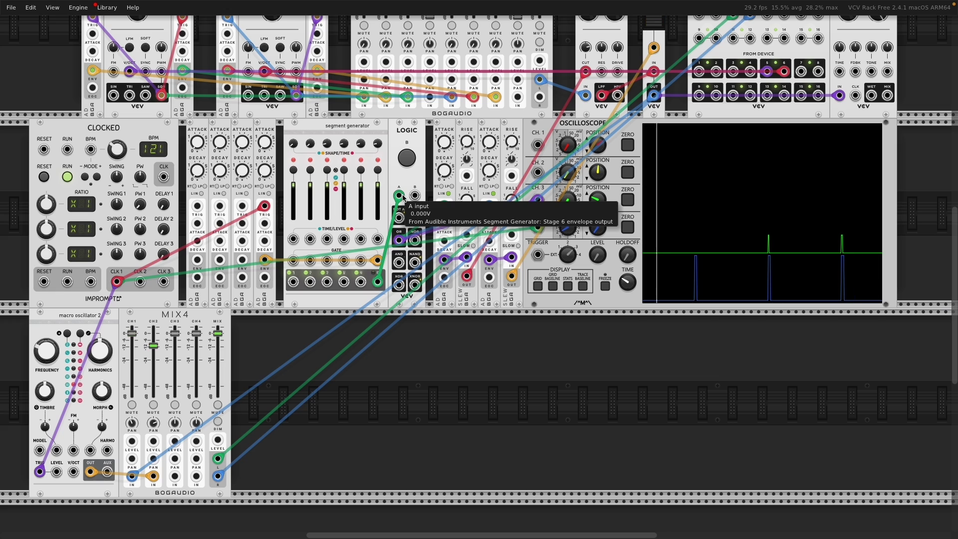
Lengthen the fourth AD envelope's decay through 0.51852 s, 1.0898 s, 1.4679 s, 1.5427 s and 2.381 s, and adjust it further.
left_click_drag(265, 172, 265, 159)
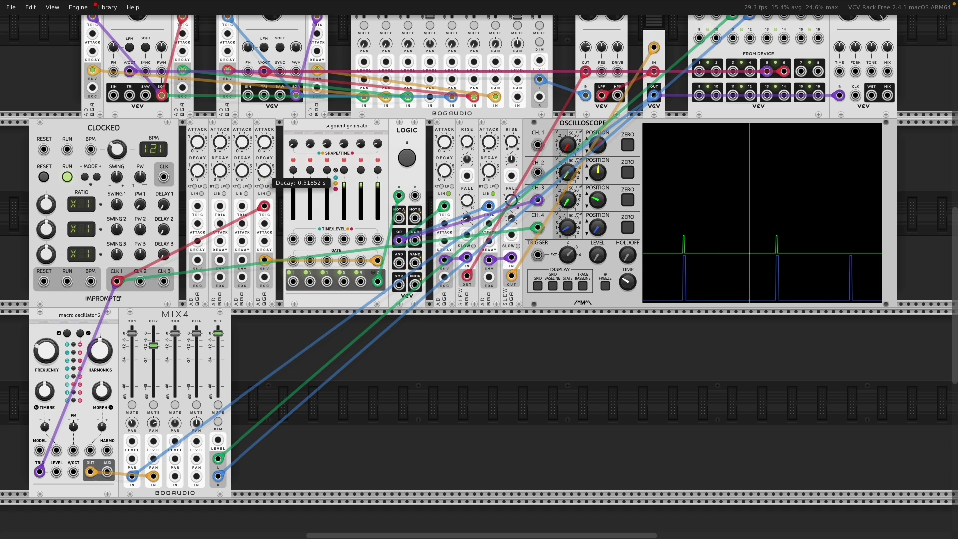
left_click_drag(264, 170, 264, 148)
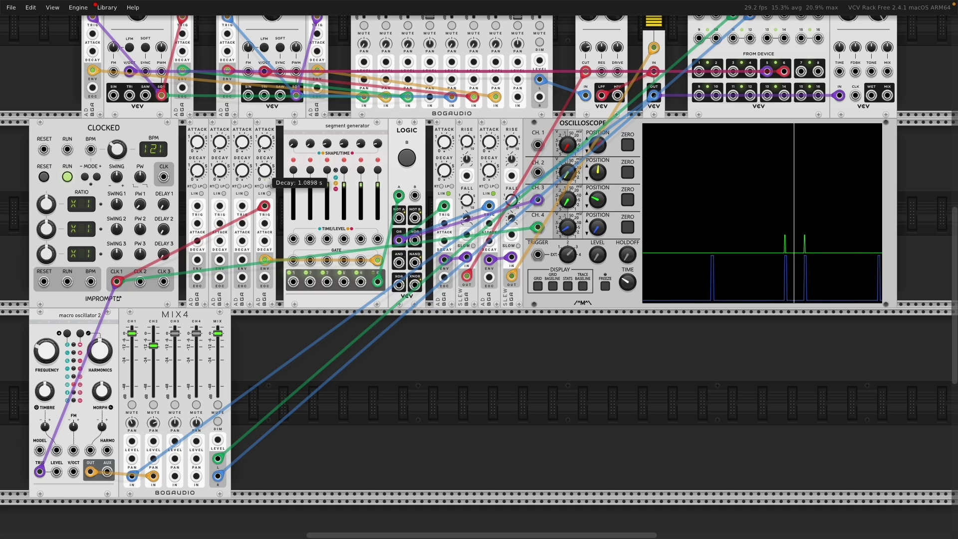
left_click_drag(264, 148, 265, 169)
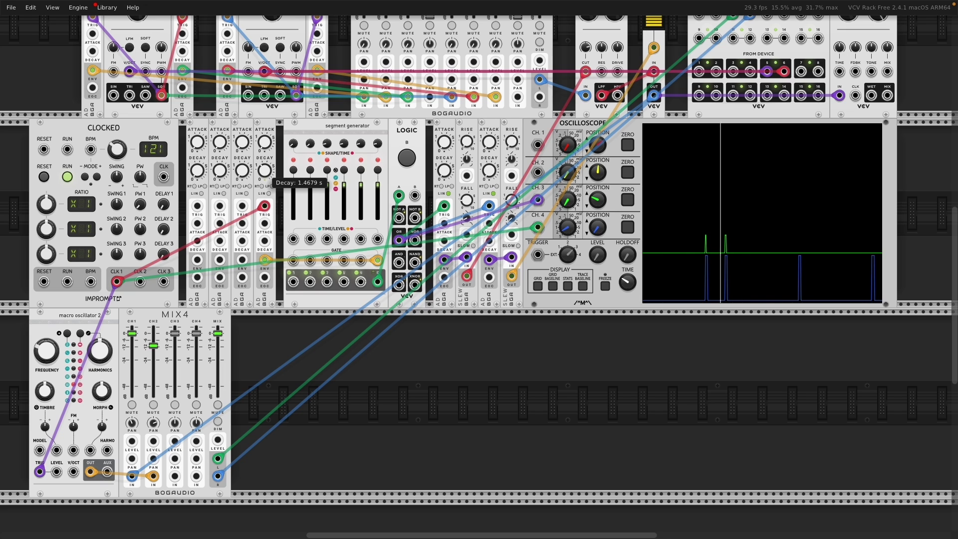
left_click_drag(264, 170, 265, 168)
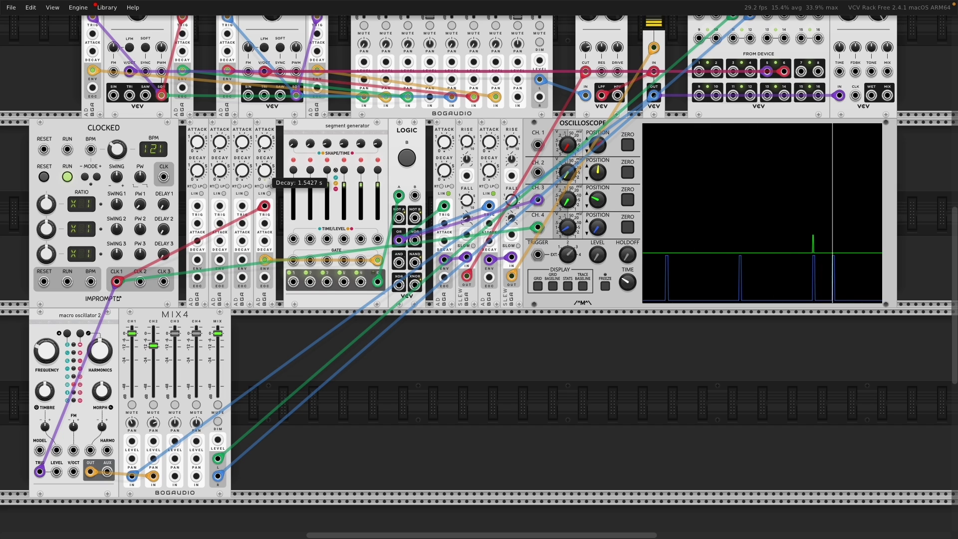
left_click_drag(265, 176, 265, 176)
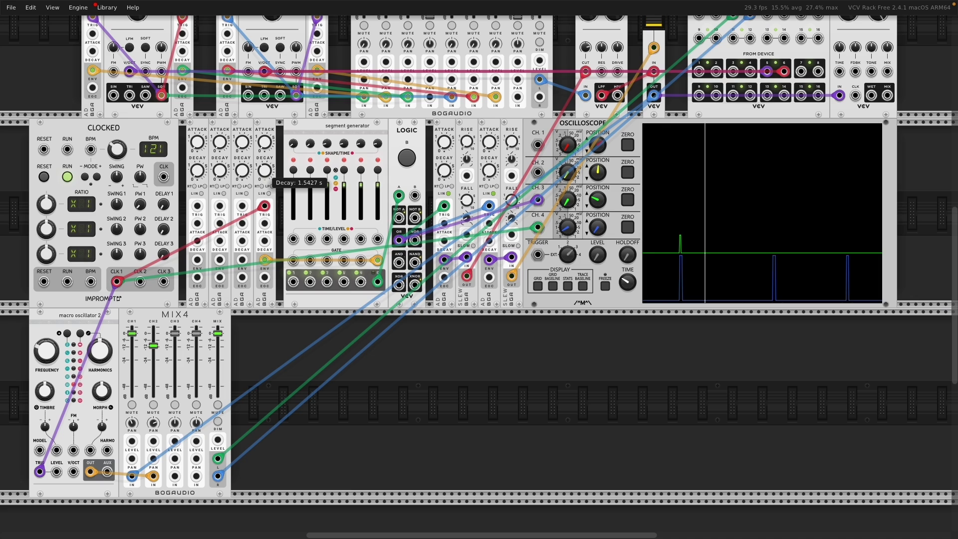
left_click_drag(265, 176, 264, 176)
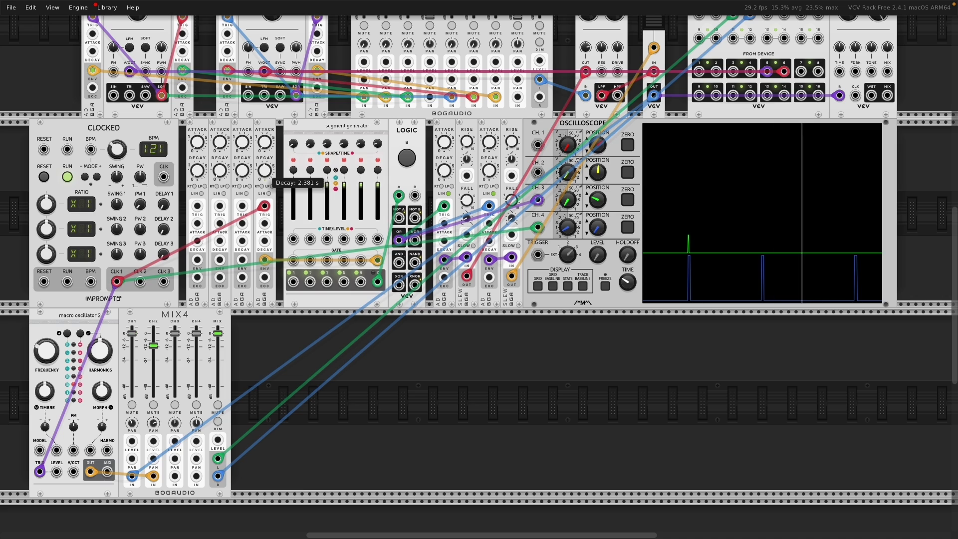
left_click_drag(264, 170, 265, 135)
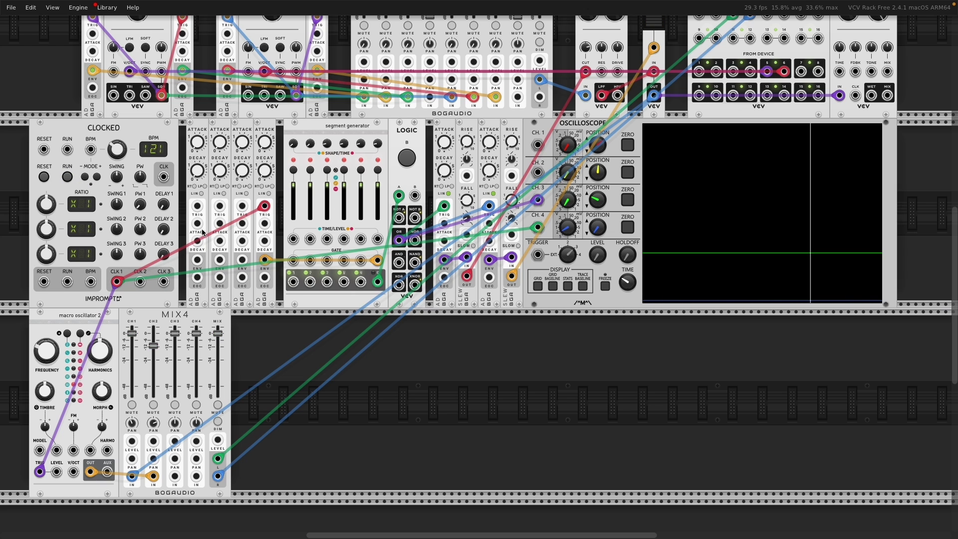
Patch clock 1 into the other three AD triggers, their envelopes into the stage 3 to 5 gates, and the stage 5 output into Logic input B.
left_click_drag(242, 206, 116, 282)
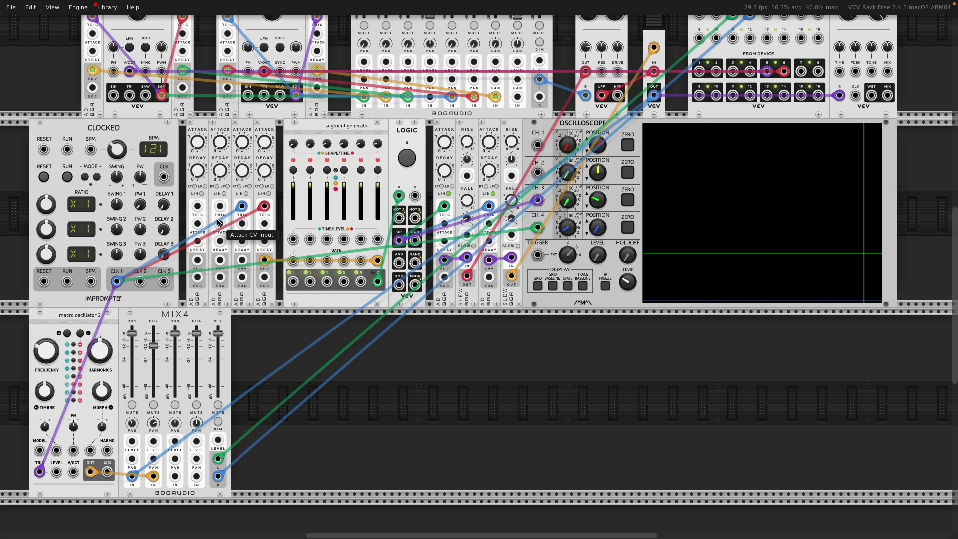
left_click_drag(220, 206, 117, 282)
right_click(117, 282)
key("Escape")
right_click(116, 282)
key("Escape")
left_click_drag(242, 260, 344, 260)
left_click_drag(197, 260, 415, 196)
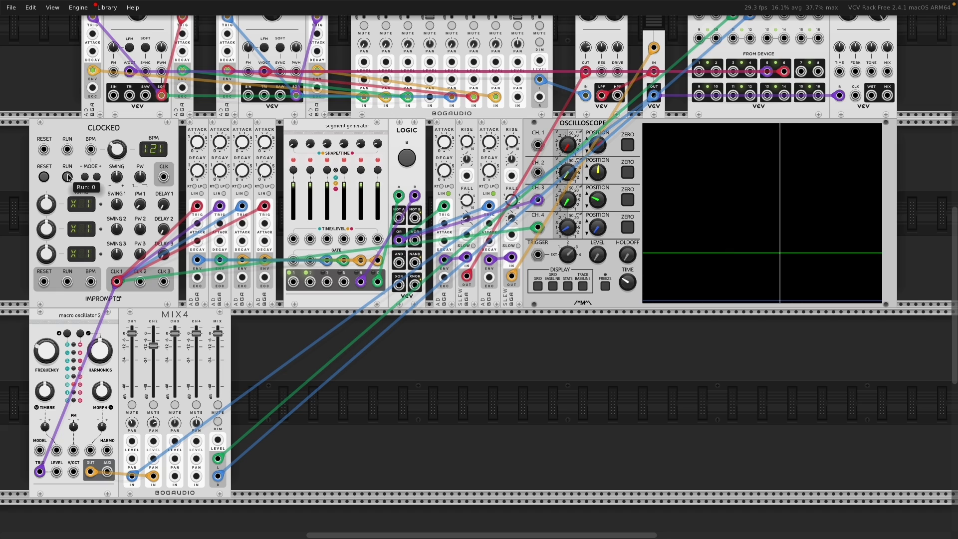
Start the clock, and patch the stage 5 and stage 6 outputs into oscilloscope channels 1 and 2.
left_click(67, 177)
mouse_move(257, 180)
left_mouse_down()
mouse_move(256, 192)
mouse_move(257, 175)
mouse_move(274, 180)
left_mouse_up()
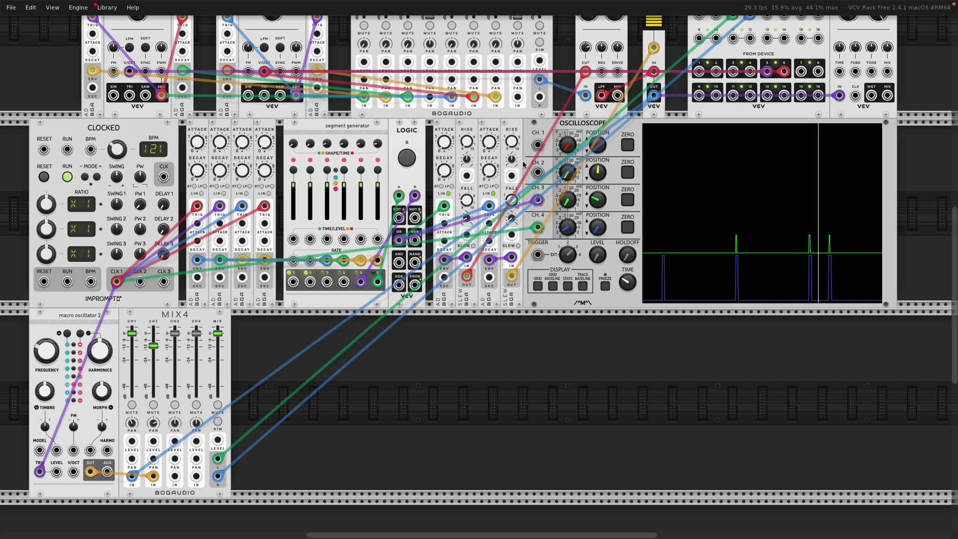
left_click_drag(537, 145, 363, 284)
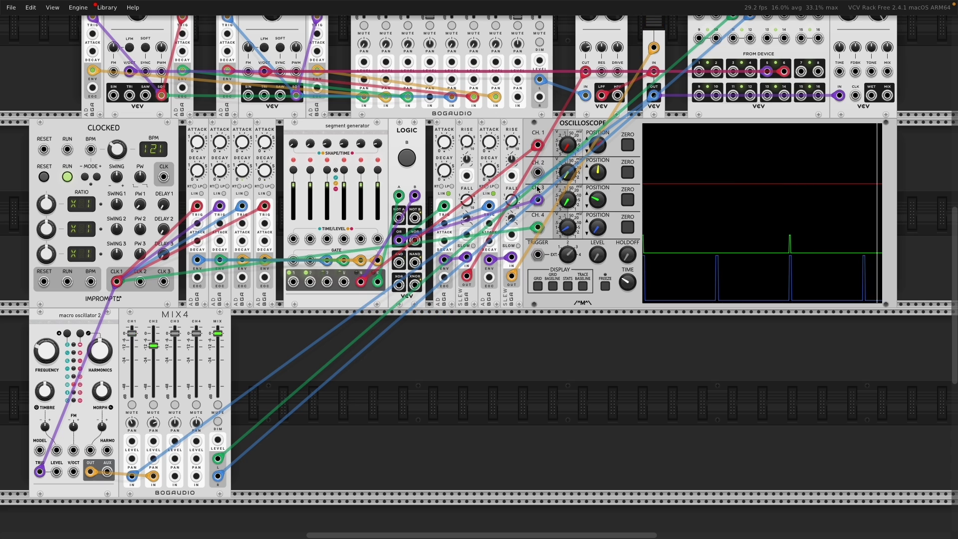
left_click_drag(537, 172, 380, 283)
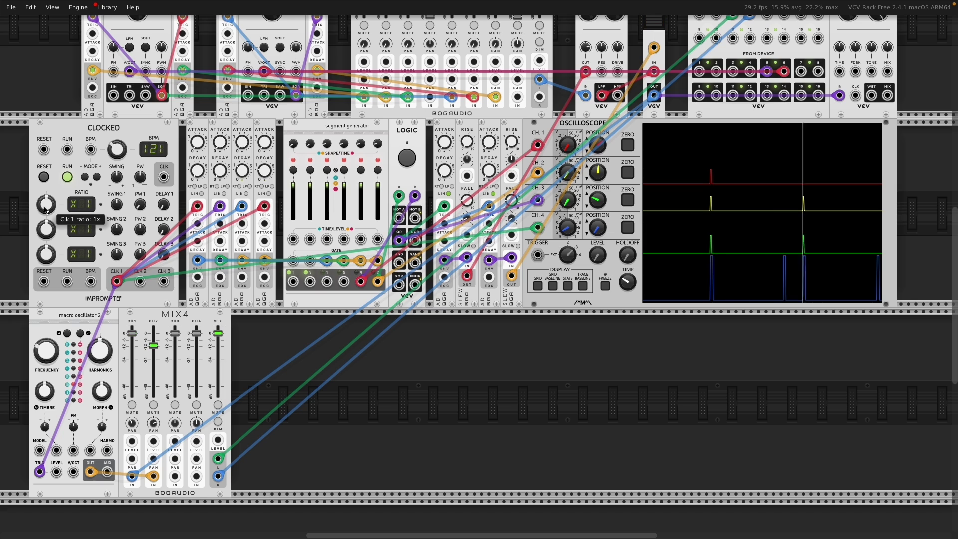
Set clock 1's ratio to 4x and mute channel 2 of the four-channel mixer.
left_click_drag(45, 210, 45, 198)
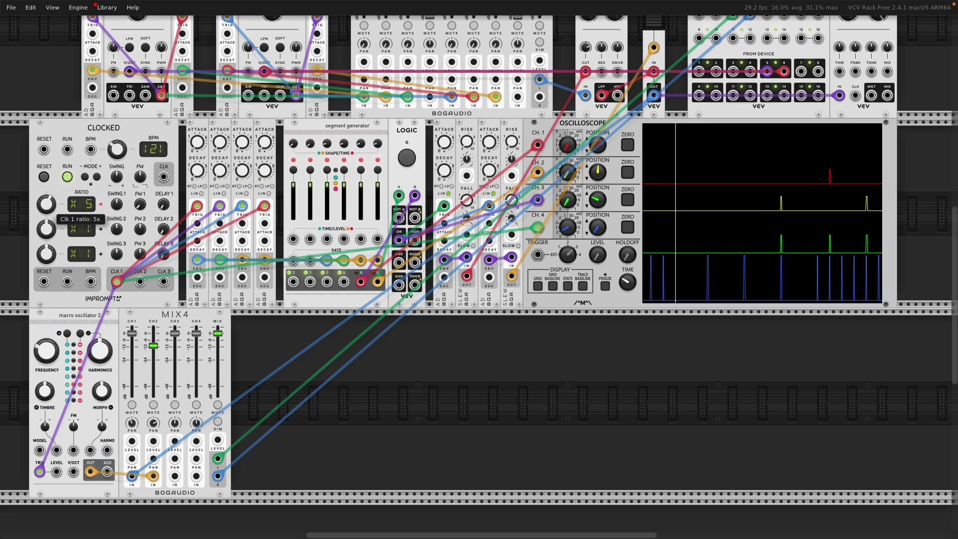
left_click(154, 404)
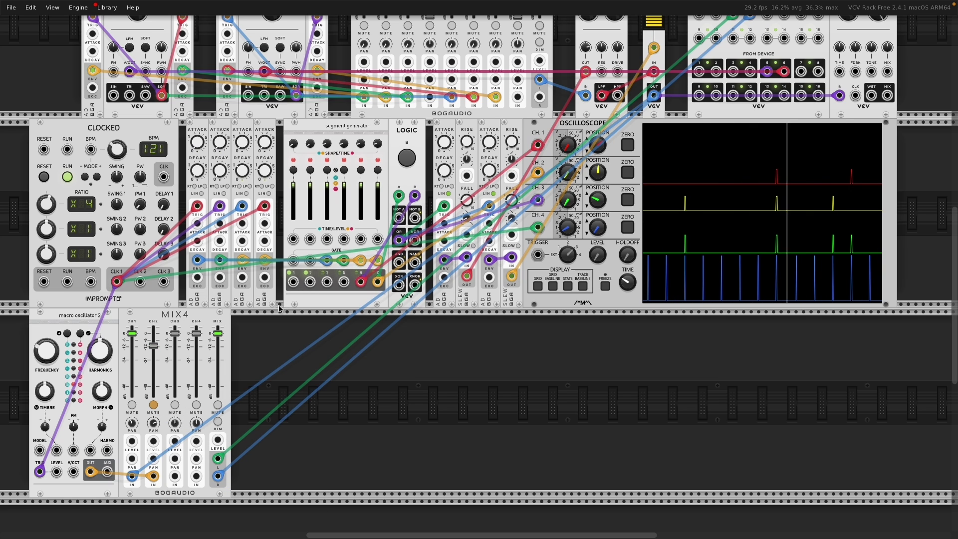
left_click_drag(512, 200, 467, 199)
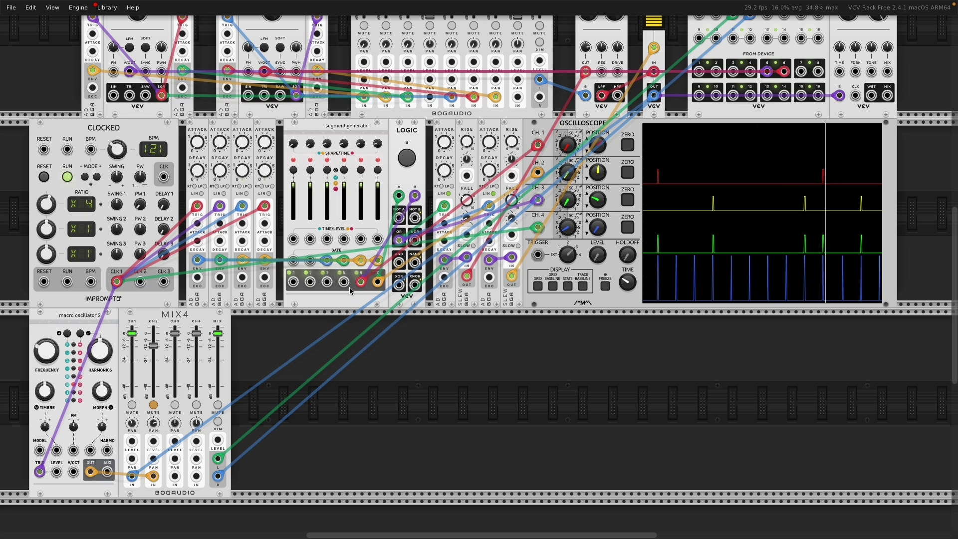
Move the Logic input B and oscilloscope channel 1 cables to the stage 4 output and on to stage 3, adjusting the first AD's decay.
left_click_drag(364, 282, 343, 282)
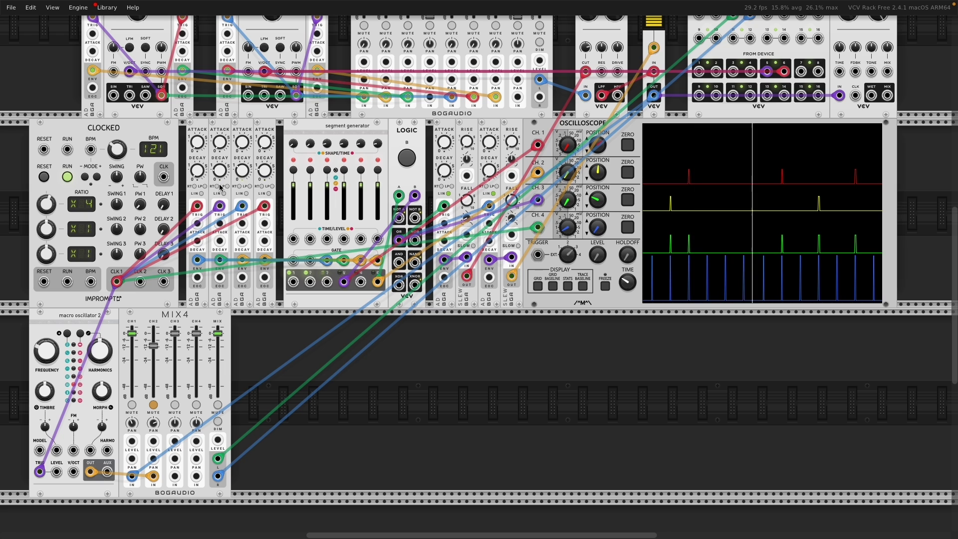
left_click_drag(197, 170, 197, 175)
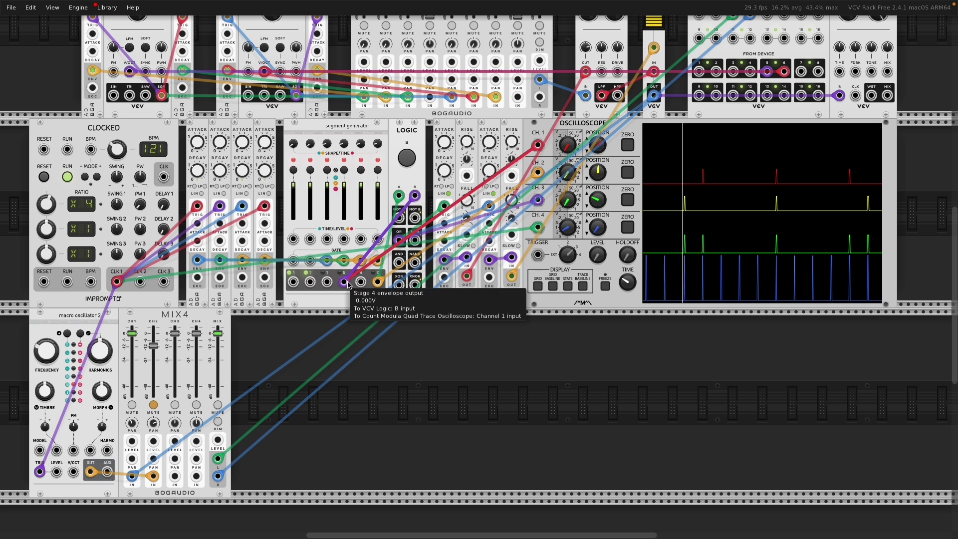
left_click_drag(338, 283, 327, 283)
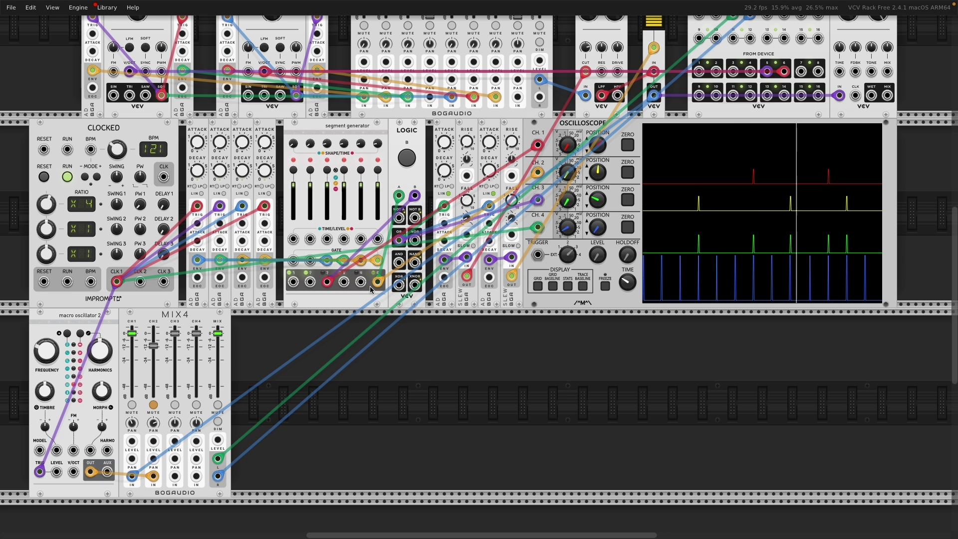
Move the Logic input A and oscilloscope channel 2 cables to the stage 5 output, return them to stage 6, and stop the clock.
left_click_drag(379, 283, 361, 282)
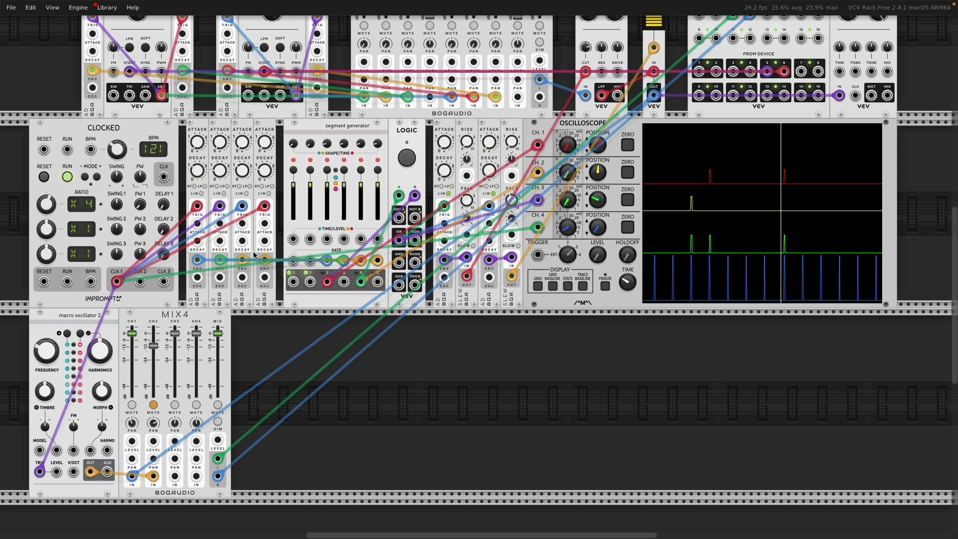
mouse_move(243, 173)
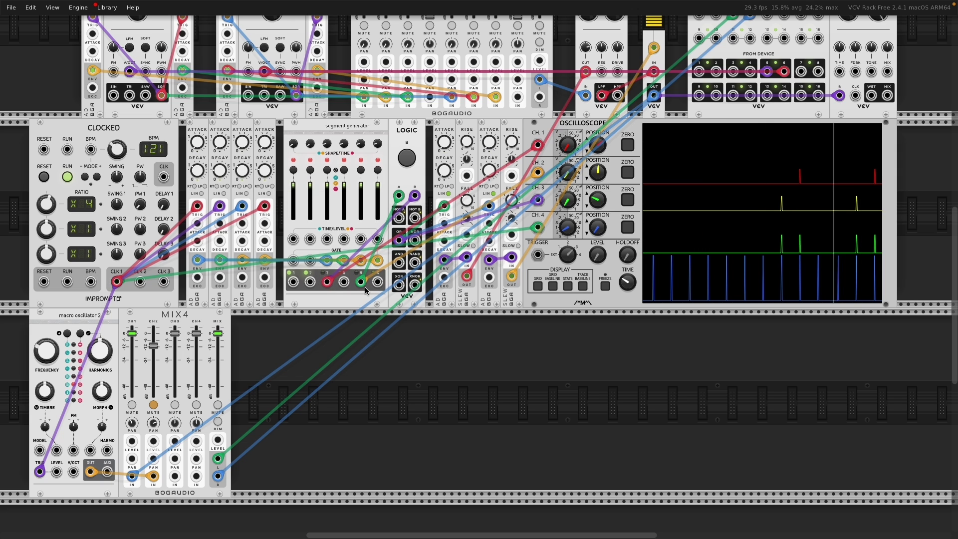
left_click_drag(361, 282, 378, 282)
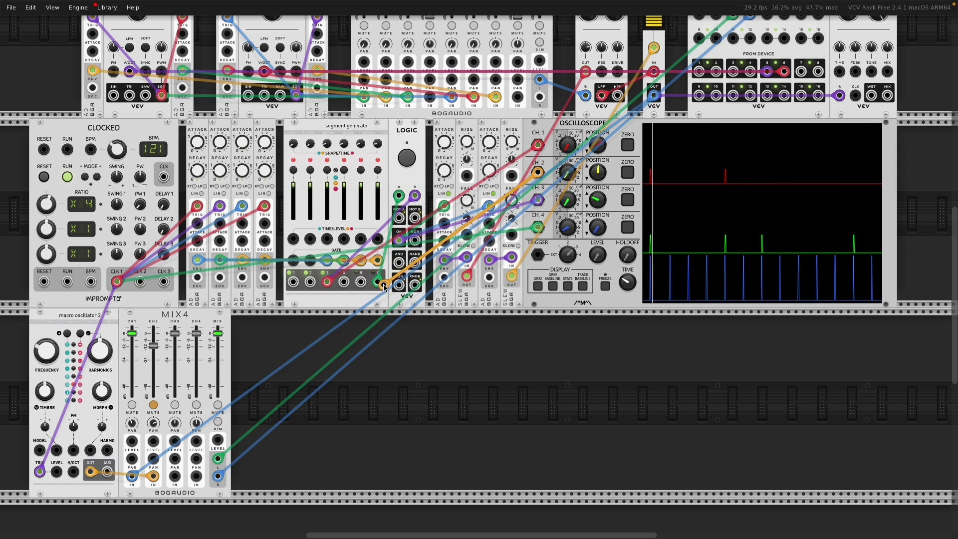
mouse_move(332, 286)
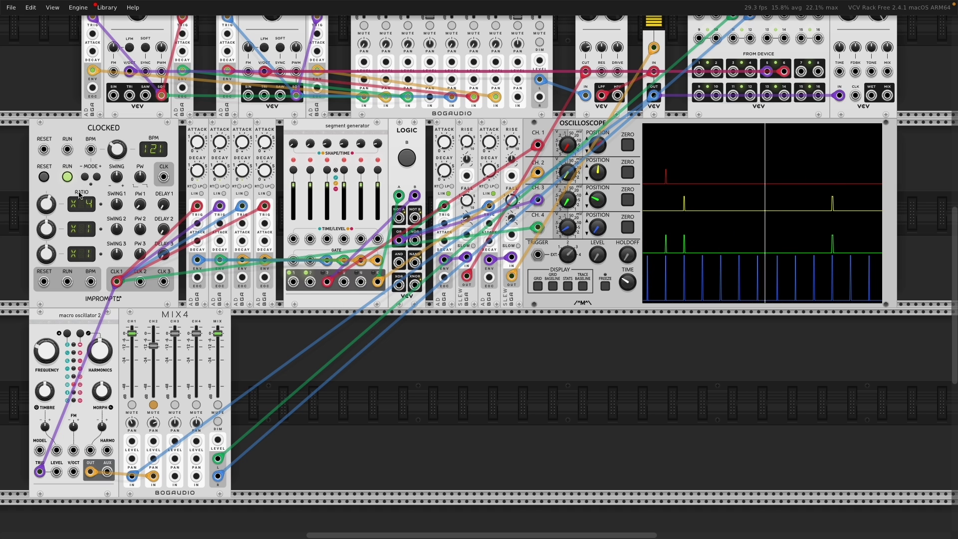
left_click(68, 176)
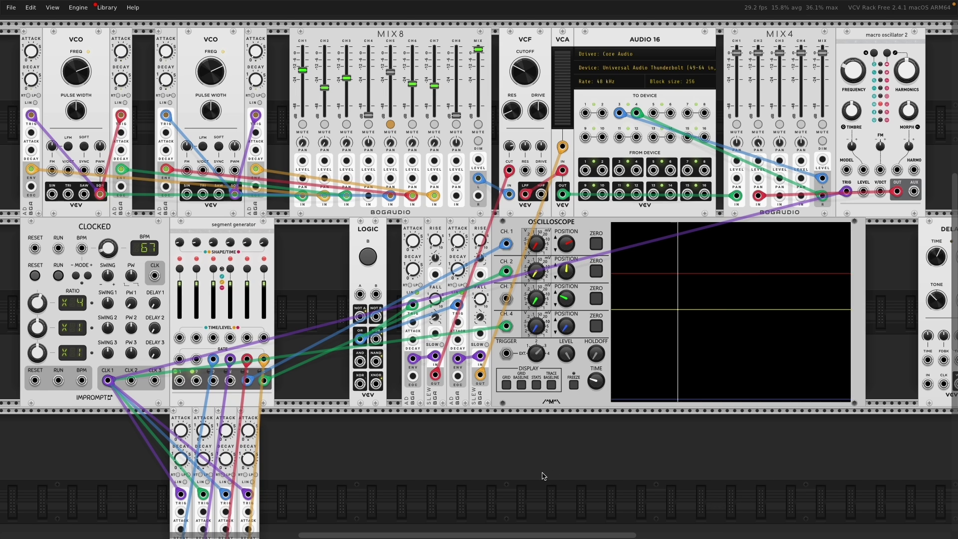
Add a Count Modula Matrix Combiner module beside the four AD envelopes in the lower rack row.
scroll(543, 475, "down", 5)
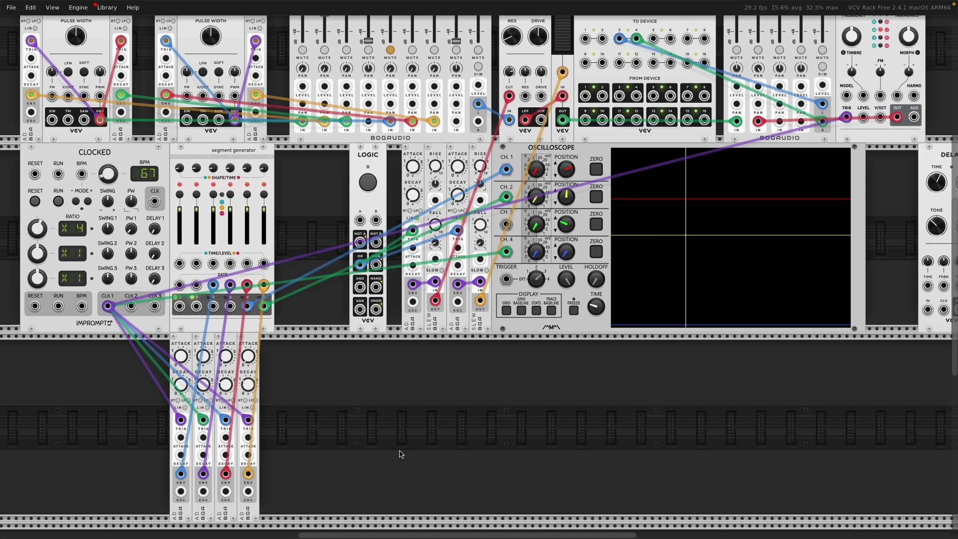
right_click(402, 454)
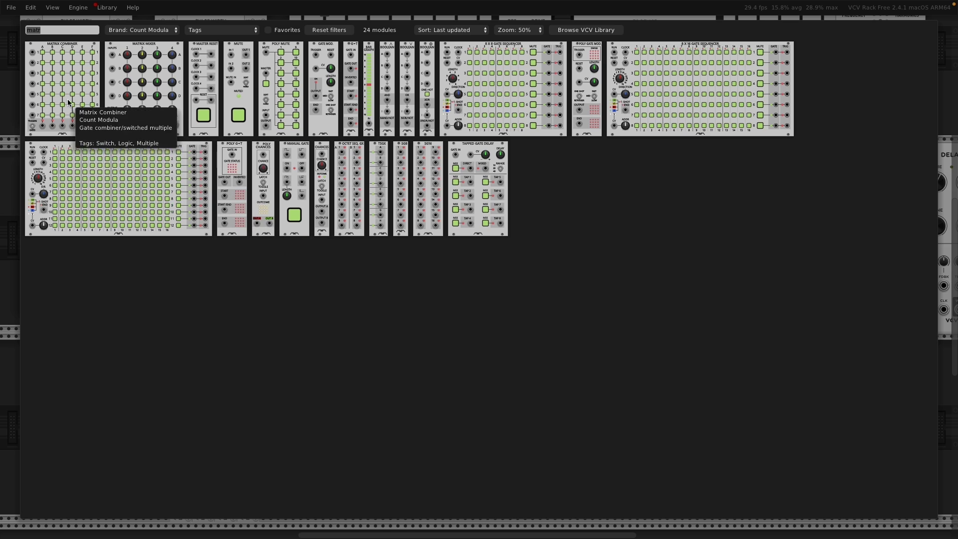
left_click_drag(68, 103, 344, 398)
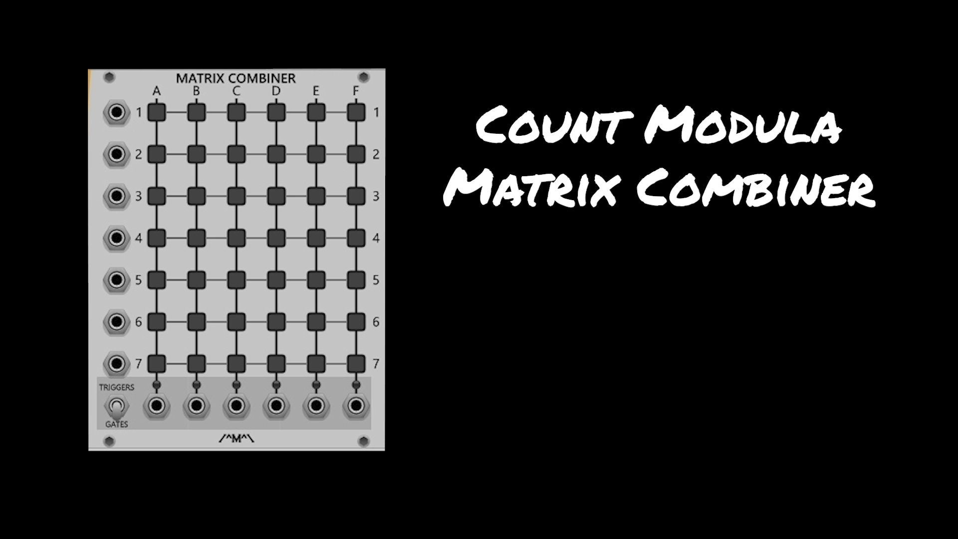
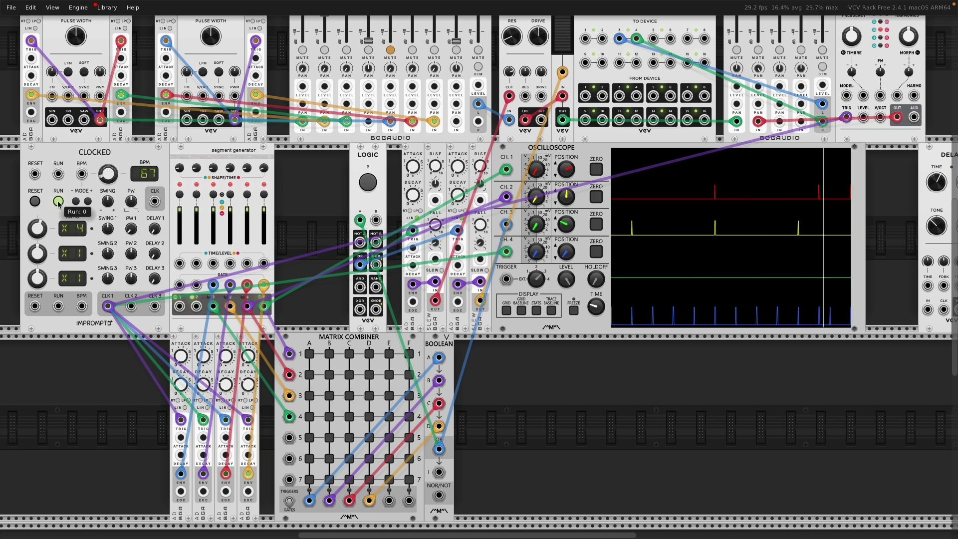
Combine the Matrix Combiner's source 1 with A, clear that connection, and combine source 2 with B.
left_click(309, 354)
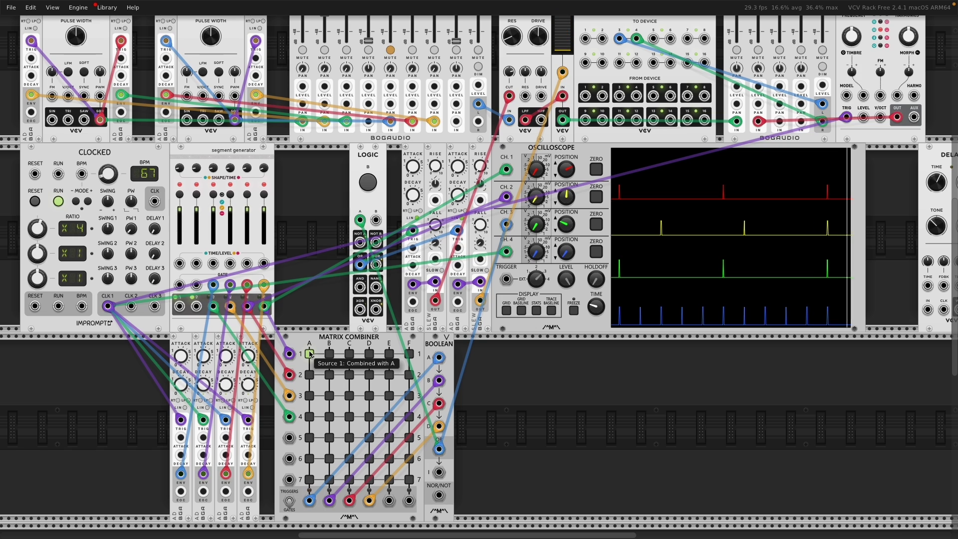
left_click(309, 353)
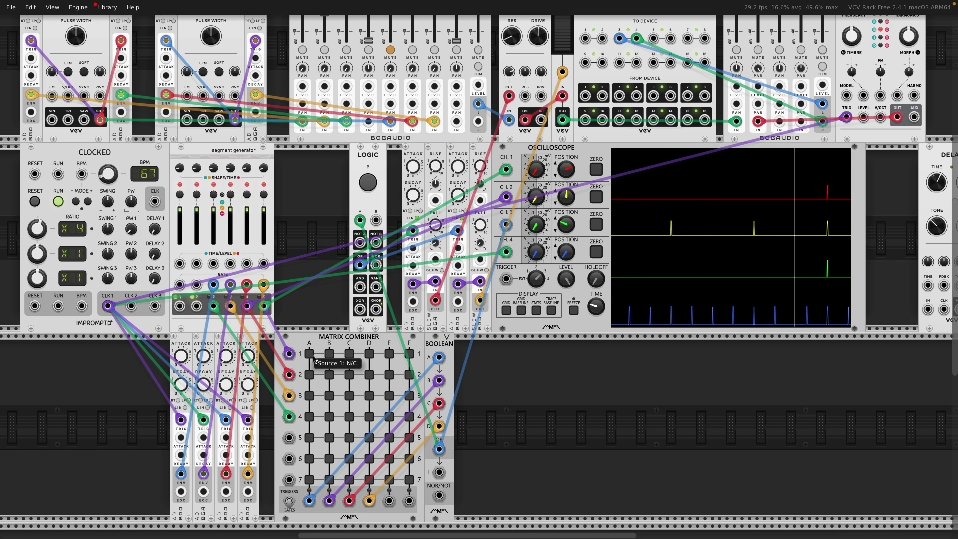
left_click(330, 375)
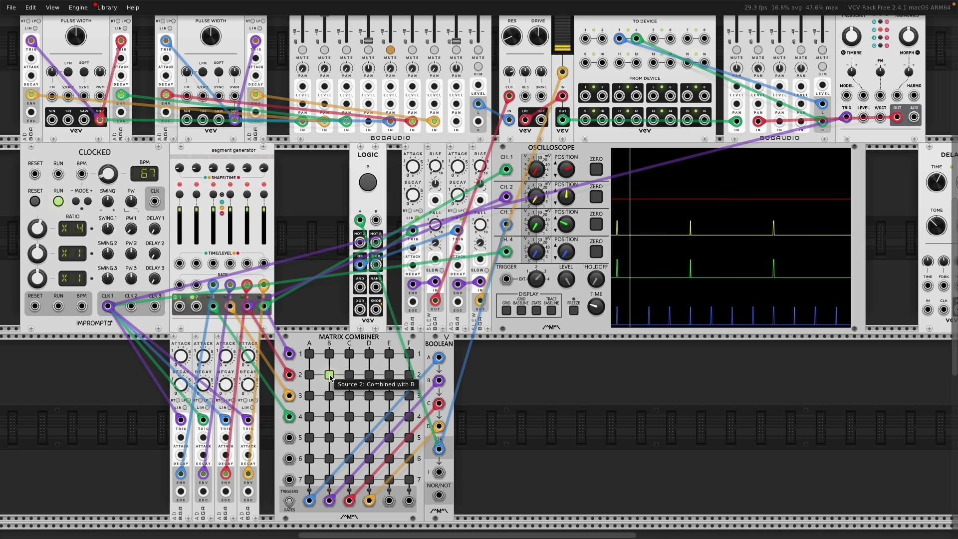
Try adding source 1 with A, source 3 with C and source 4 with D in turn beside source 2, clearing each one.
left_click(310, 355)
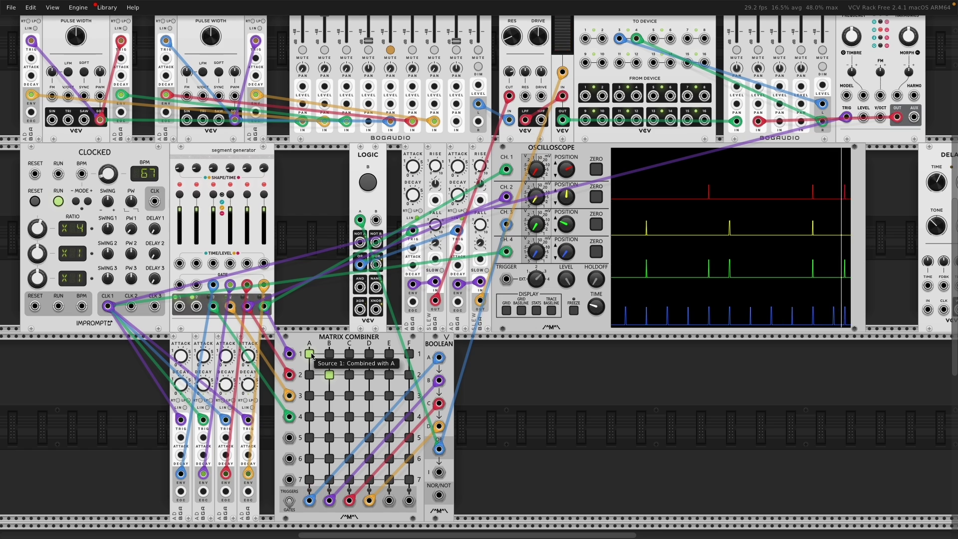
left_click(310, 353)
left_click(349, 396)
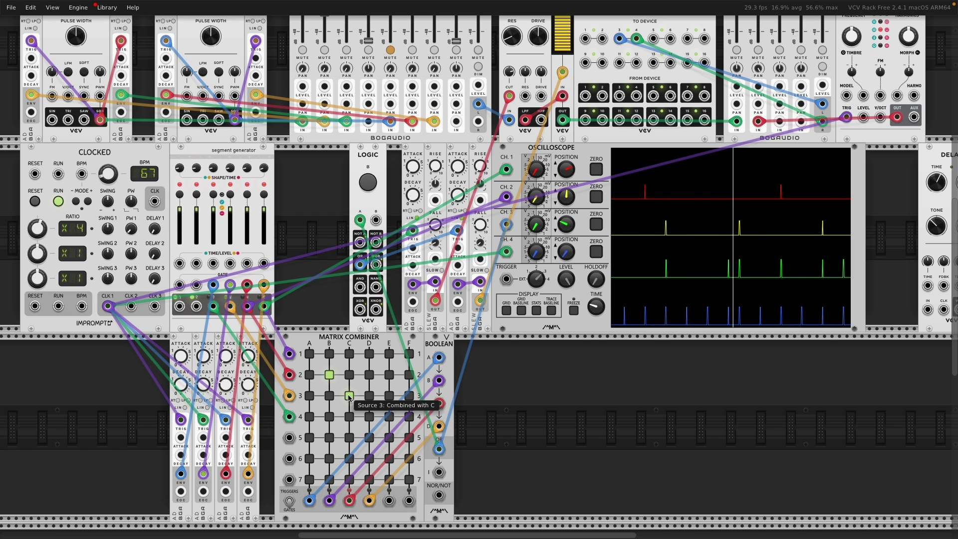
left_click(349, 395)
left_click(369, 417)
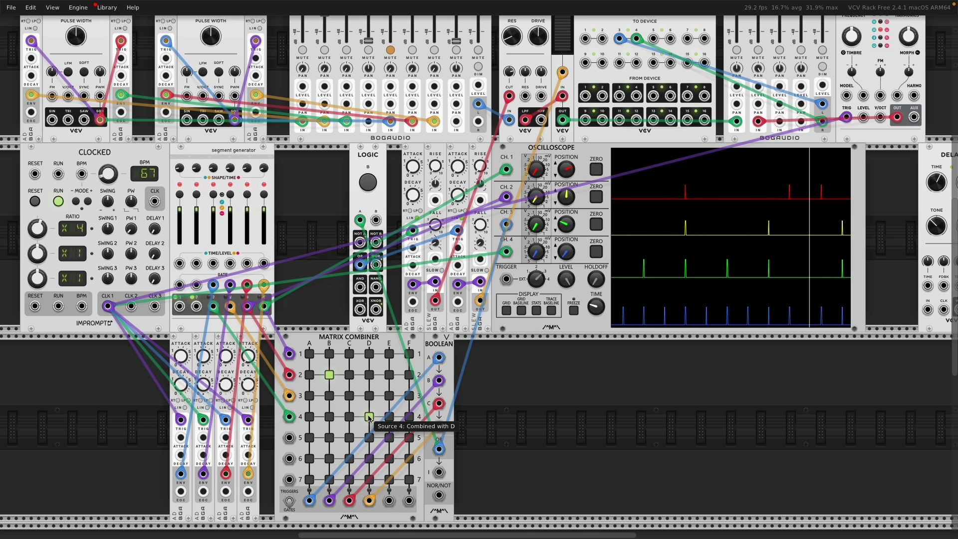
left_click(369, 417)
Combine source 1 with A again on the Matrix Combiner and stop the clock.
left_click(310, 354)
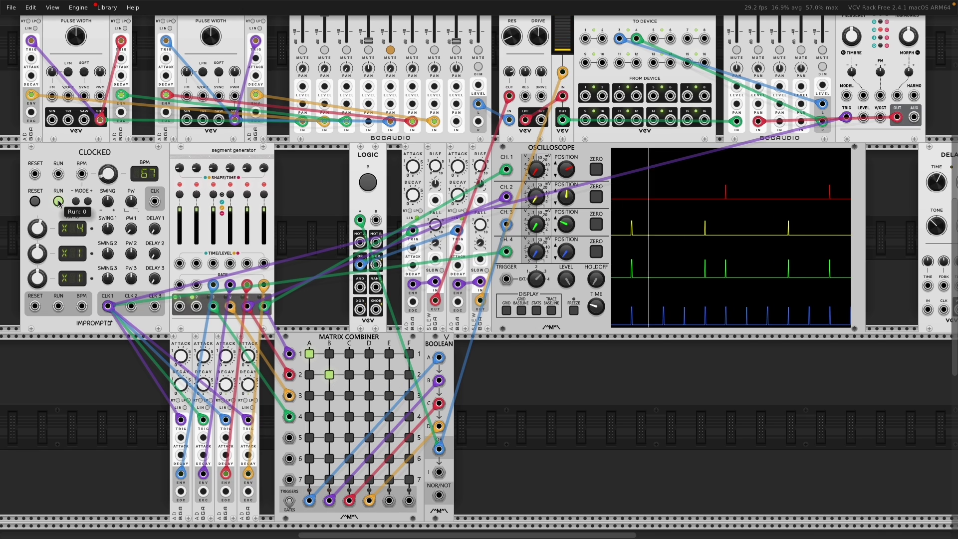
left_click(58, 202)
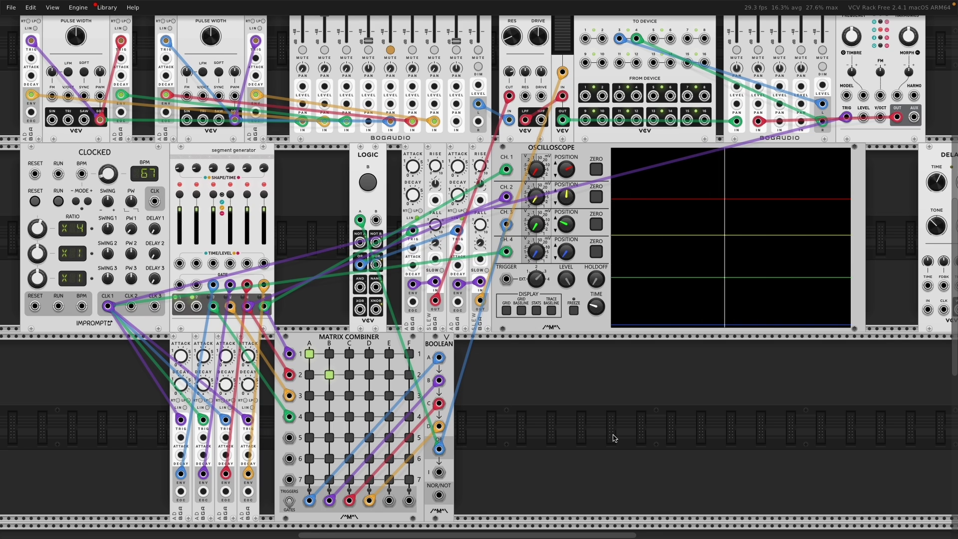
Duplicate the Matrix Combiner and Boolean OR modules beside the originals and patch the segment generator's stage 3 to 6 outputs into the copy's first four sources.
key("ctrl+d")
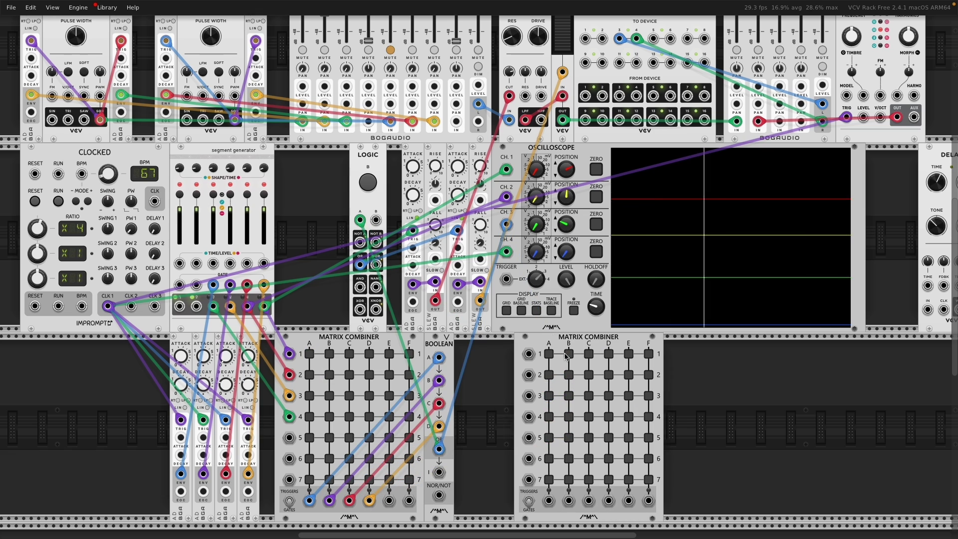
key("ctrl+d")
left_click_drag(478, 348, 665, 348)
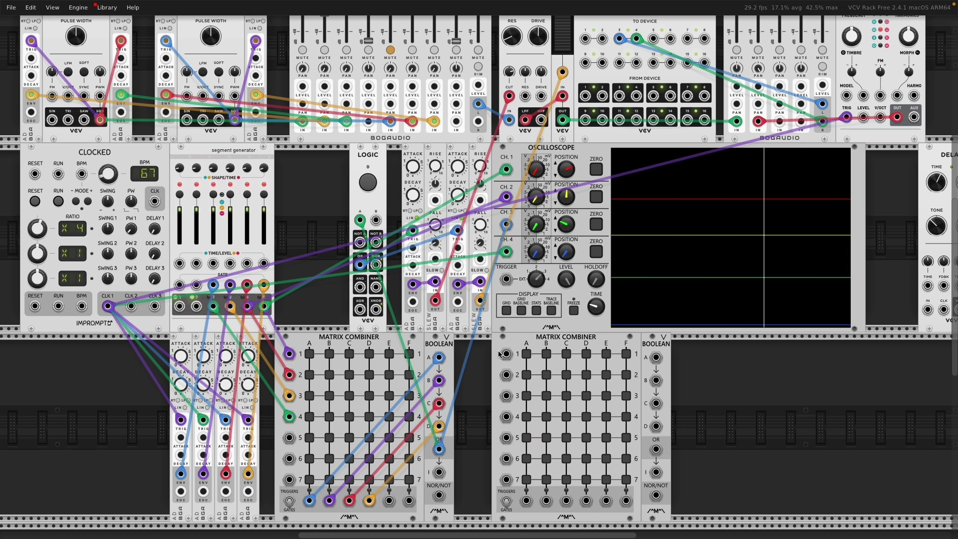
left_click_drag(507, 354, 506, 395)
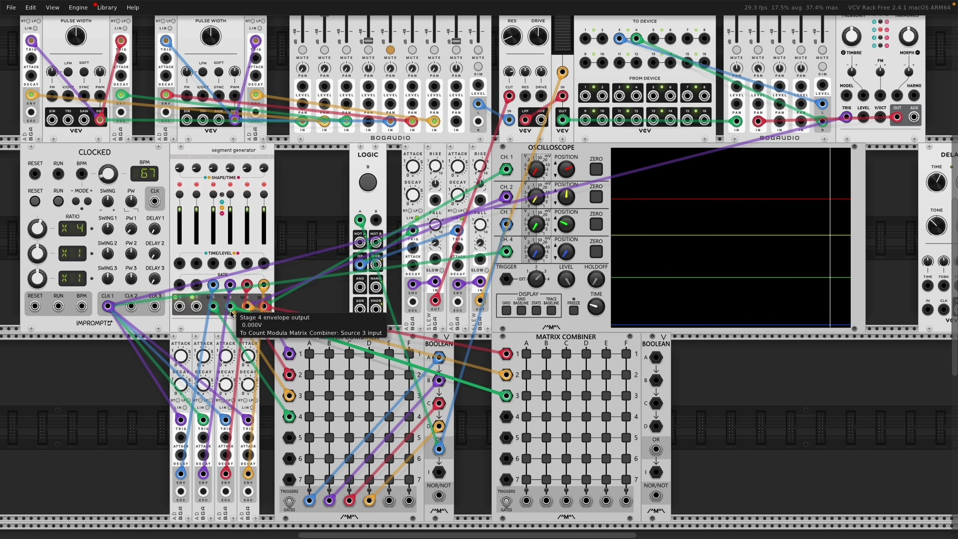
left_click_drag(213, 306, 507, 416)
Patch the second Matrix Combiner's outputs A to D into the new Boolean OR inputs, and its OR output into the Logic module's B input.
left_click_drag(657, 358, 526, 501)
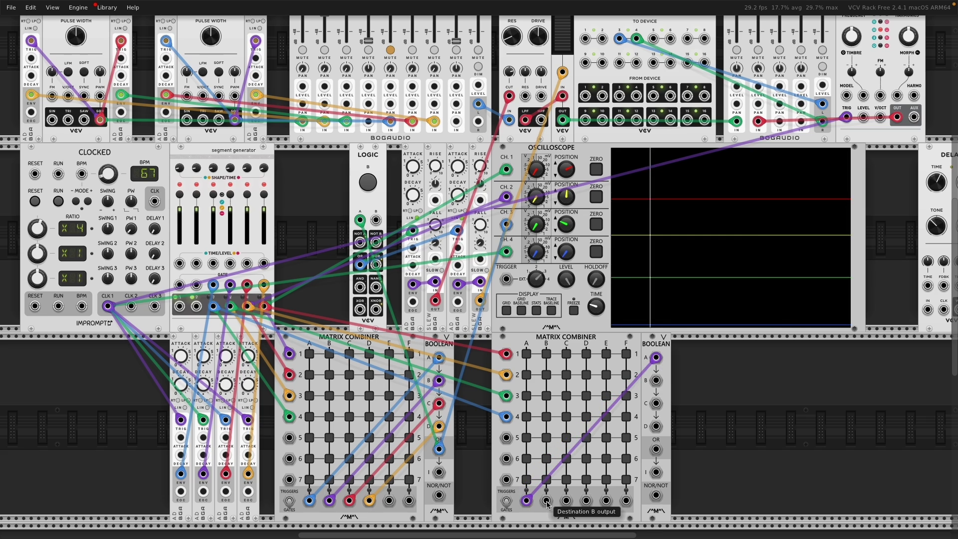
left_click_drag(656, 380, 546, 501)
left_click_drag(656, 403, 567, 501)
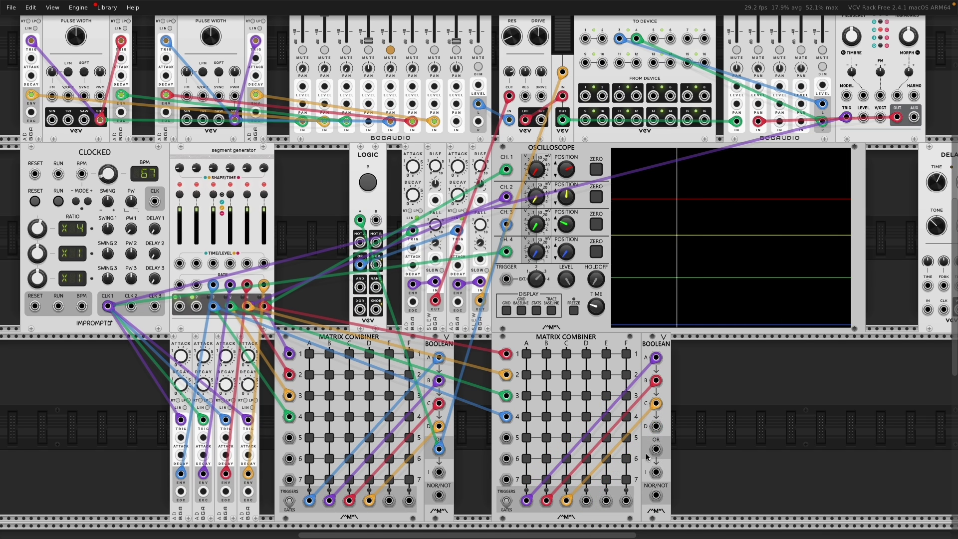
left_click_drag(657, 426, 586, 501)
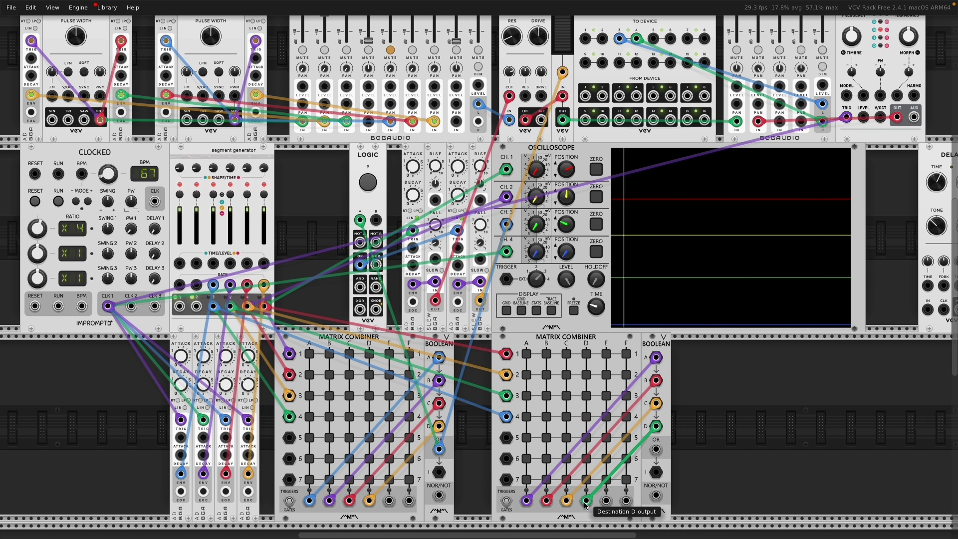
left_click_drag(657, 452, 377, 221)
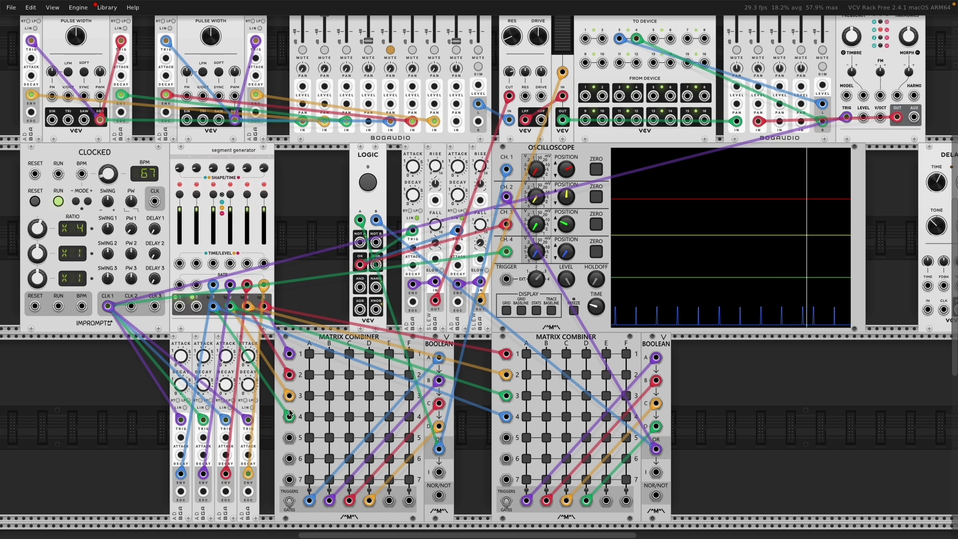
Combine 1 with A and 3 with C on the first Matrix Combiner, 2 with B and 3 with C on the second, with slew Falls at 1.4312 s and 1.6682 s.
left_click(310, 355)
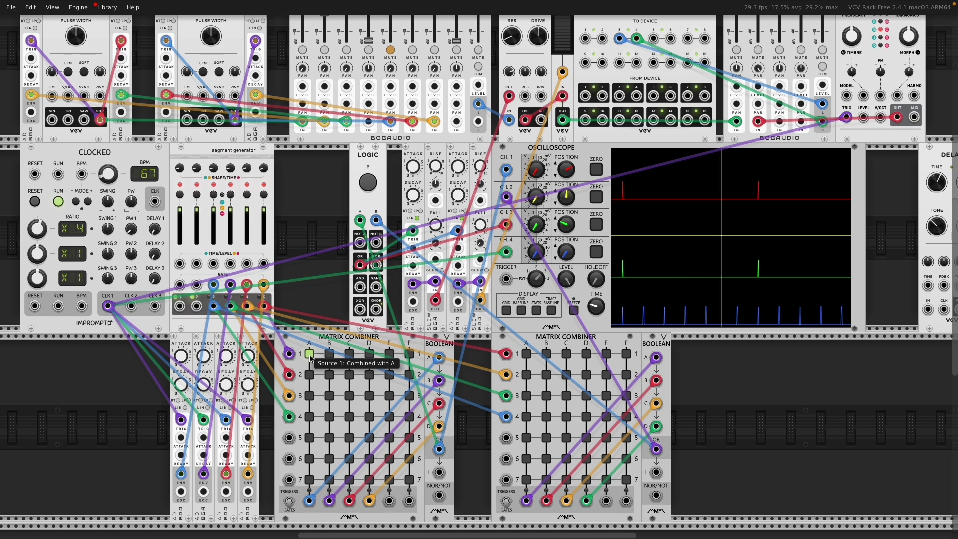
left_click(547, 375)
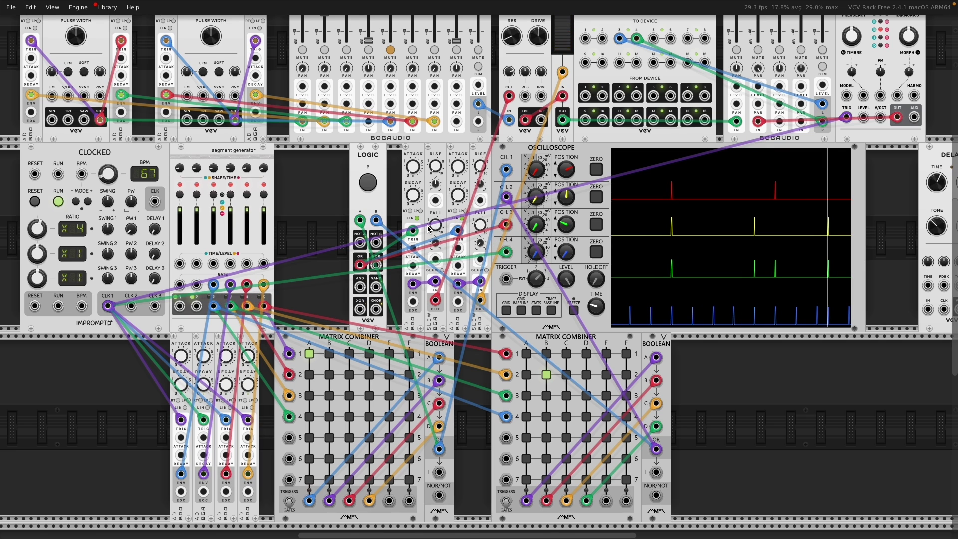
left_click_drag(428, 229, 480, 227)
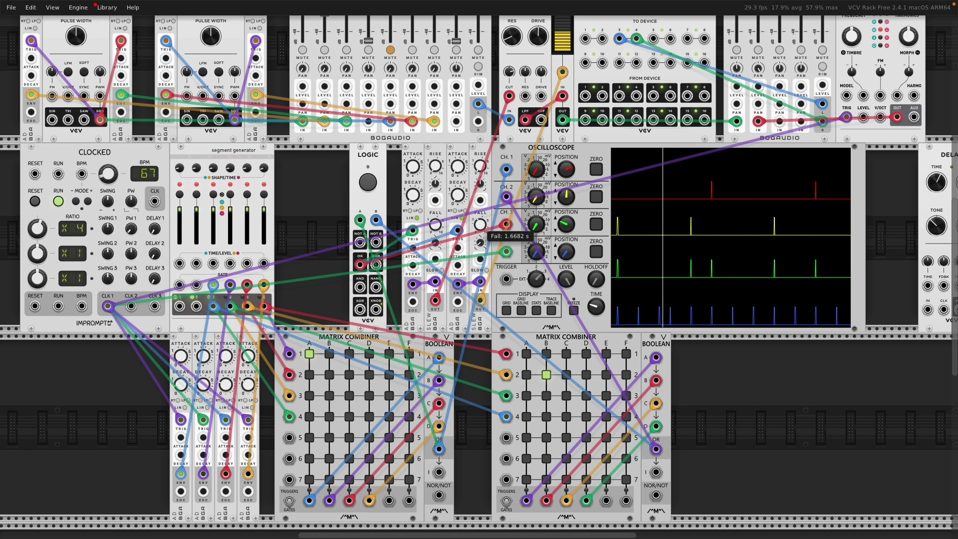
left_click_drag(435, 224, 435, 220)
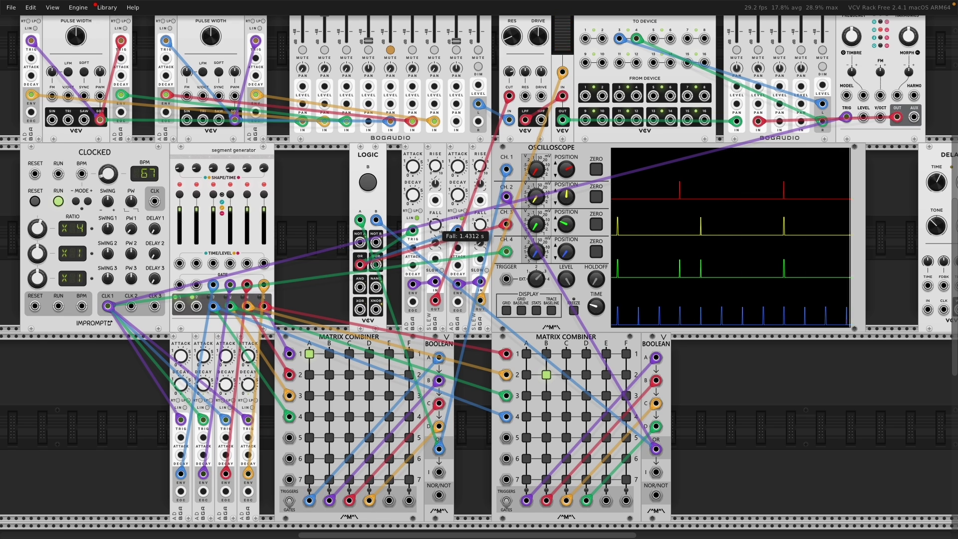
left_click(349, 396)
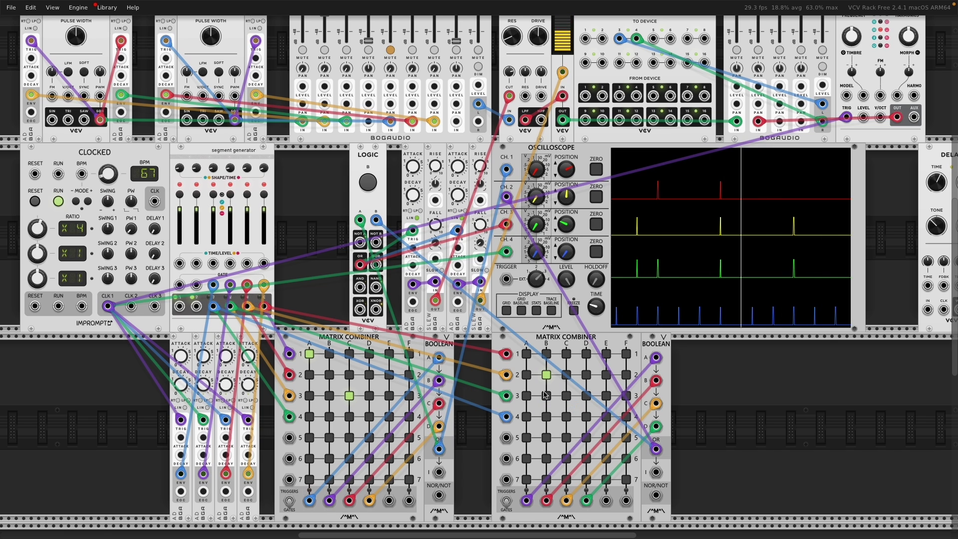
left_click(567, 397)
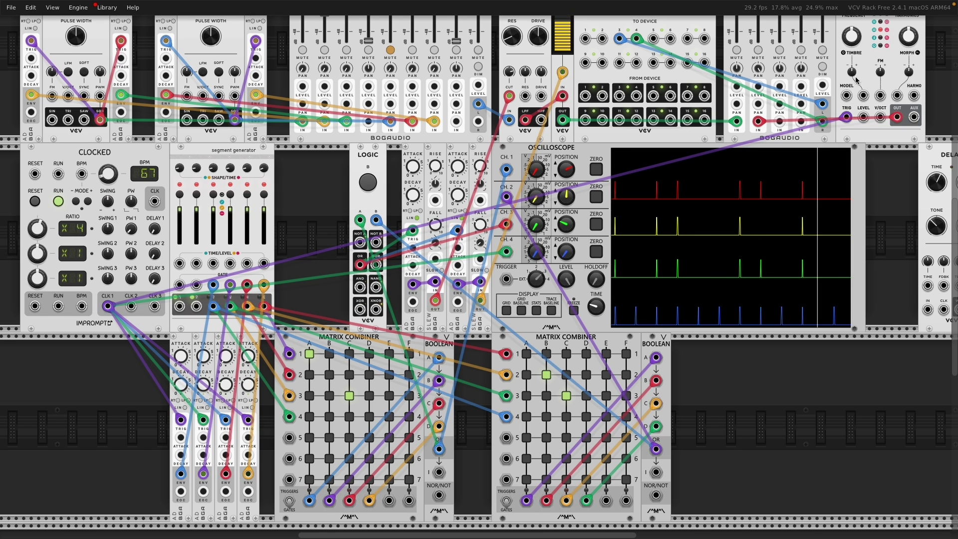
Mute the MIX4 mixer's second channel and raise the master clock to 120 BPM.
left_click(758, 50)
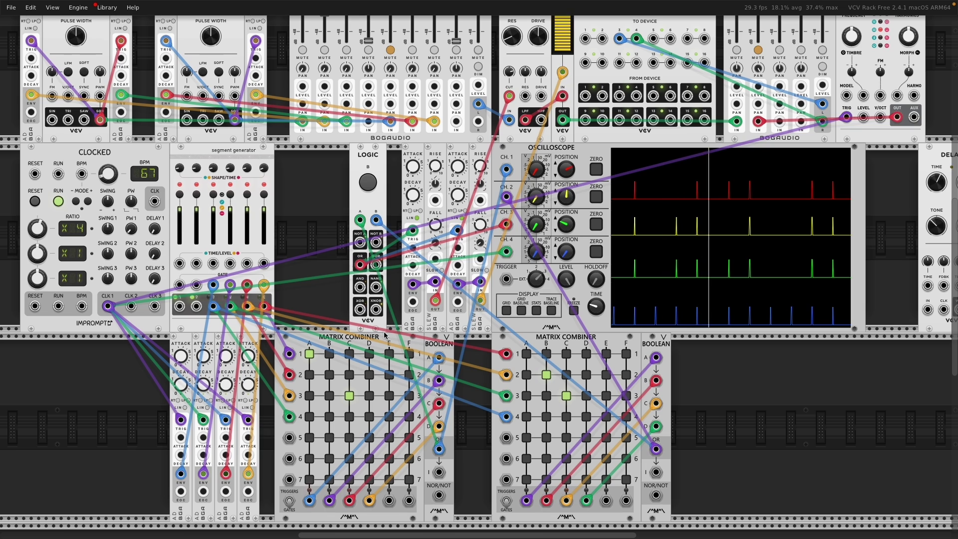
left_click_drag(108, 174, 108, 160)
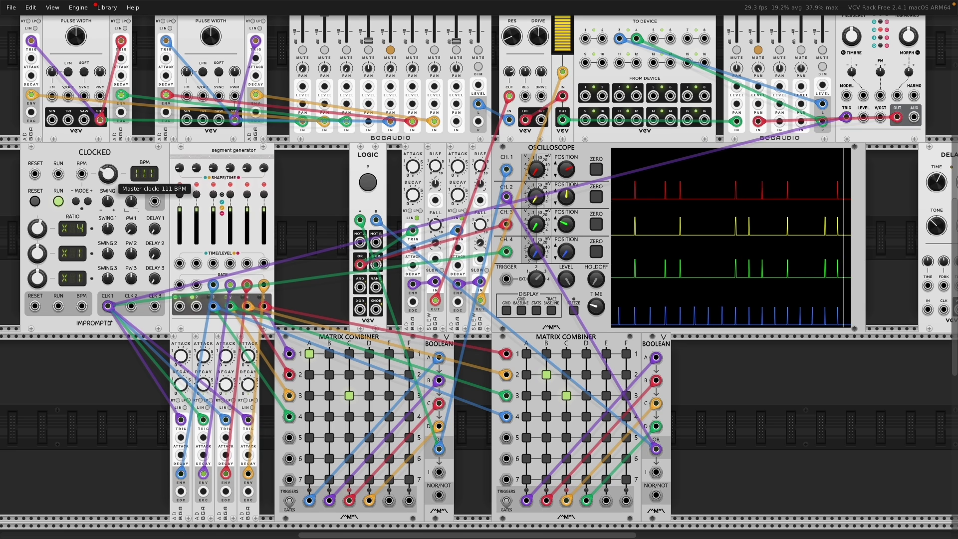
left_click_drag(108, 174, 108, 173)
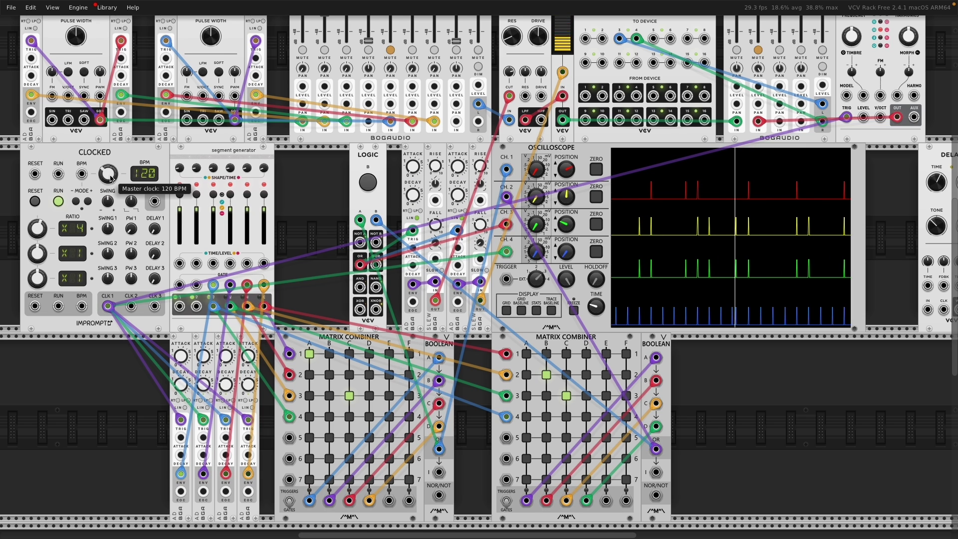
On the first Matrix Combiner, try source 2 with B and source 4 with D in place of source 3 with C, settling on source 2 with B.
left_click(330, 377)
left_click(350, 396)
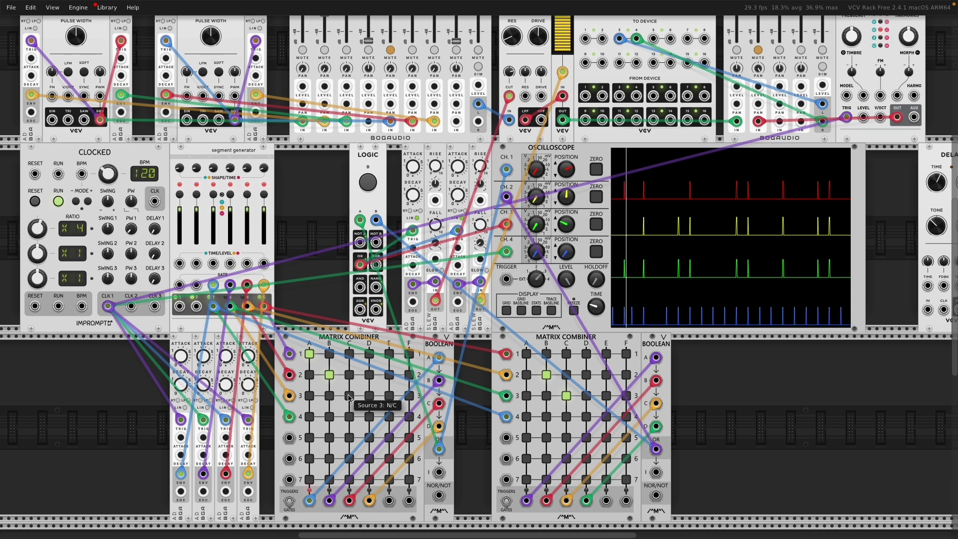
left_click(333, 377)
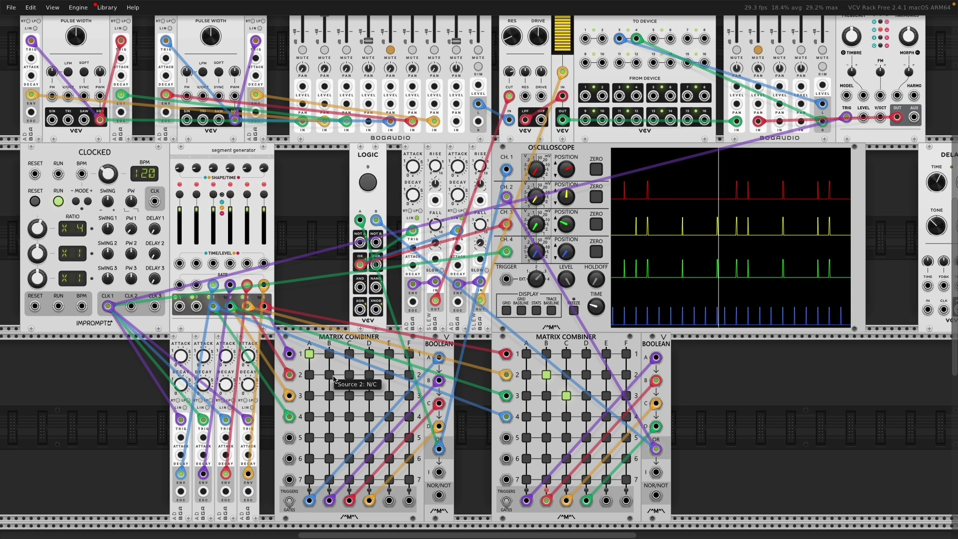
left_click(370, 417)
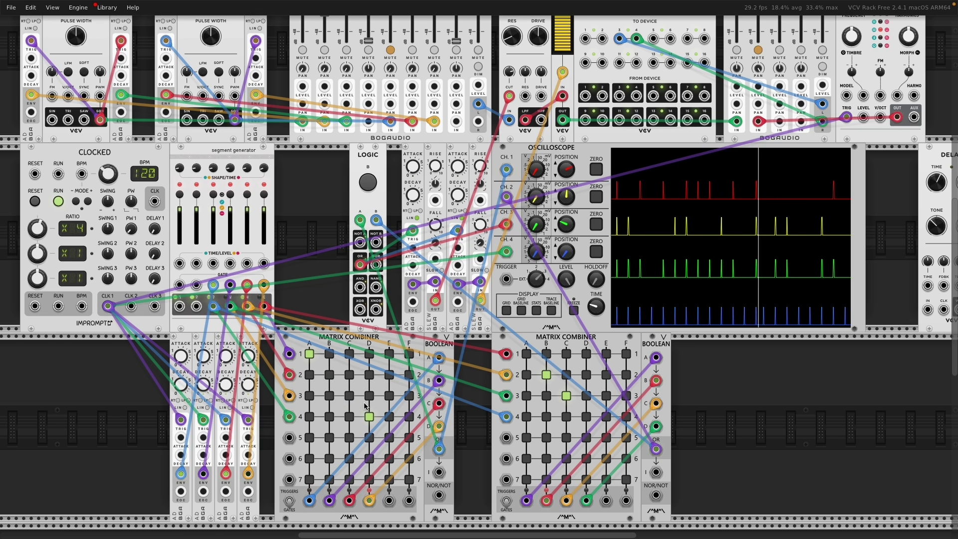
left_click(370, 416)
left_click(349, 397)
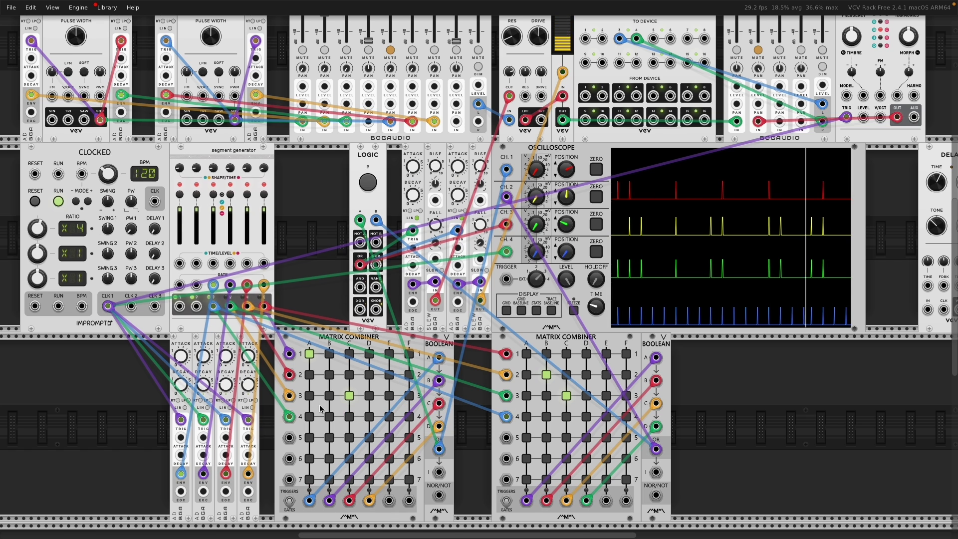
left_click(329, 375)
left_click(349, 395)
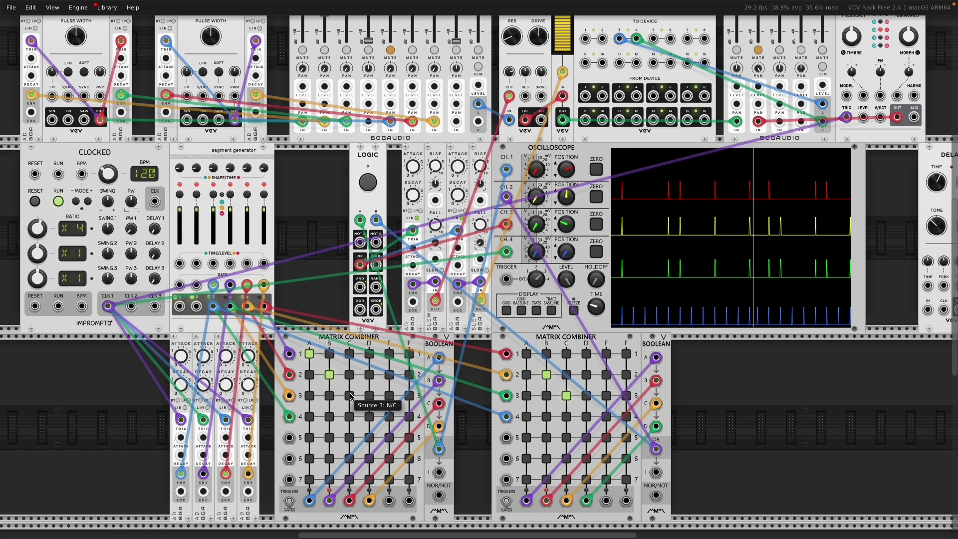
On the second Matrix Combiner, try sources 1 with A and 4 with D in place of 2 and 3, and restore 2 with B and 3 with C.
left_click(526, 354)
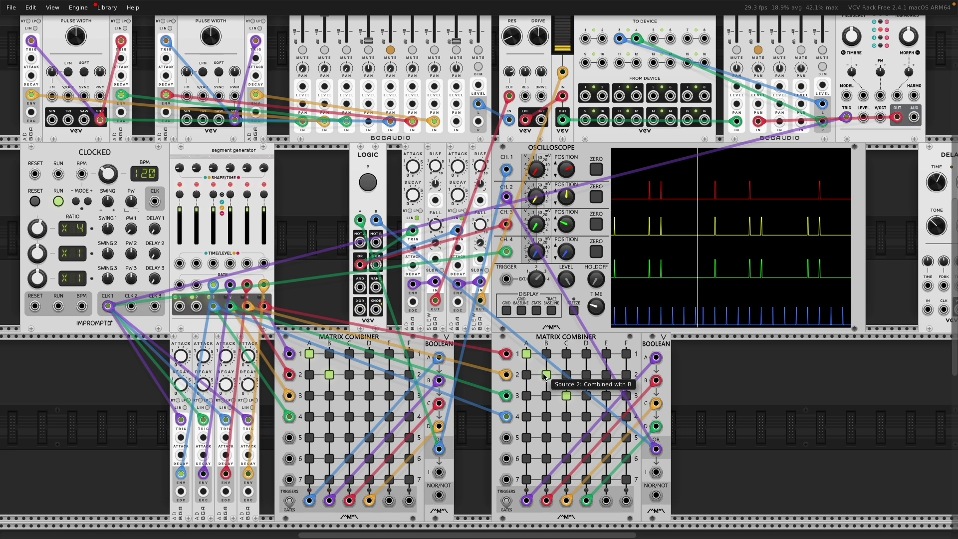
left_click(586, 417)
left_click(546, 375)
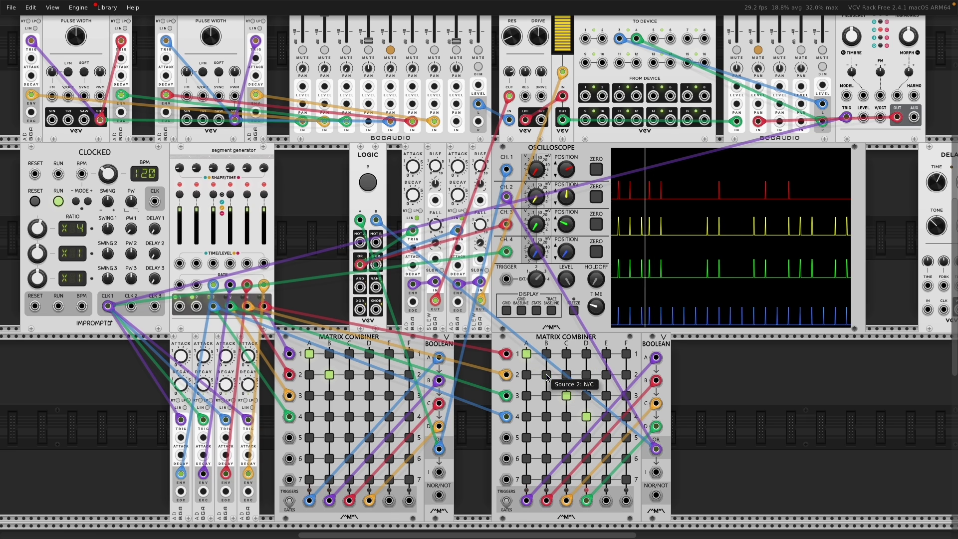
left_click(565, 395)
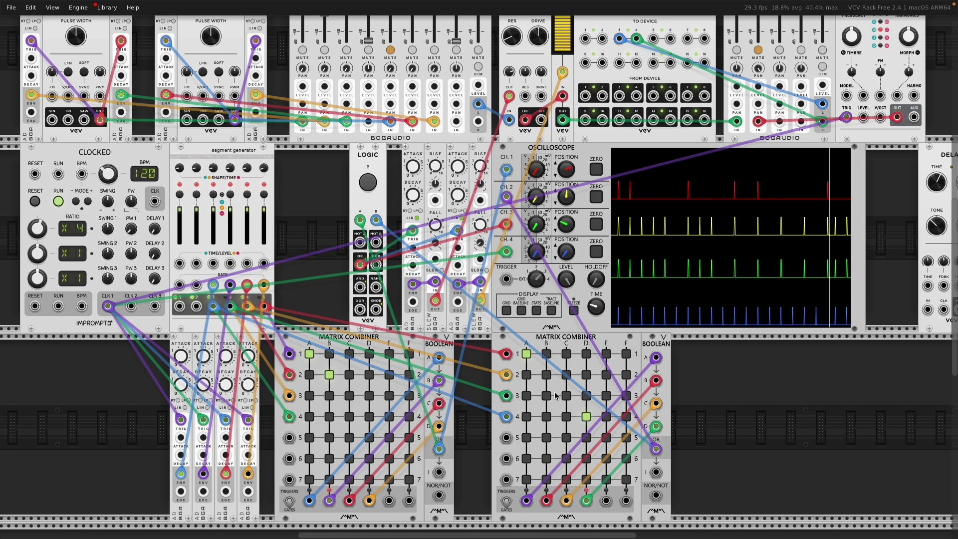
left_click(526, 354)
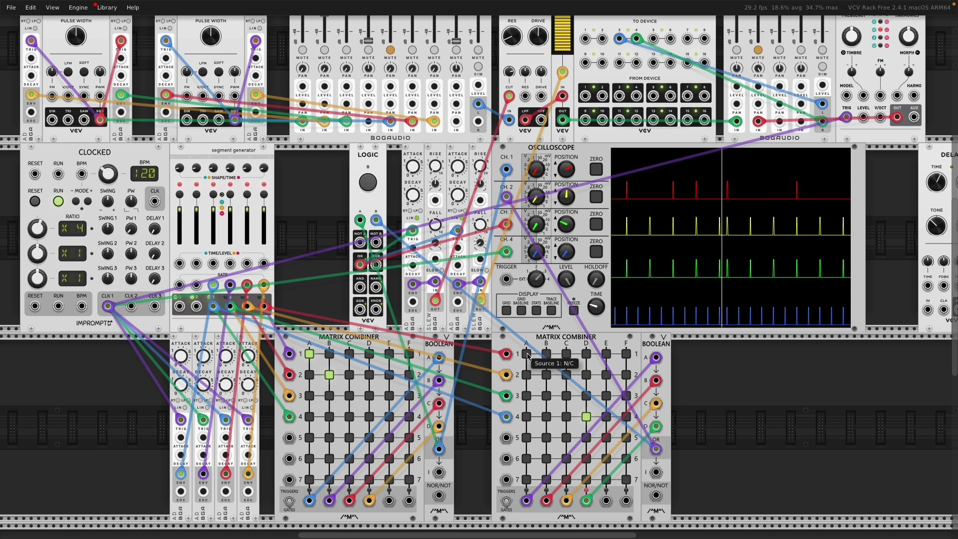
left_click(547, 375)
left_click(568, 398)
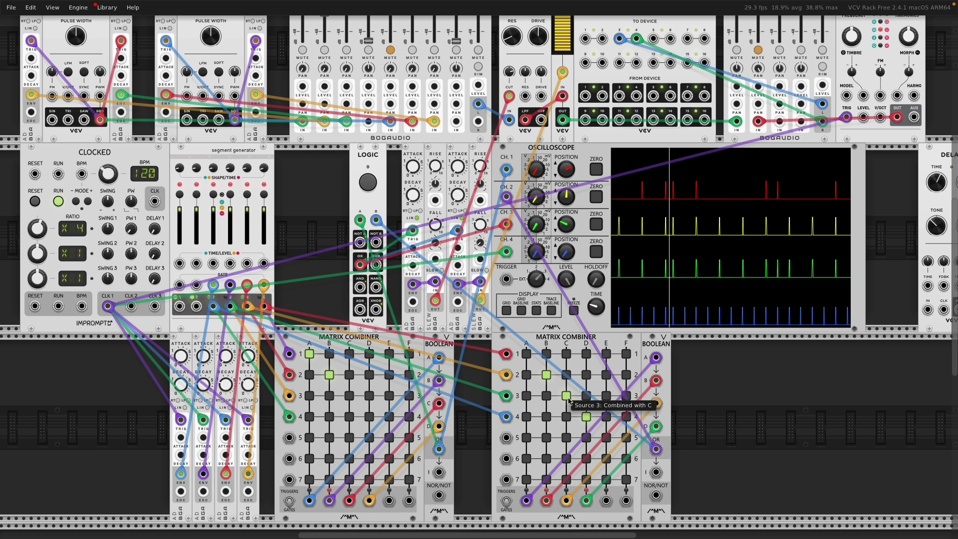
left_click(586, 417)
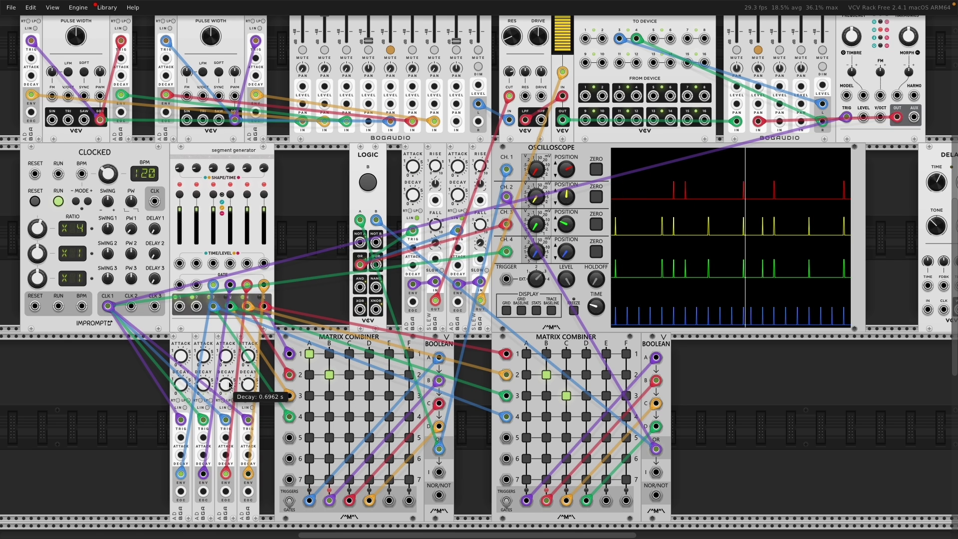
Adjust the third lower-row AD envelope's decay and clear all connections on both Matrix Combiners.
mouse_move(230, 384)
left_mouse_down()
mouse_move(252, 384)
mouse_move(232, 395)
mouse_move(232, 385)
mouse_move(239, 391)
left_mouse_up()
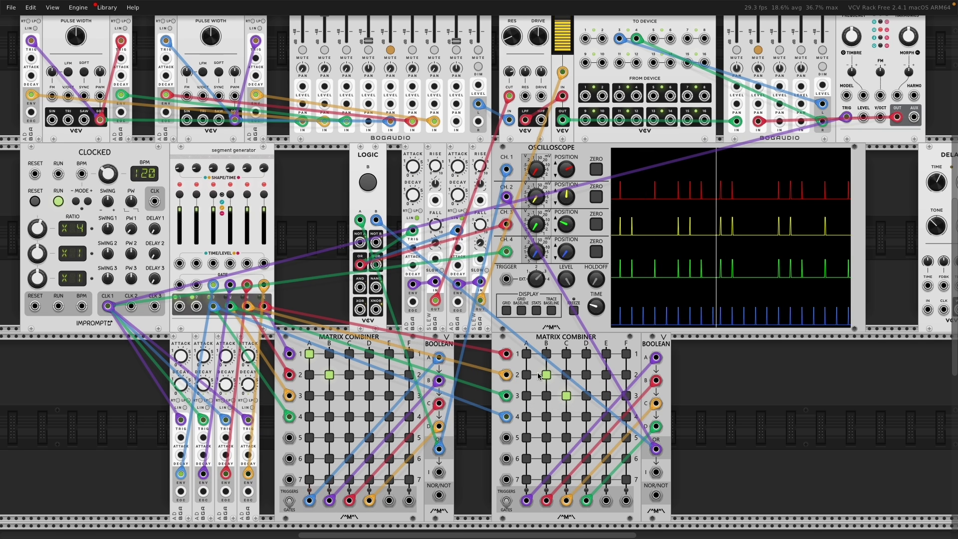
left_click(566, 396)
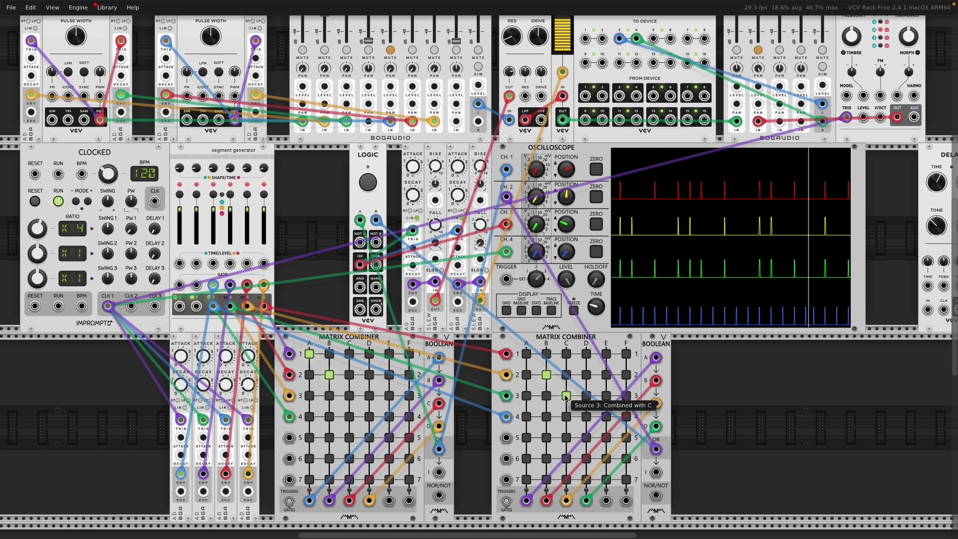
left_click(546, 374)
left_click(330, 375)
left_click(309, 353)
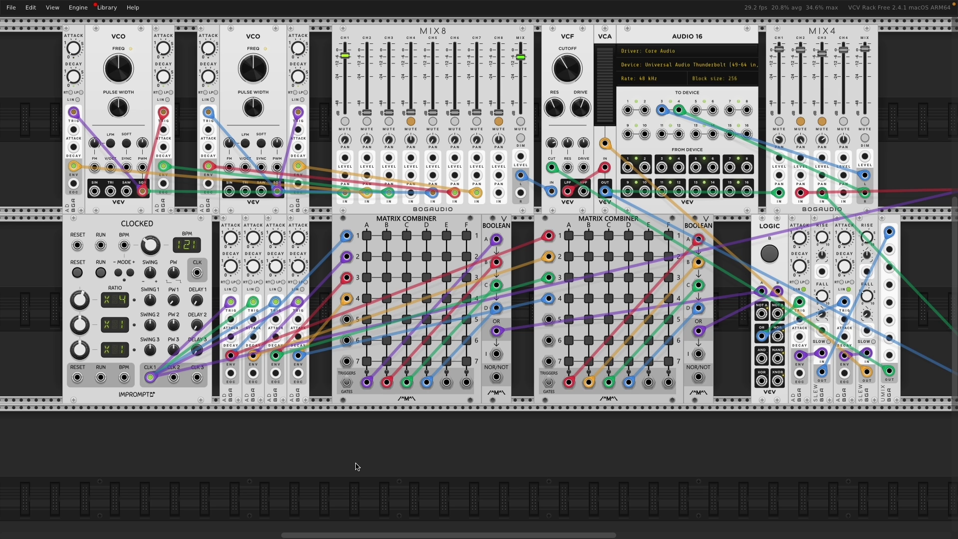
Add a Bogaudio PGMR sequencer below the first Matrix Combiner and patch its clock input from the first Boolean module's OR output.
right_click(357, 467)
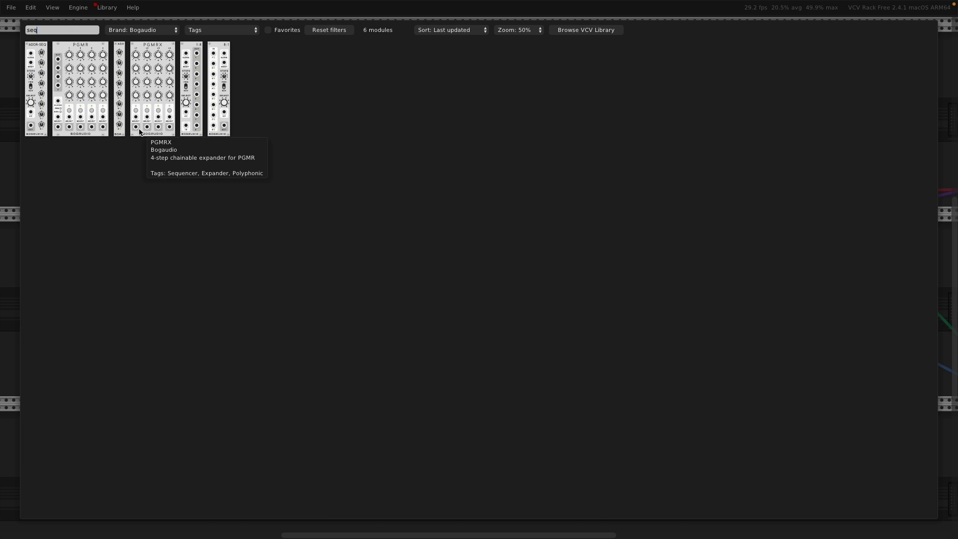
left_click(80, 75)
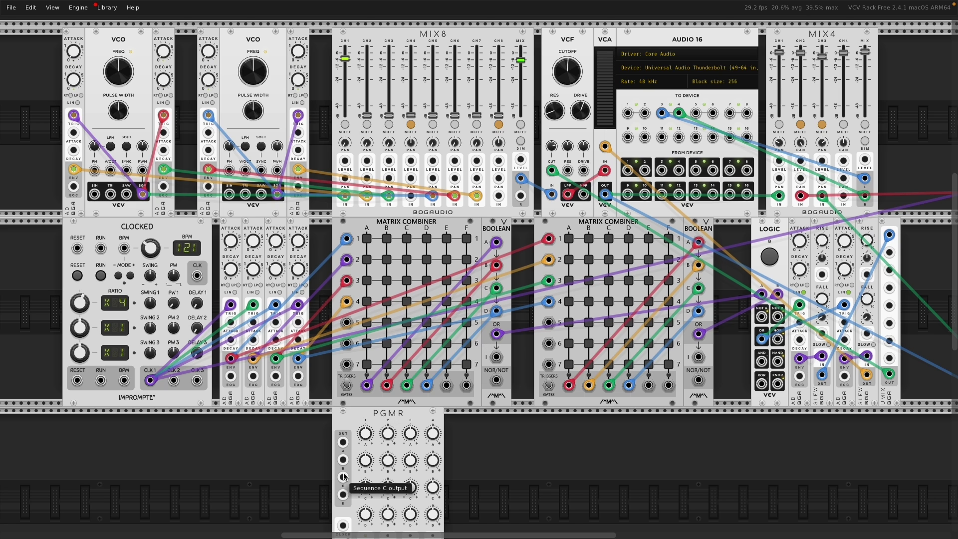
left_click_drag(342, 525, 497, 338)
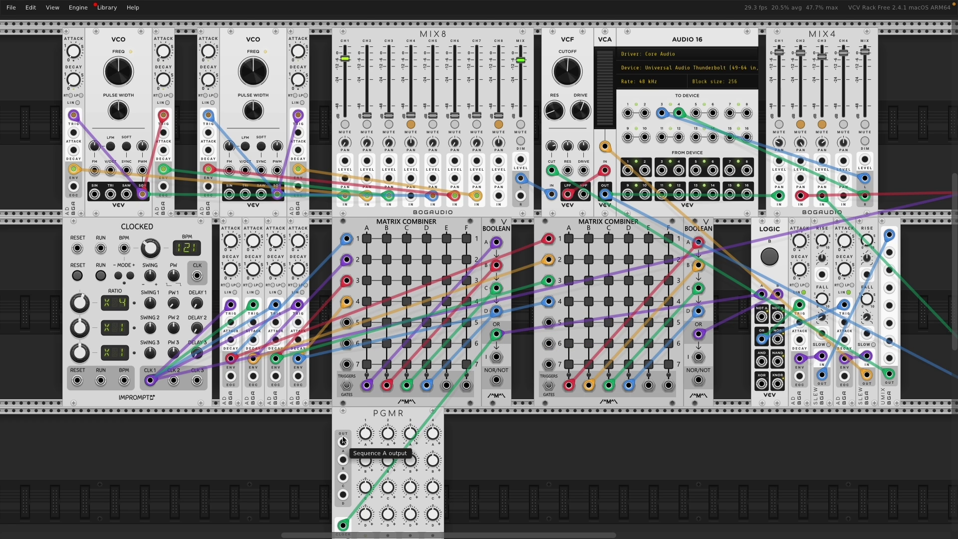
Patch the PGMR's Sequence A output to the first VCO's V/OCT input and start the clock.
left_click_drag(343, 442, 197, 275)
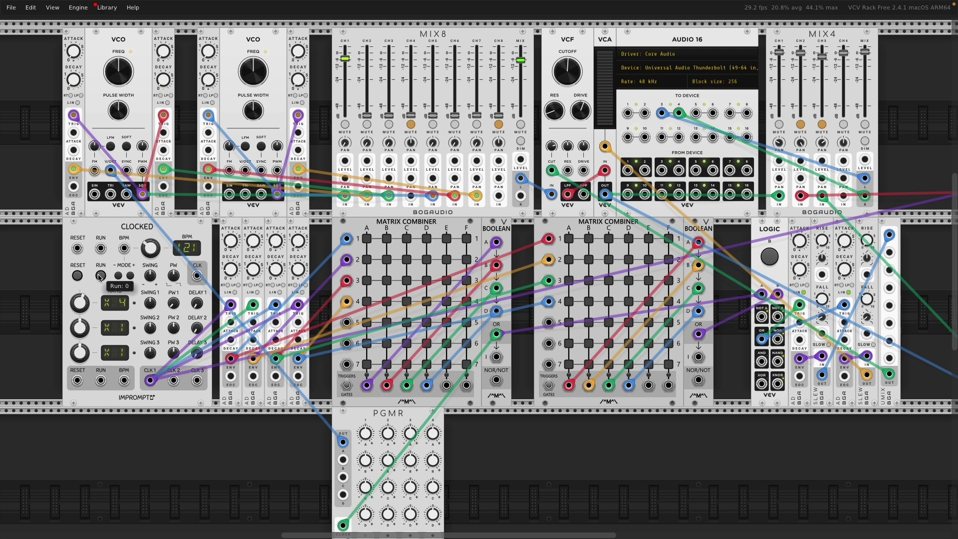
left_click(100, 276)
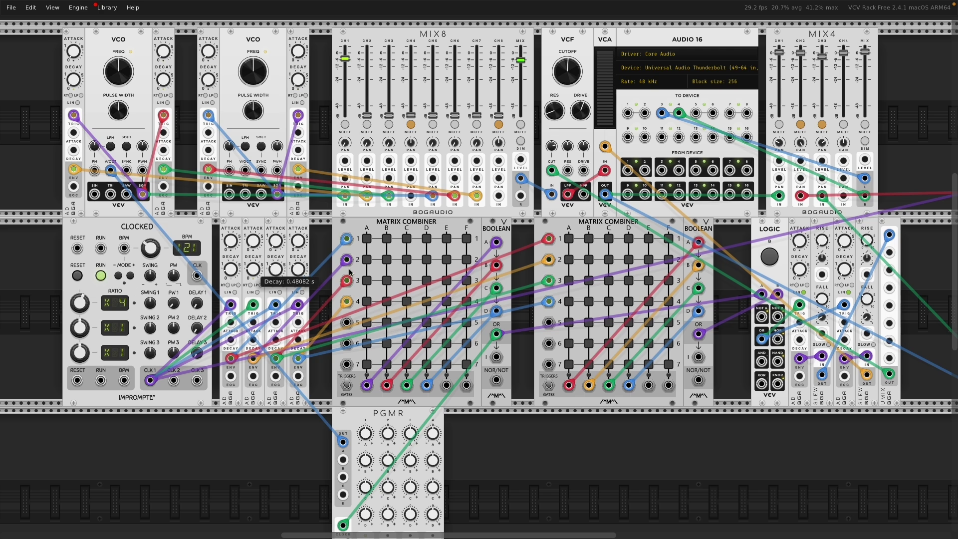
Connect source 1 to A on the first Matrix Combiner and raise MIX8 channels 2 and 3, stopping the clock when done.
left_click(367, 239)
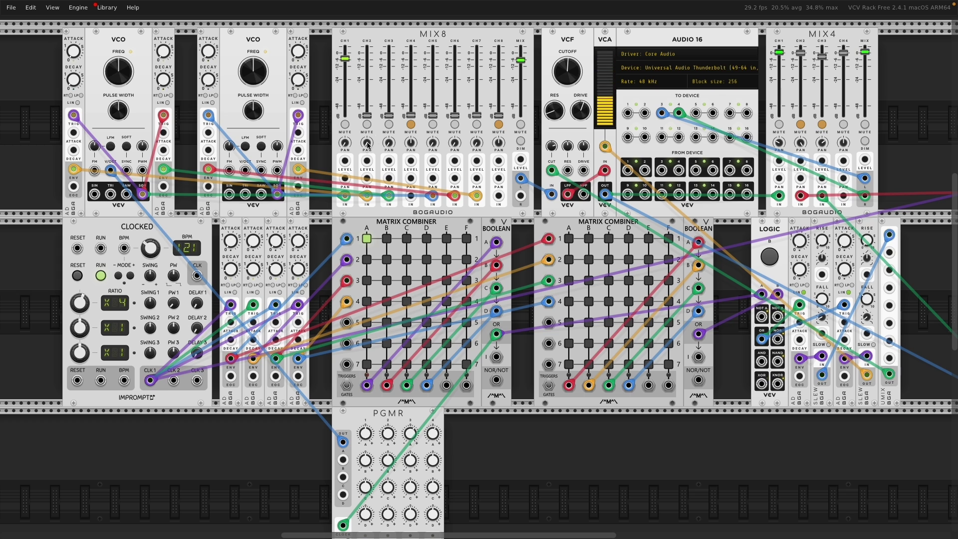
left_click_drag(389, 115, 388, 62)
left_click_drag(373, 116, 373, 70)
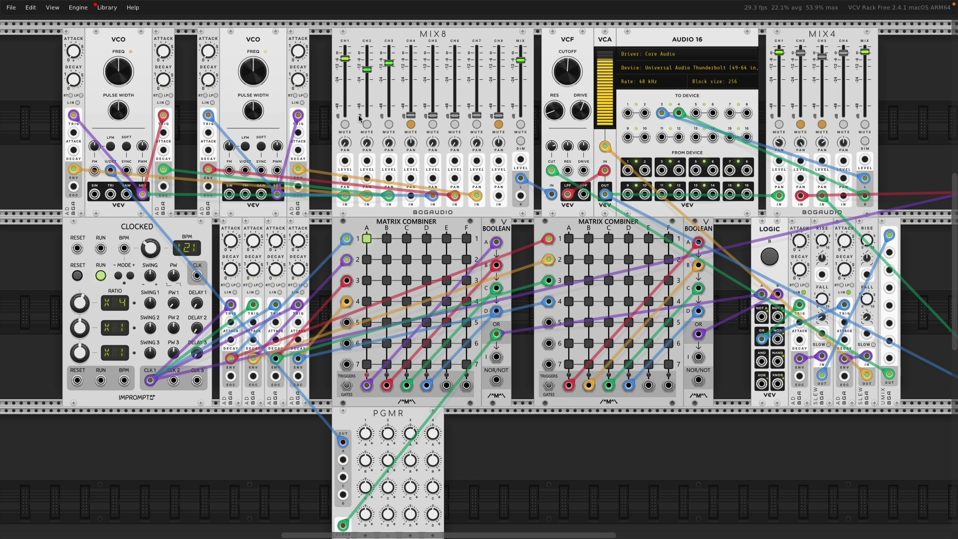
left_click(100, 276)
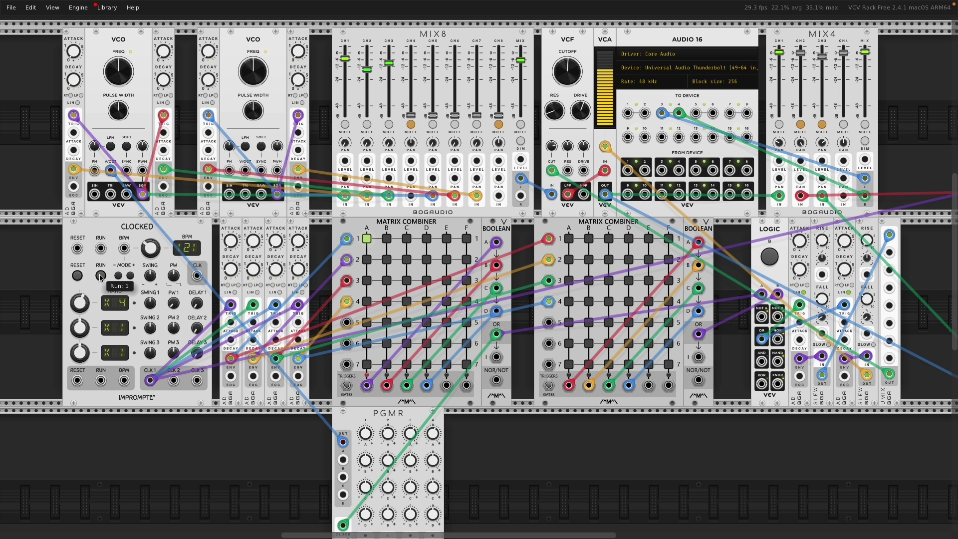
Add a VCV QNT quantizer beside the PGMR and route the Sequence A output through it to the first VCO's V/OCT input.
right_click(201, 450)
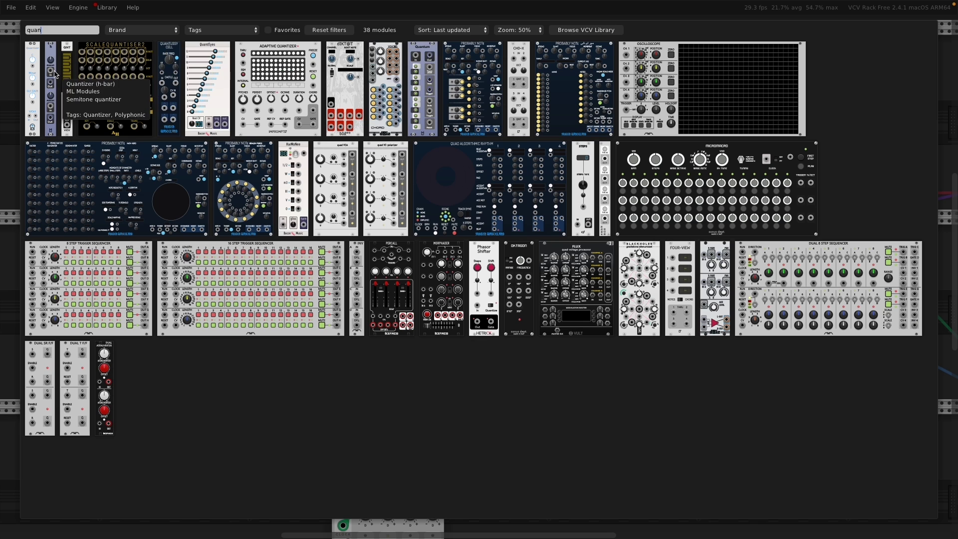
left_click(53, 55)
left_click_drag(208, 417, 447, 437)
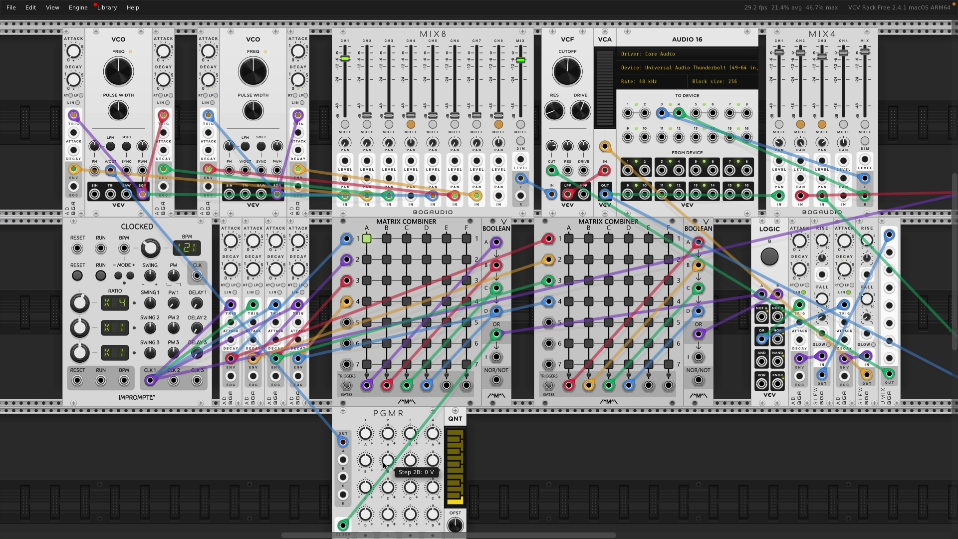
left_click_drag(343, 442, 342, 376)
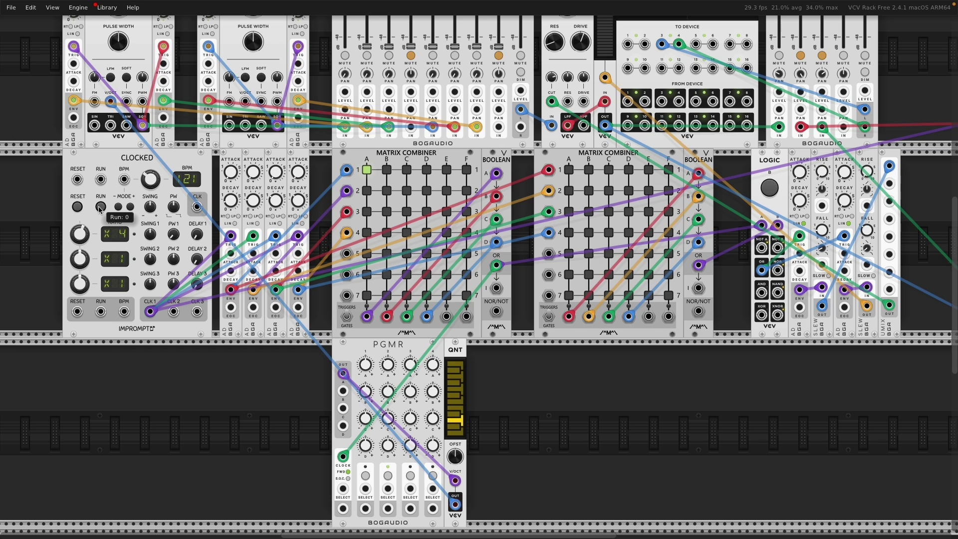
Start the clock and tune the PGMR's Step 4A voltage while the sequence plays.
left_click(100, 207)
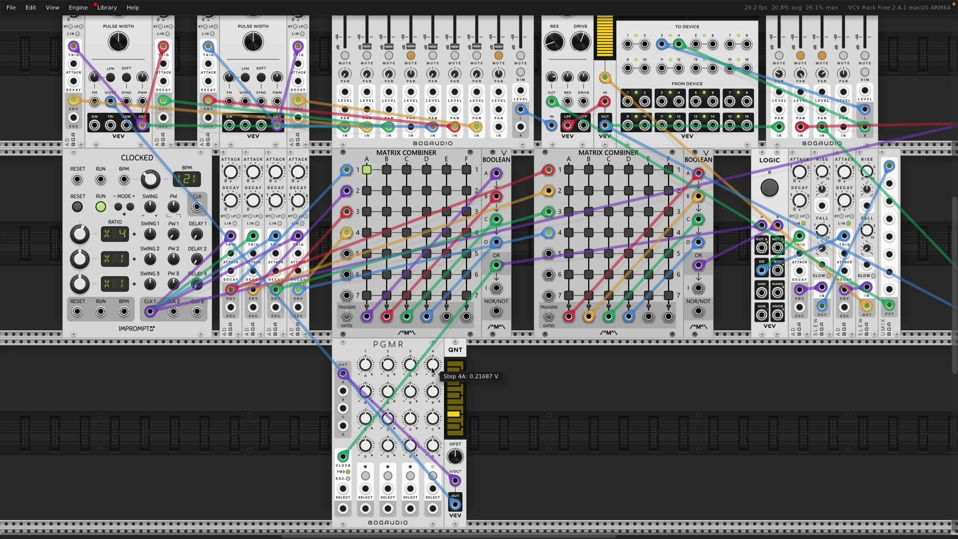
left_click_drag(432, 366, 436, 395)
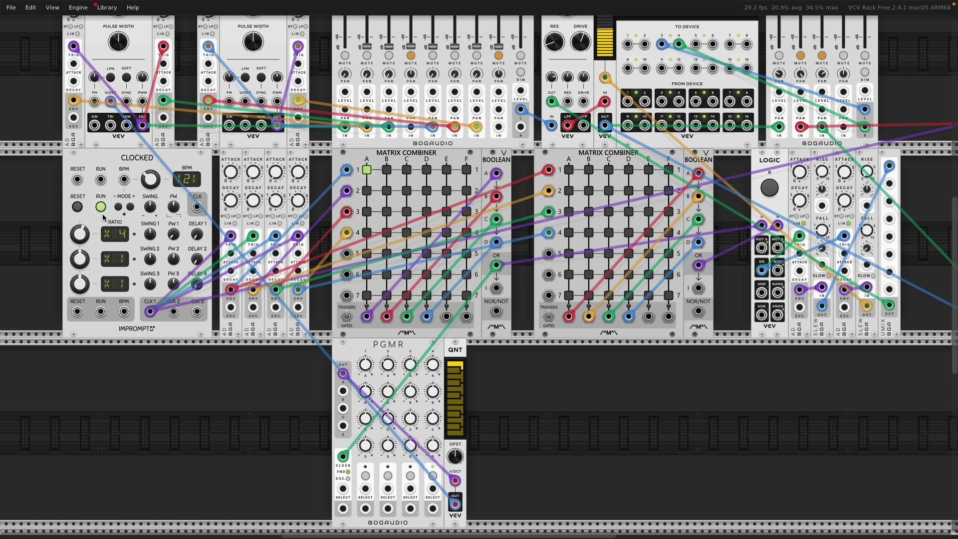
Add a VCV 8VERT attenuverter between the PGMR and the QNT.
double_click(218, 380)
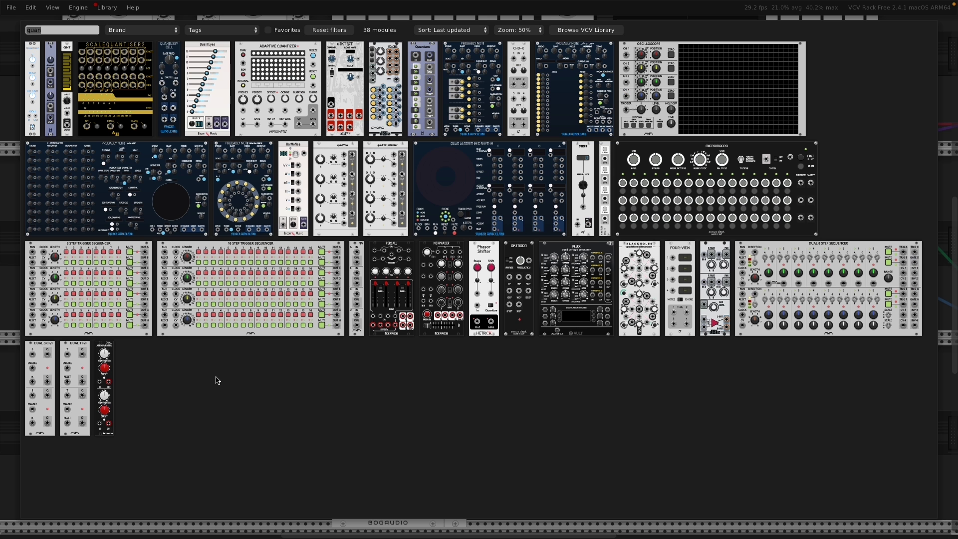
type("atte")
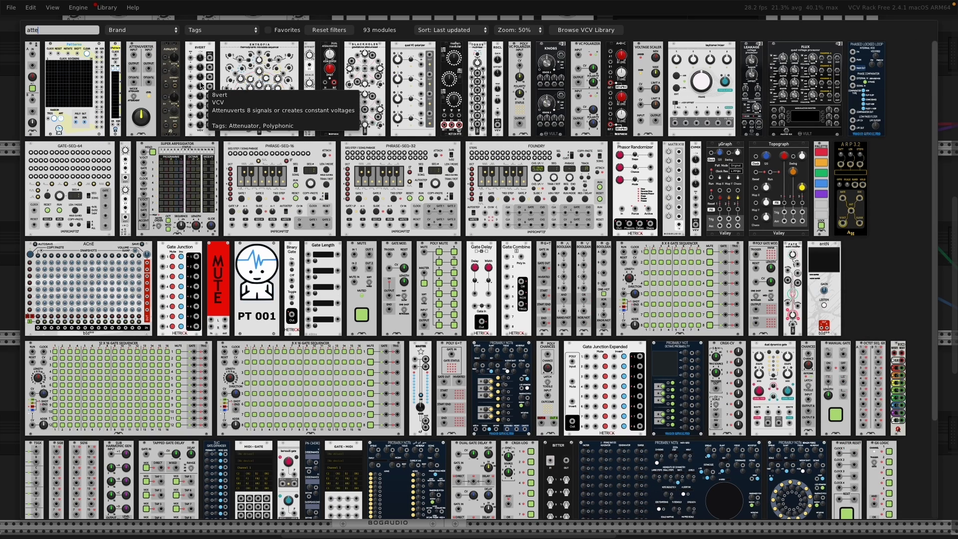
left_click_drag(202, 85, 463, 370)
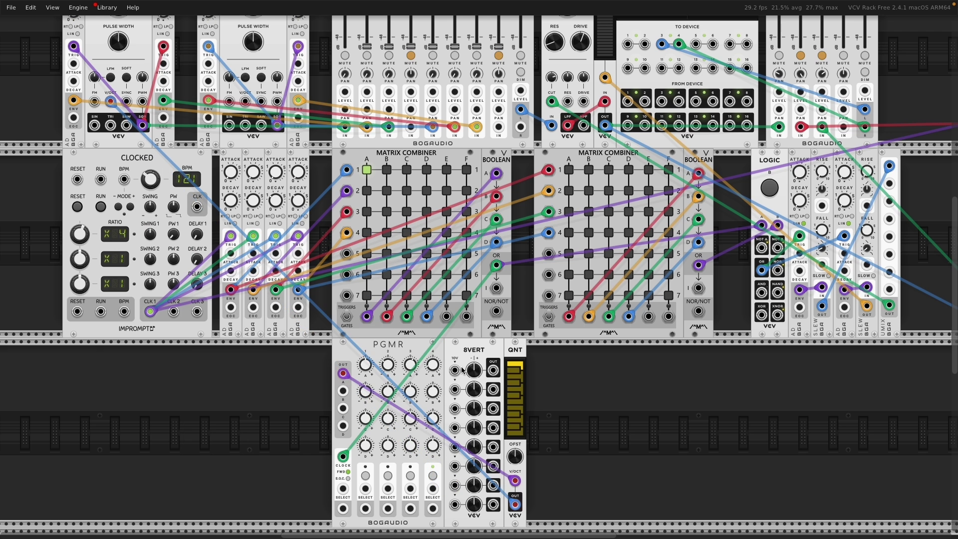
Find Count Modula's SW3 three-input switch in the module library and place it between the 8VERT and the QNT.
right_click(227, 397)
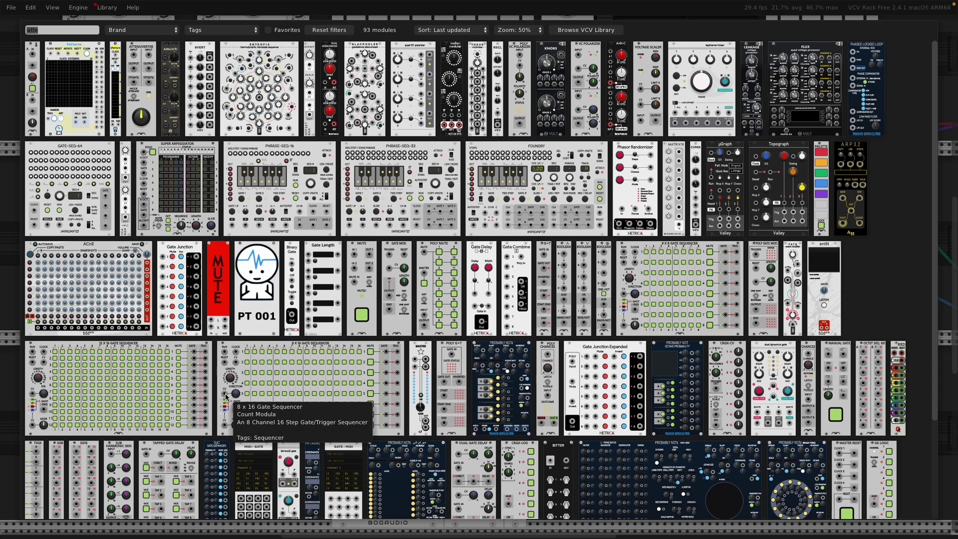
type("switch")
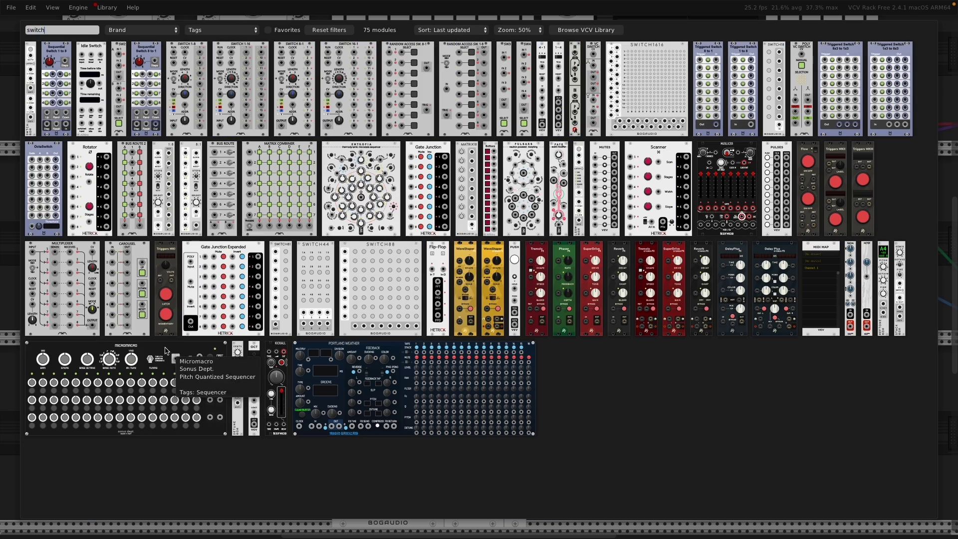
left_click(160, 31)
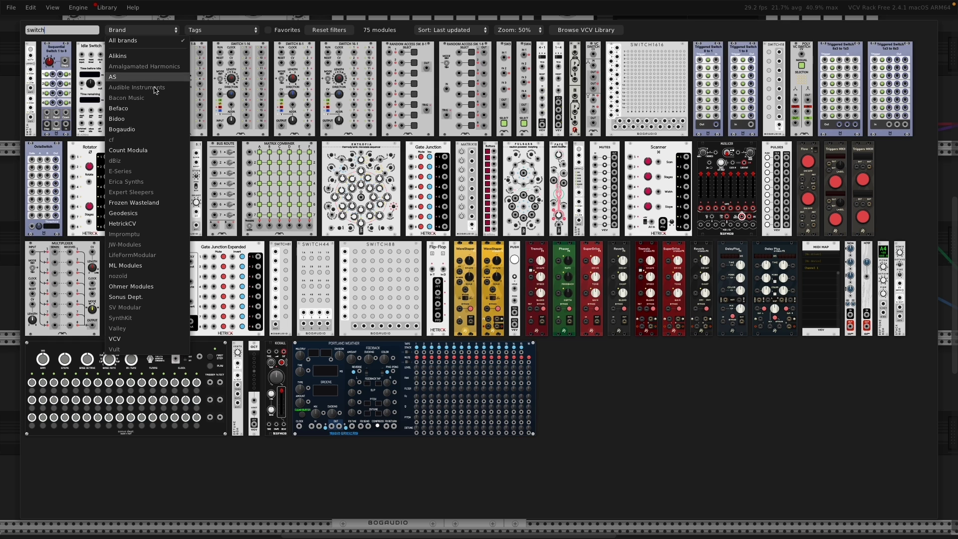
left_click(155, 150)
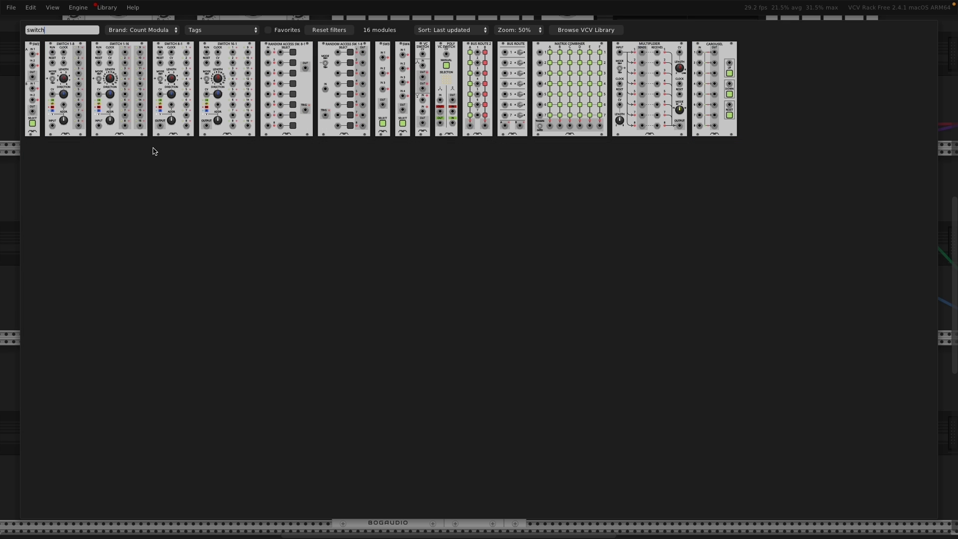
left_click(379, 124)
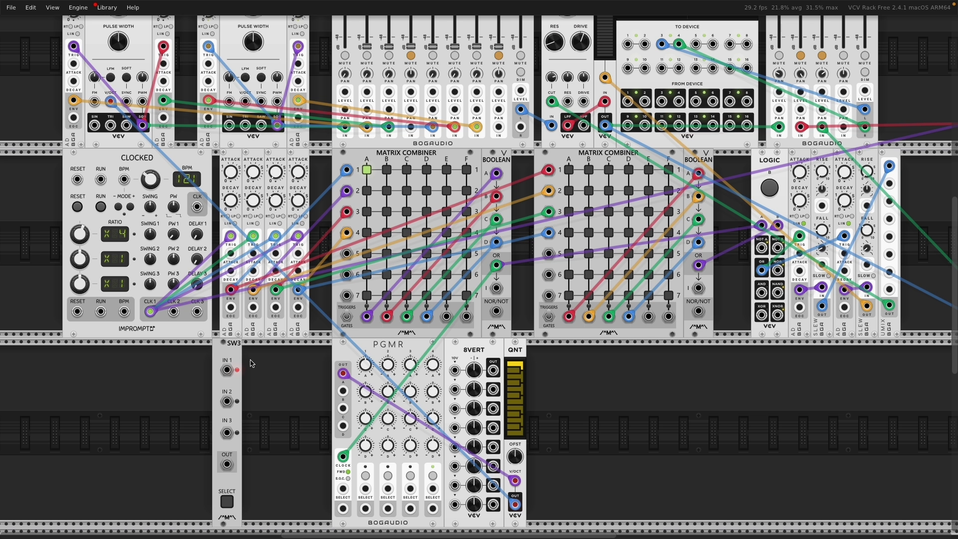
left_click_drag(231, 355, 523, 355)
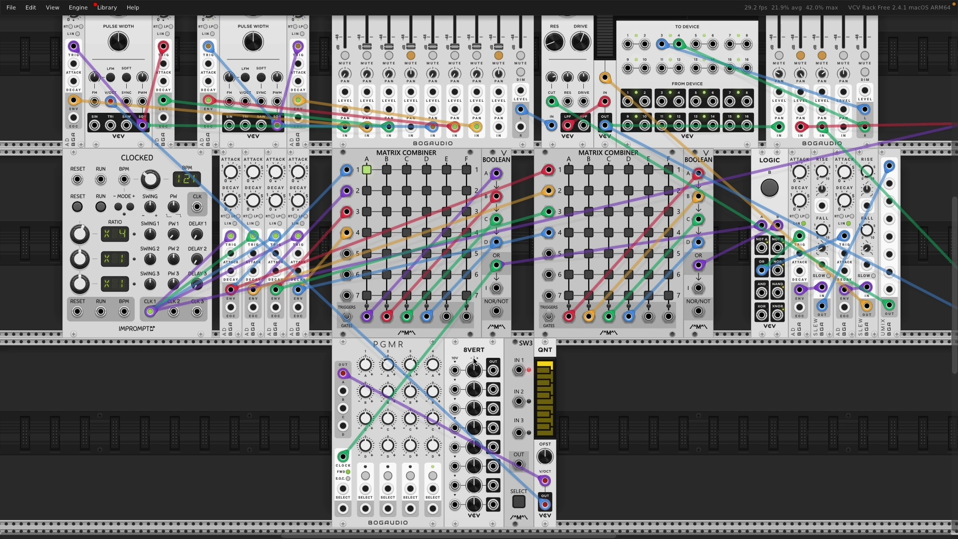
Route PGMR Sequence A through 8VERT rows 1 to 3 into SW3 inputs 1 to 3, and SW3's output to QNT's V/OCT input.
left_click_drag(545, 481, 343, 373)
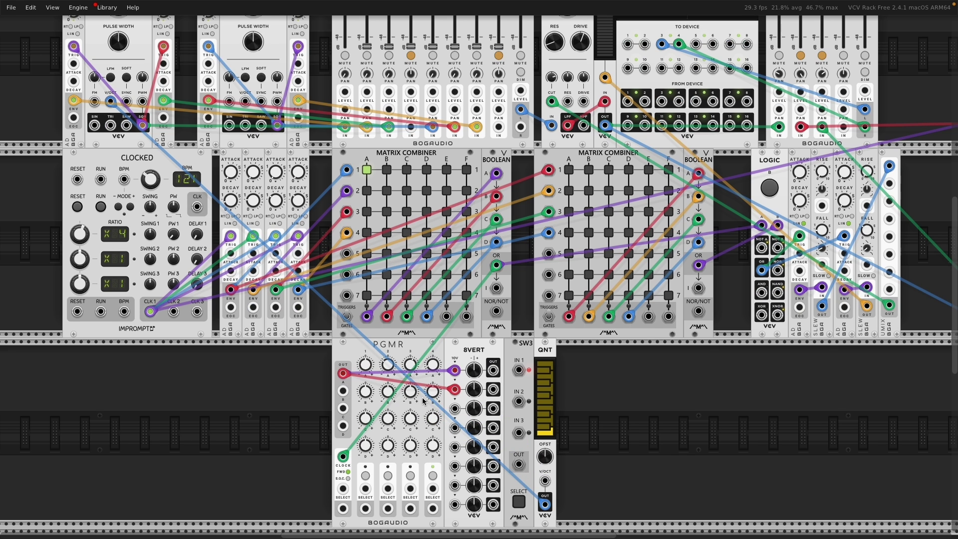
left_click_drag(455, 408, 343, 373)
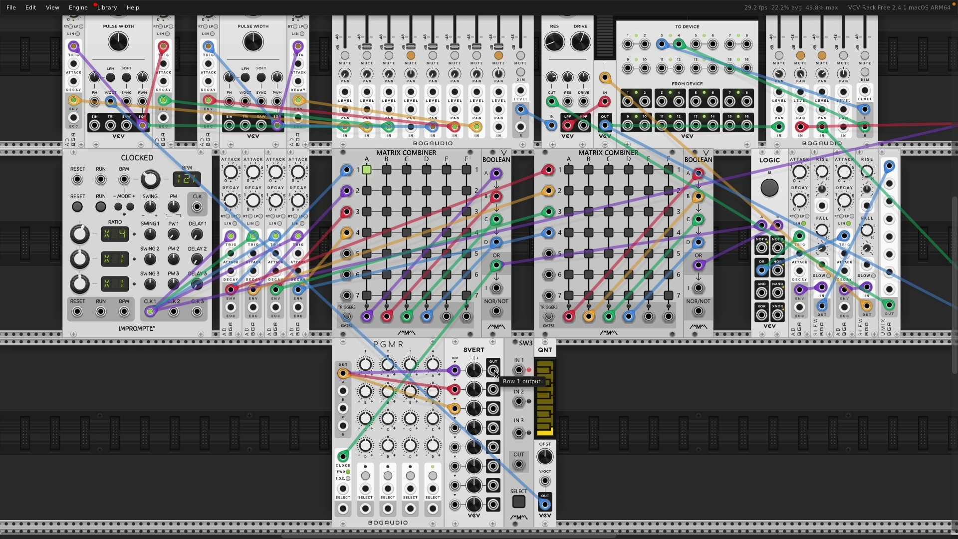
left_click_drag(494, 372, 544, 481)
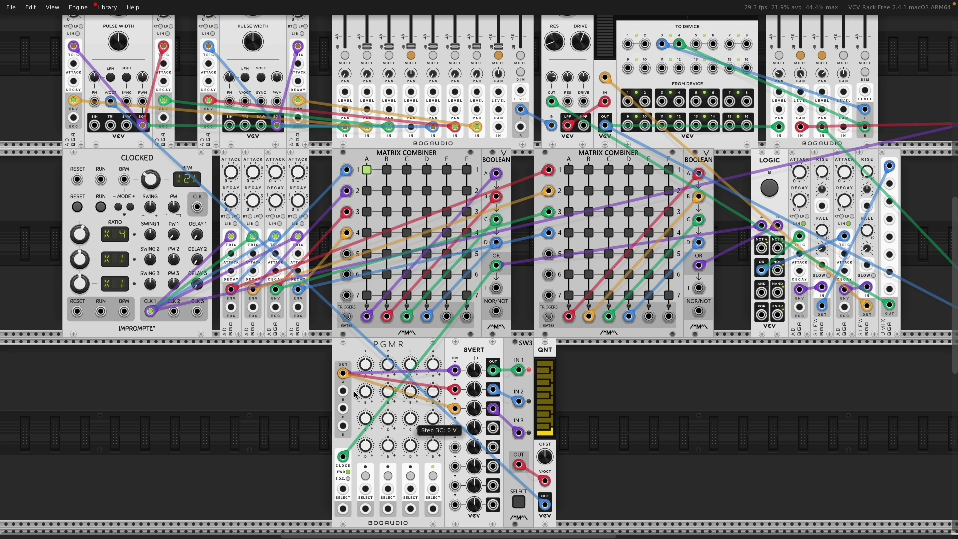
With the clock running, adjust the 8VERT's row 1 gain and set the PGMR's Step 4A to 10 V.
left_click(100, 207)
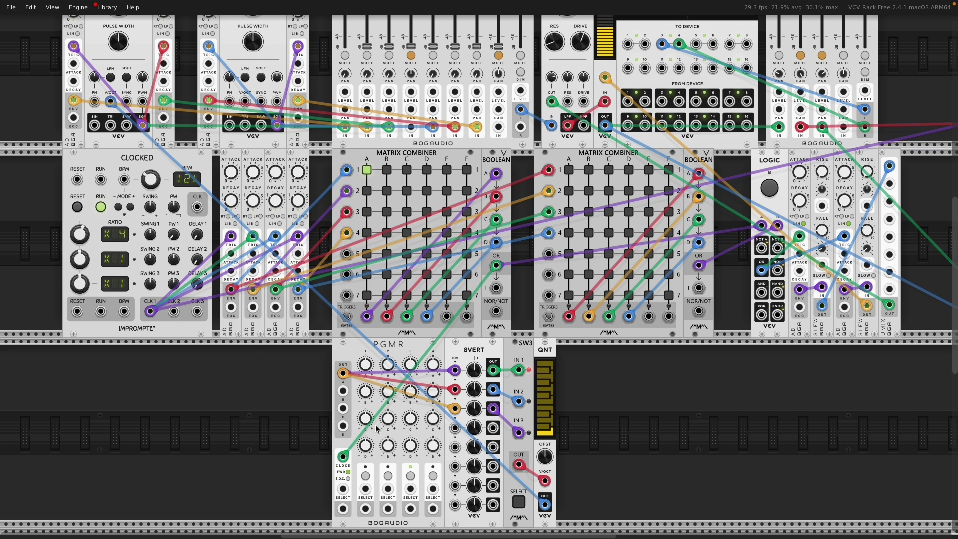
mouse_move(412, 367)
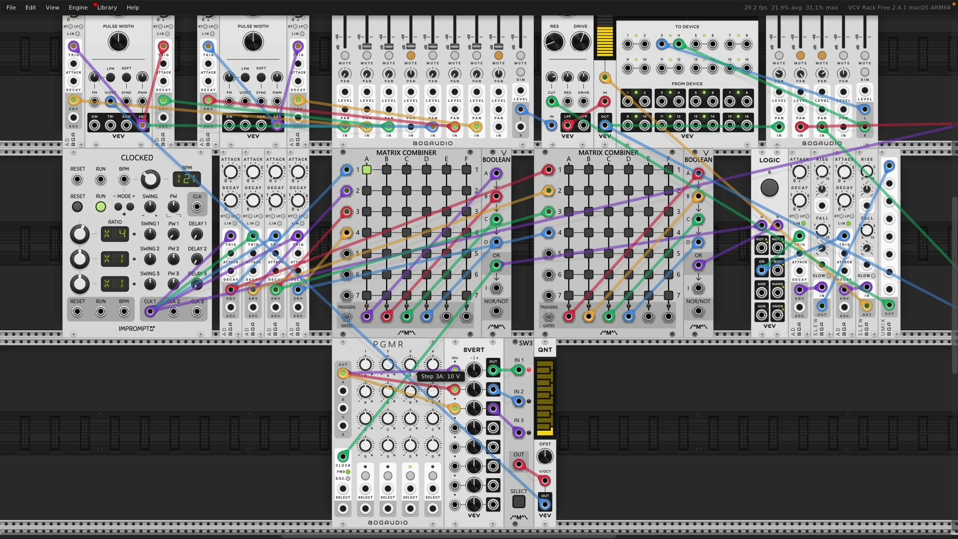
mouse_move(483, 371)
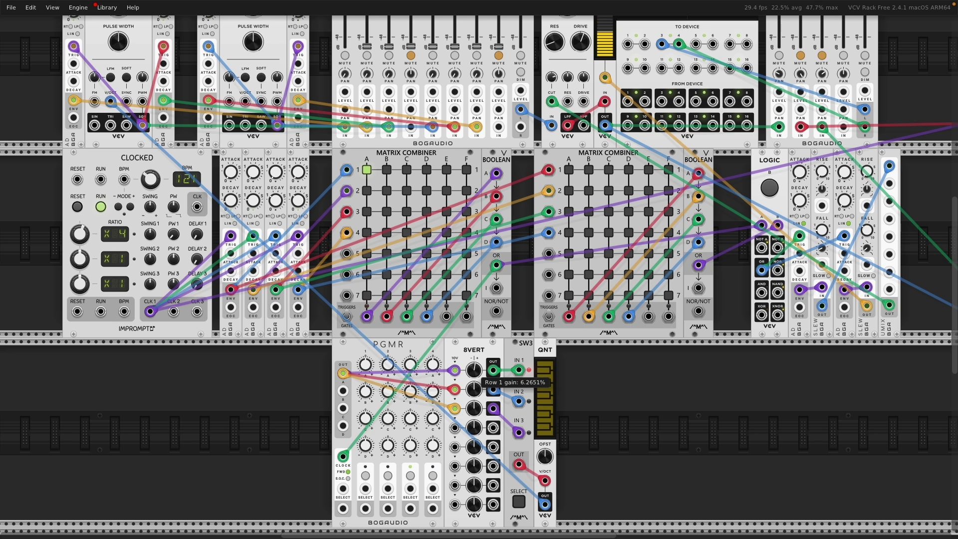
left_click_drag(482, 371, 482, 365)
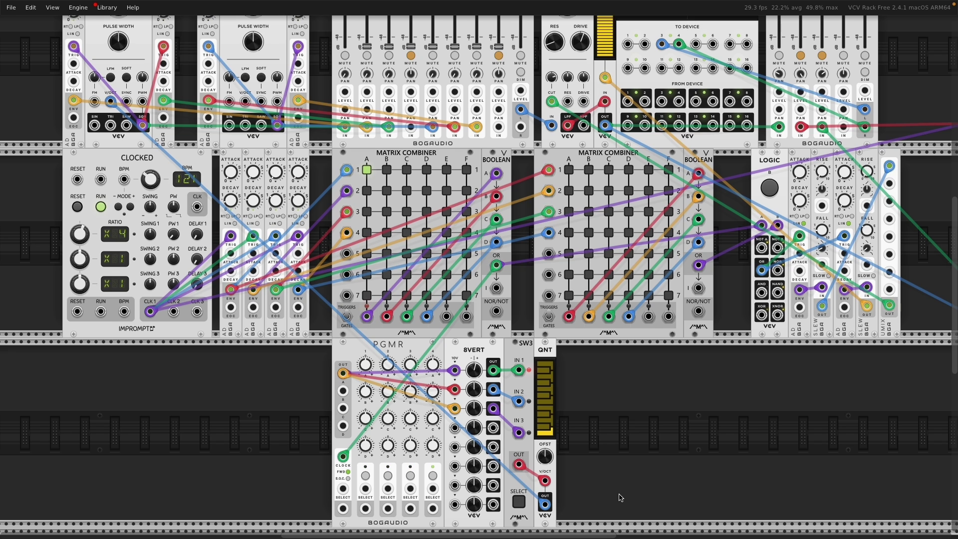
left_click_drag(433, 368, 433, 329)
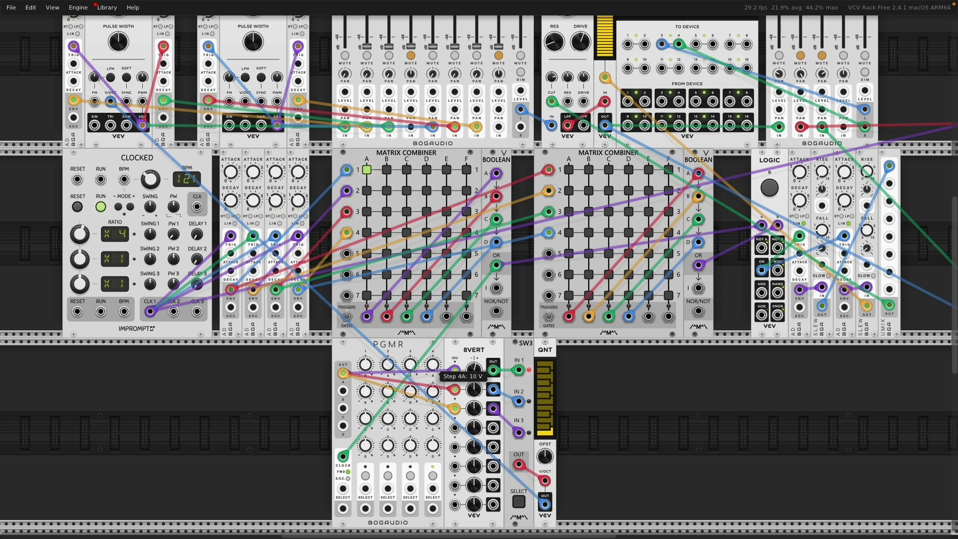
Select SW3's input 2 and adjust the 8VERT's row 2 and row 3 gains, stopping and restarting the clock.
left_click(519, 501)
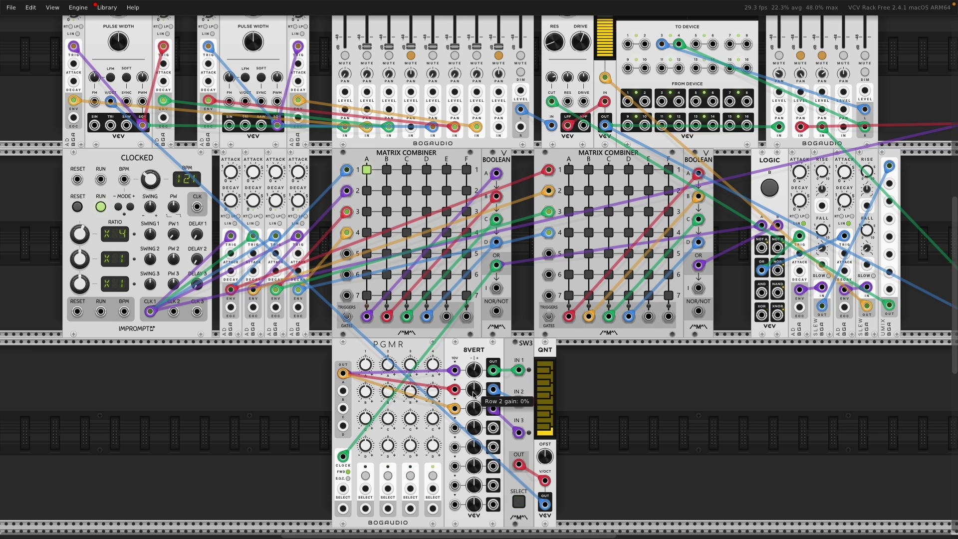
left_click_drag(474, 395, 474, 384)
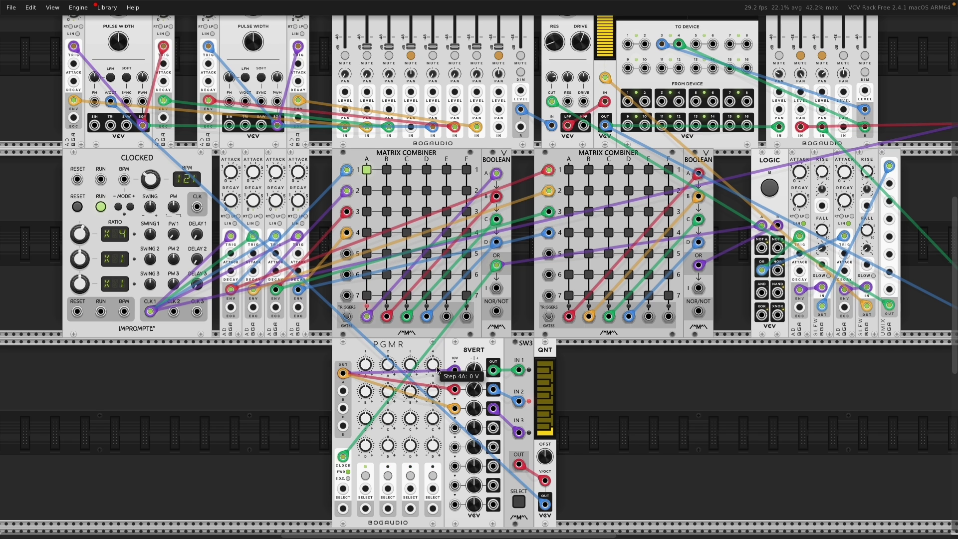
left_click_drag(474, 408, 474, 406)
left_click(102, 208)
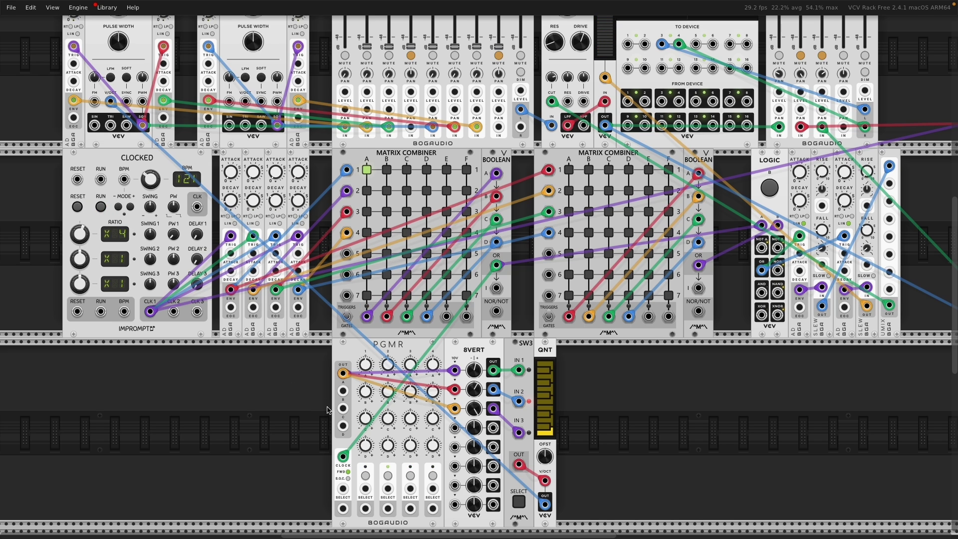
left_click(101, 207)
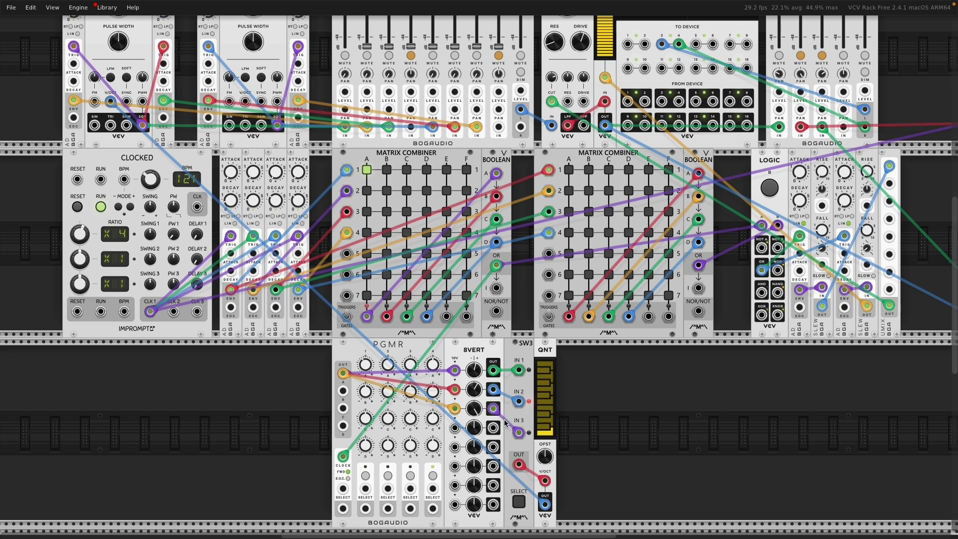
Switch SW3 back to input 1 and set the PGMR's Step 4A to about 4.1 V, cycling SW3's sources to compare them.
left_click(519, 502)
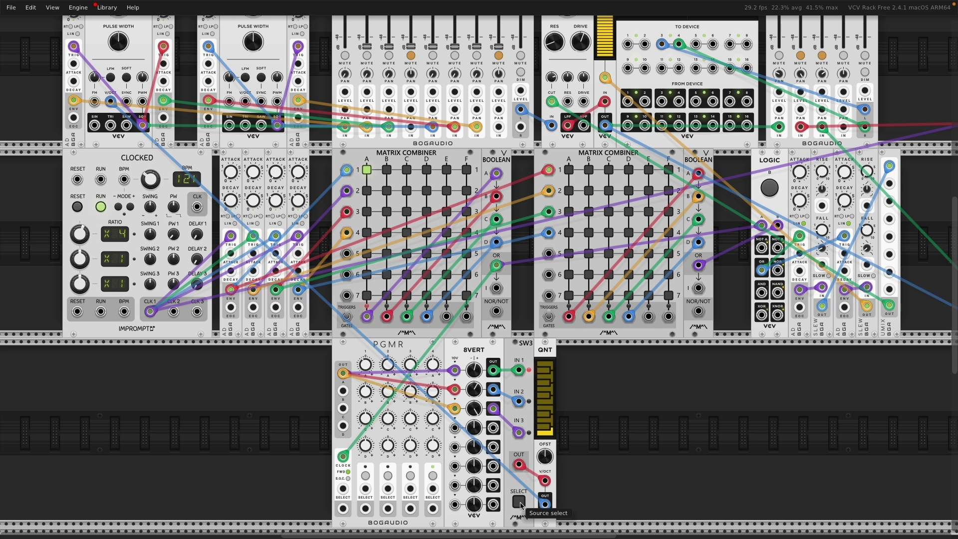
left_click_drag(430, 372, 430, 364)
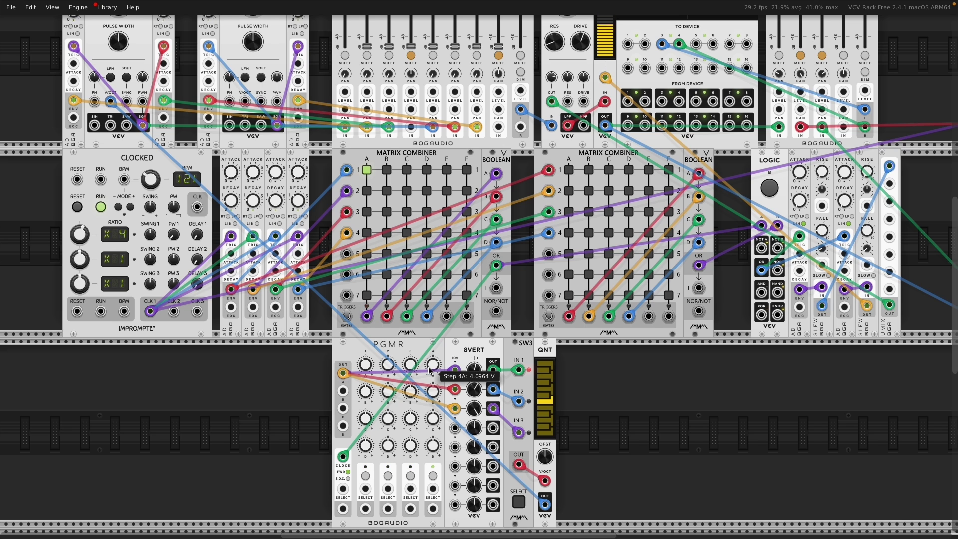
left_click(519, 502)
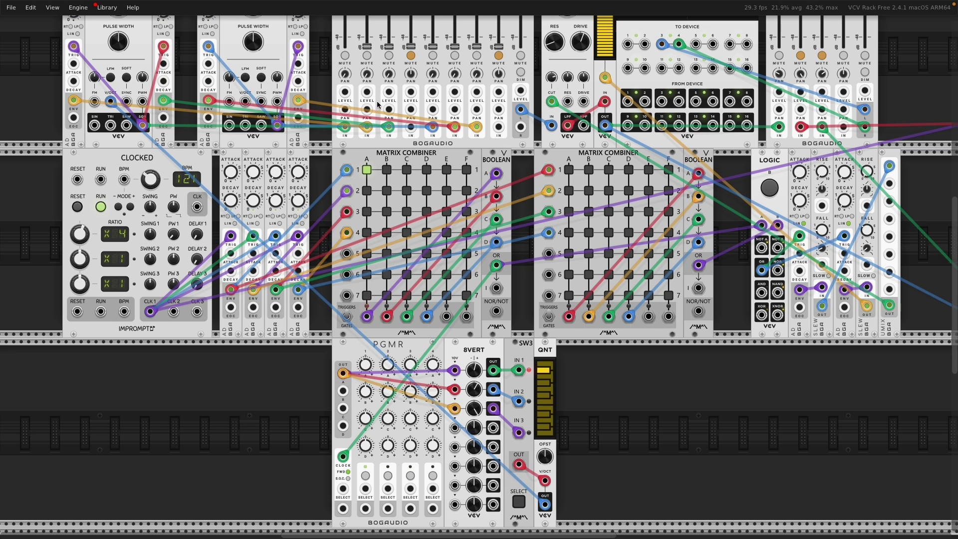
Raise MIX8's channel 3 level to about -12.2 dB and its channel 2 level to about -20.7 dB.
scroll(372, 103, "up", 3)
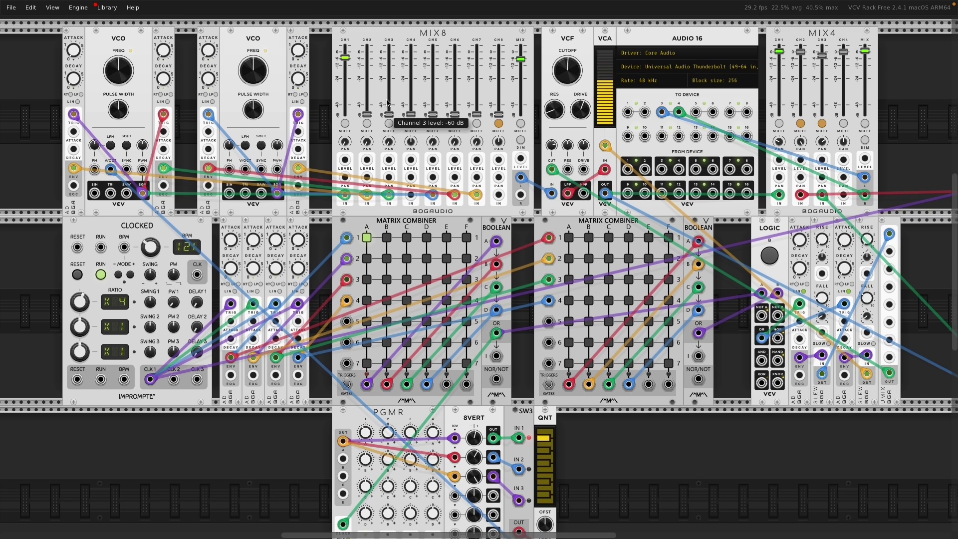
left_click_drag(389, 114, 388, 64)
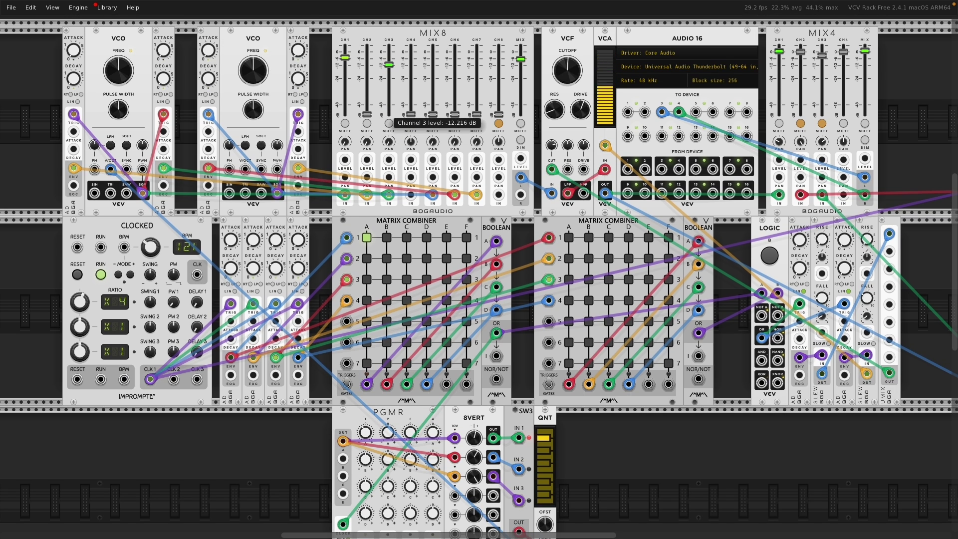
left_click_drag(366, 110, 366, 70)
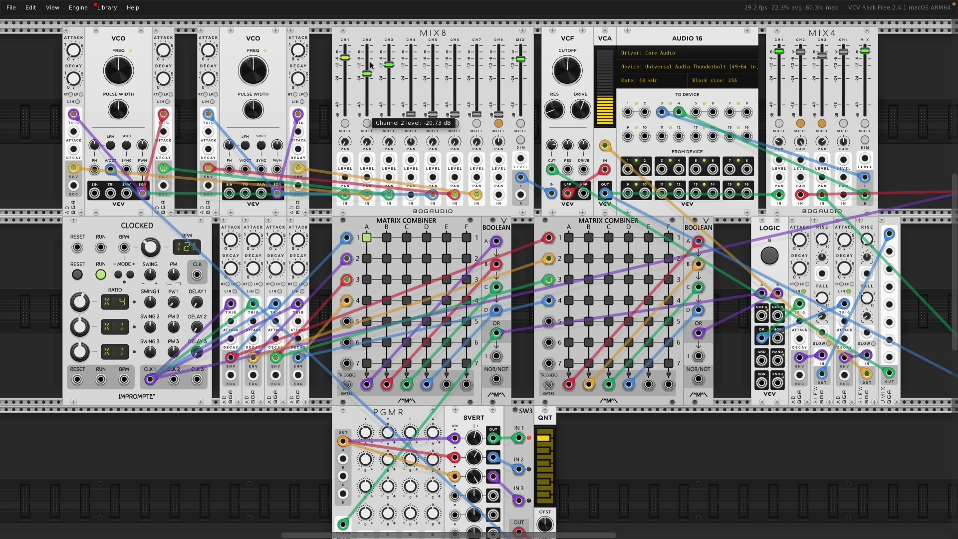
Lower MIX8's channel 1 level, raise its channel 2 level to match, and stop the clock.
left_click_drag(345, 57, 367, 65)
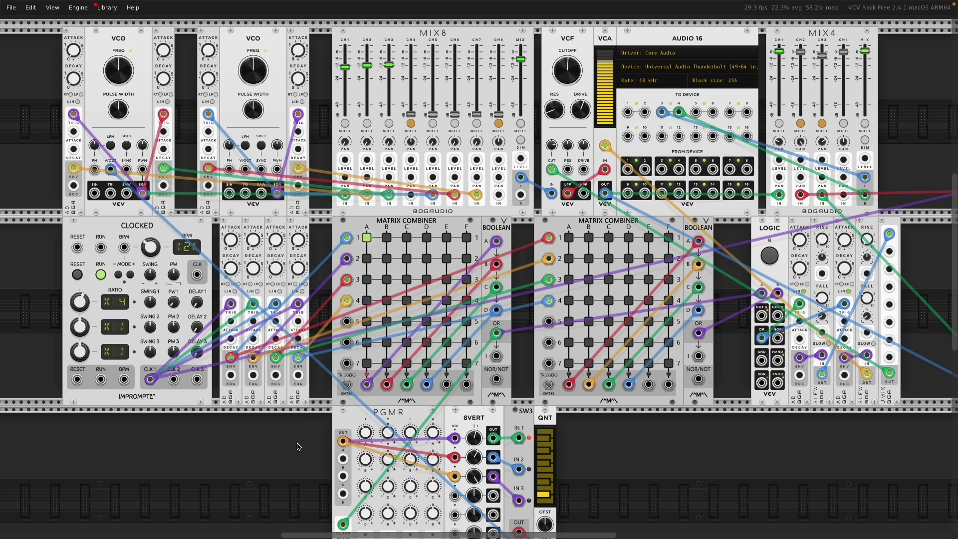
scroll(299, 447, "down", 3)
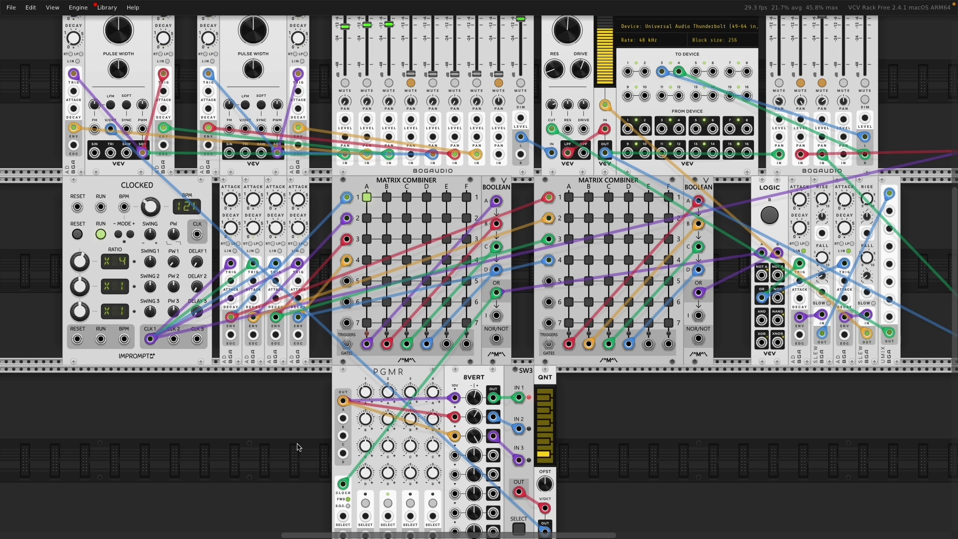
left_click(100, 234)
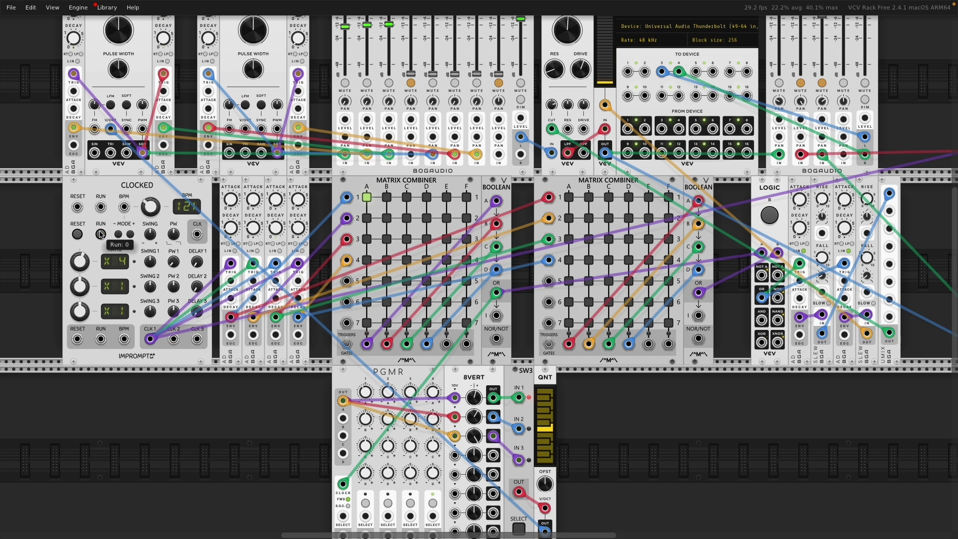
Duplicate the PGMR, 8VERT, SW3 and QNT modules together and place the copies in the same row below the LOGIC module.
left_click_drag(543, 466, 306, 481)
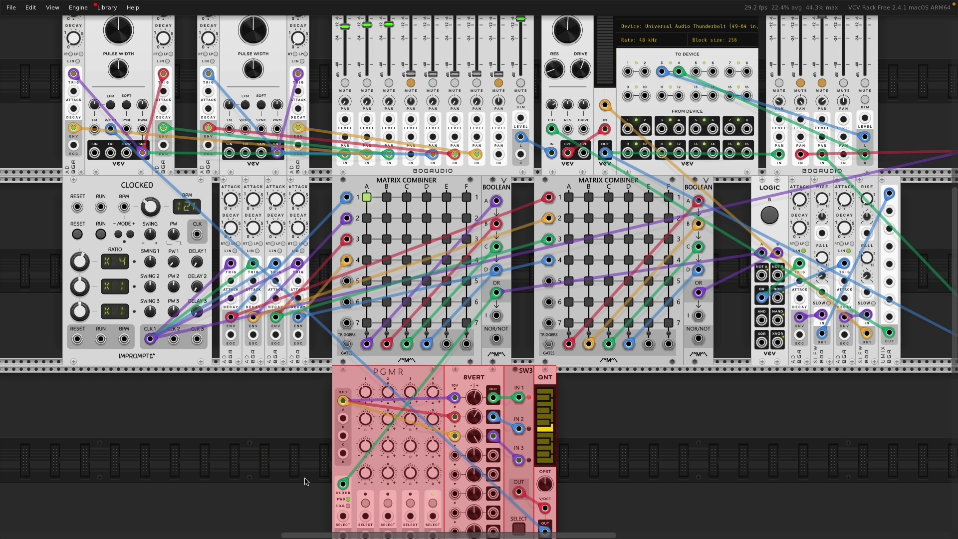
key("super+d")
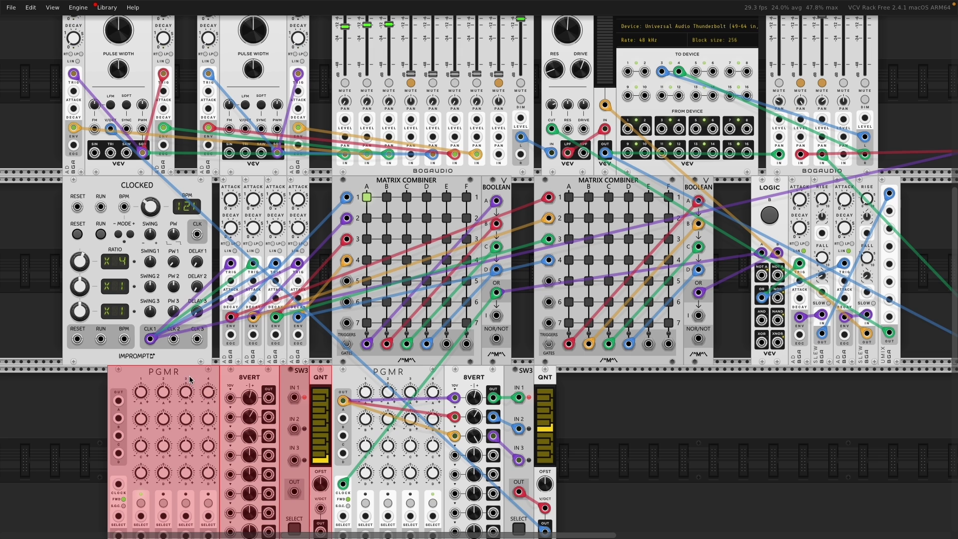
left_click_drag(189, 379, 759, 416)
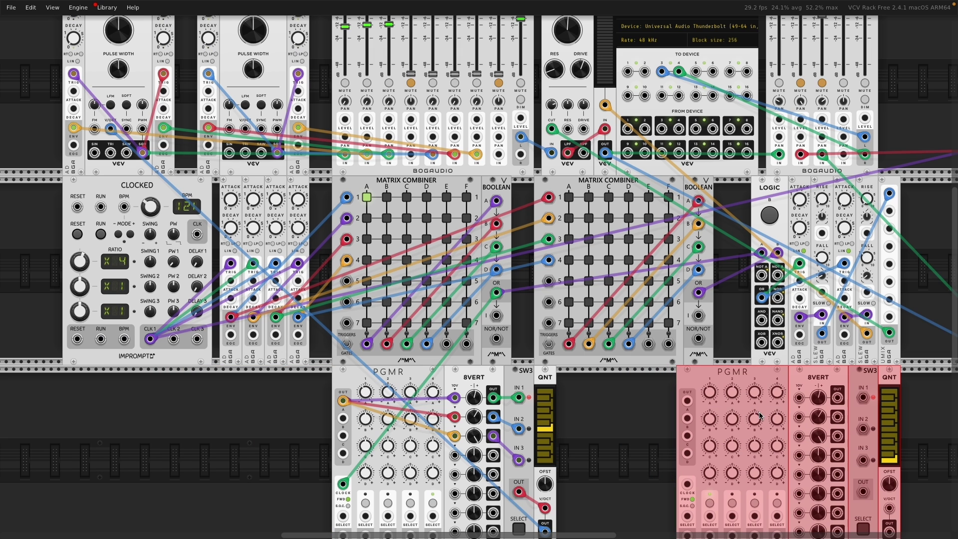
left_click(666, 418)
Patch the copied PGMR through 8VERT rows 1–3, SW3 and QNT to the second VCO's V/OCT, clocked from the second BOOLEAN's OR output.
left_click_drag(687, 400, 800, 416)
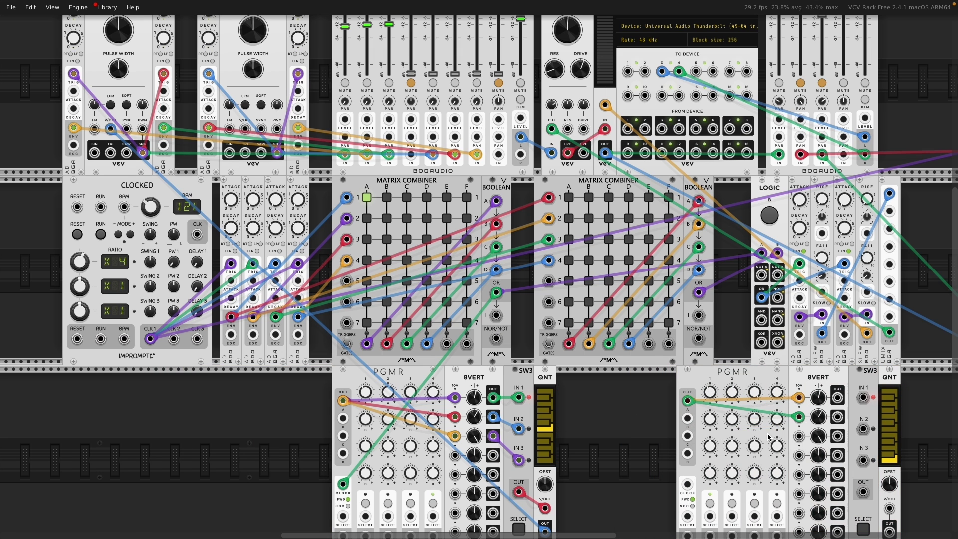
left_click_drag(687, 401, 799, 436)
left_click_drag(838, 398, 863, 397)
left_click_drag(838, 416, 863, 460)
left_click_drag(687, 484, 699, 338)
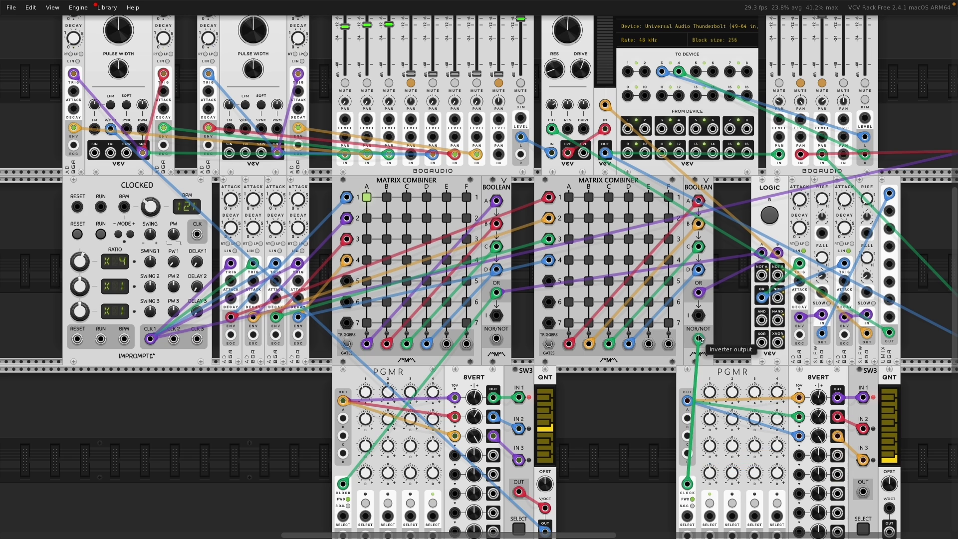
left_click_drag(863, 492, 374, 238)
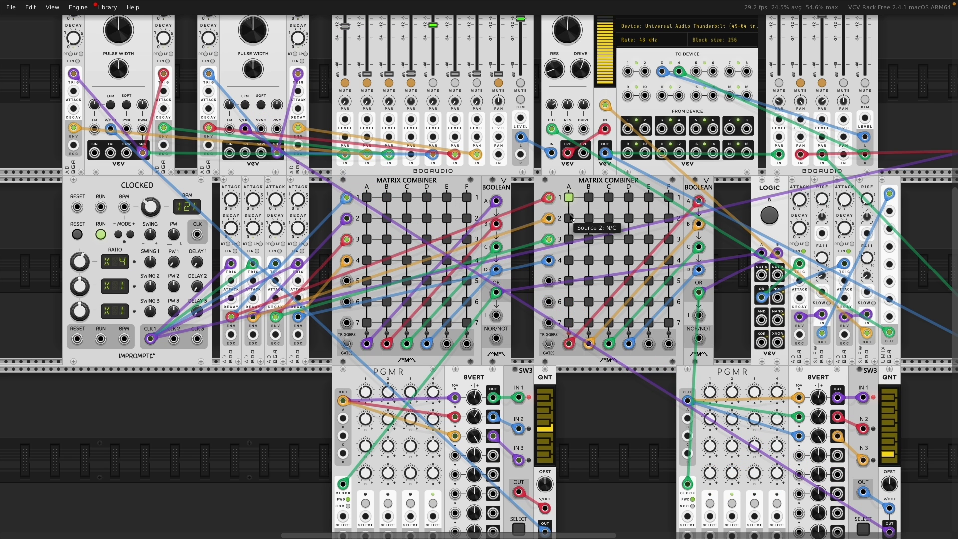
Combine source 2 with B on the first Matrix Combiner and unmute MIX8's channels 1, 2 and 3.
left_click(387, 219)
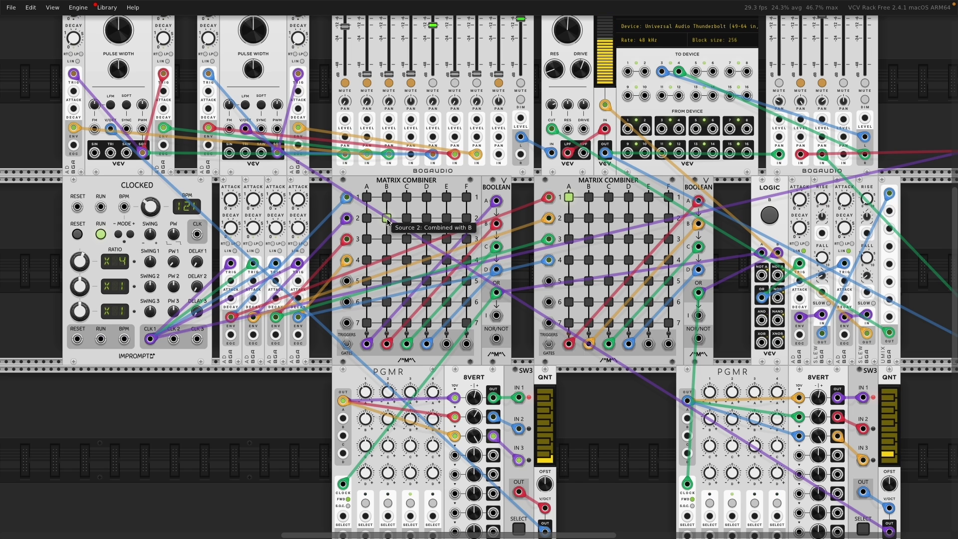
left_click(345, 83)
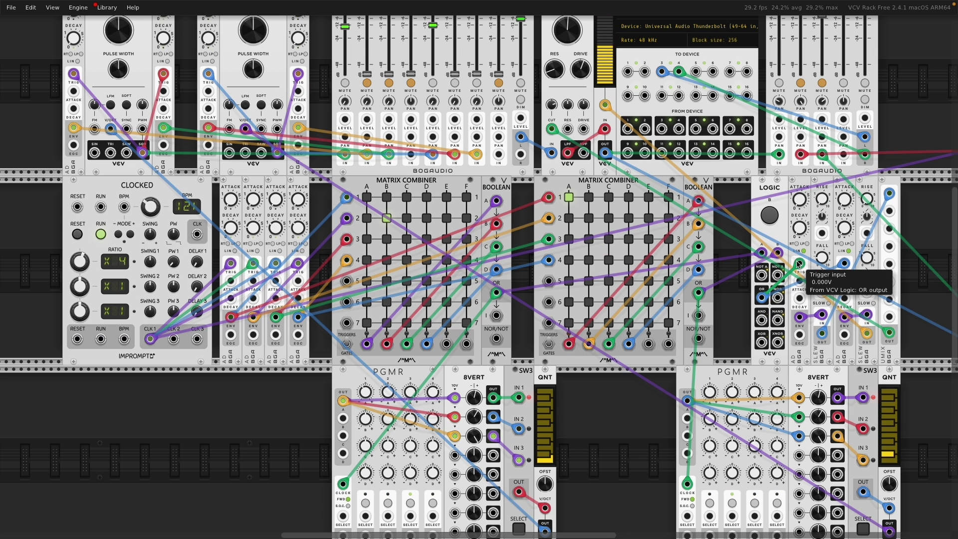
left_click(389, 82)
left_click(367, 83)
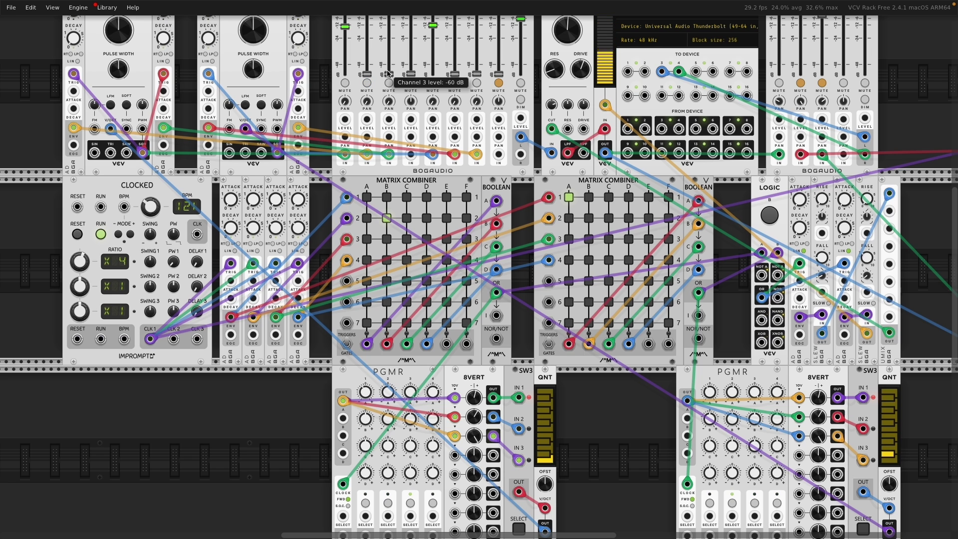
Bring up the levels of MIX8's channels 3, 7, 6 and 2 to blend in the remaining voices.
left_click_drag(389, 74, 389, 31)
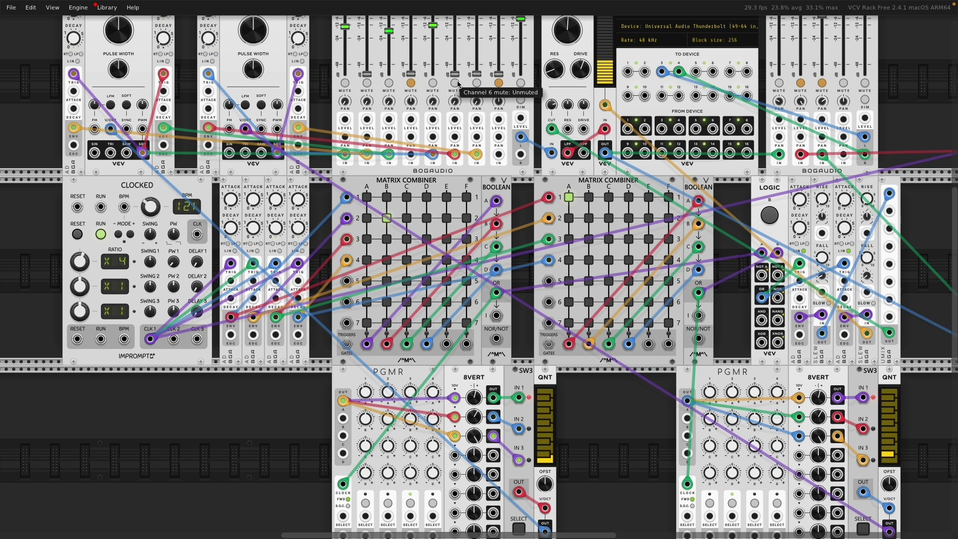
left_click_drag(476, 74, 476, 26)
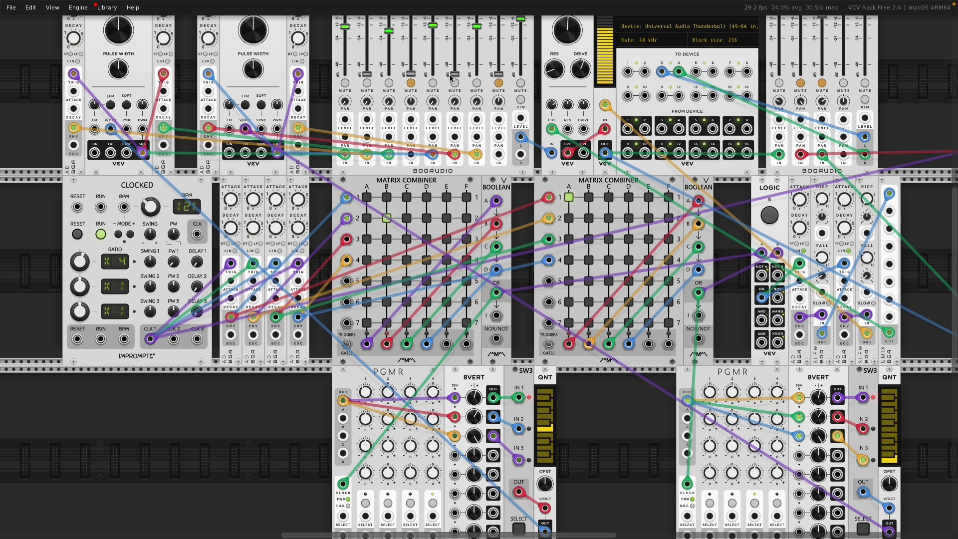
mouse_move(454, 76)
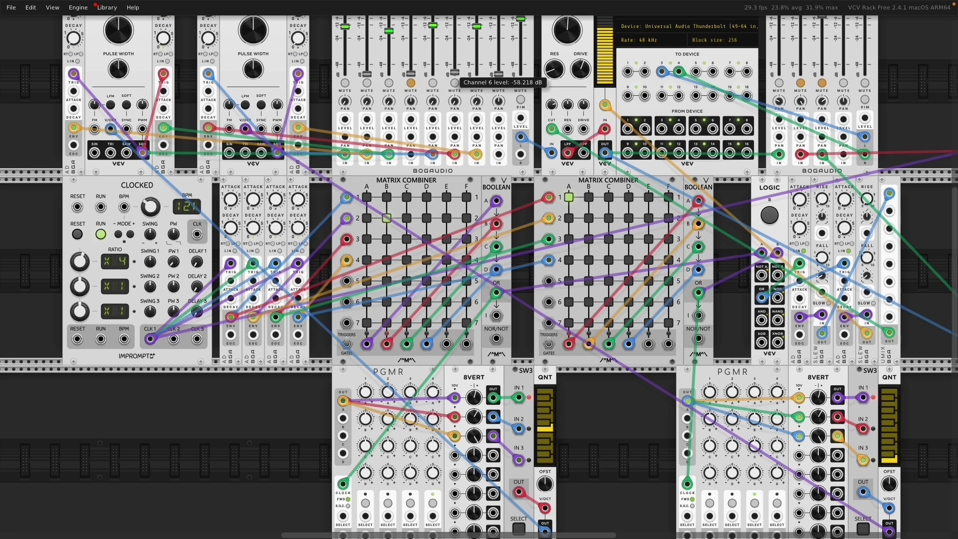
left_click_drag(455, 76, 433, 32)
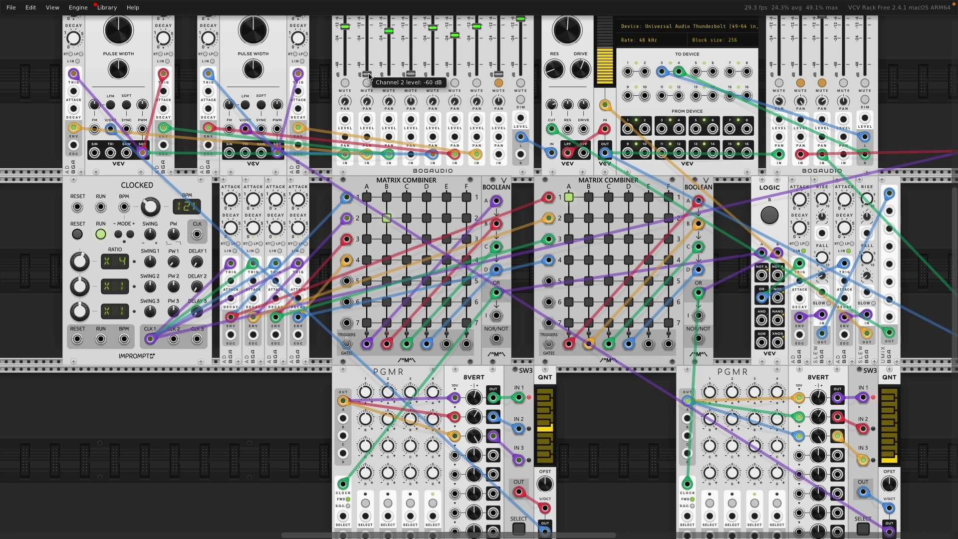
left_click_drag(367, 73, 367, 38)
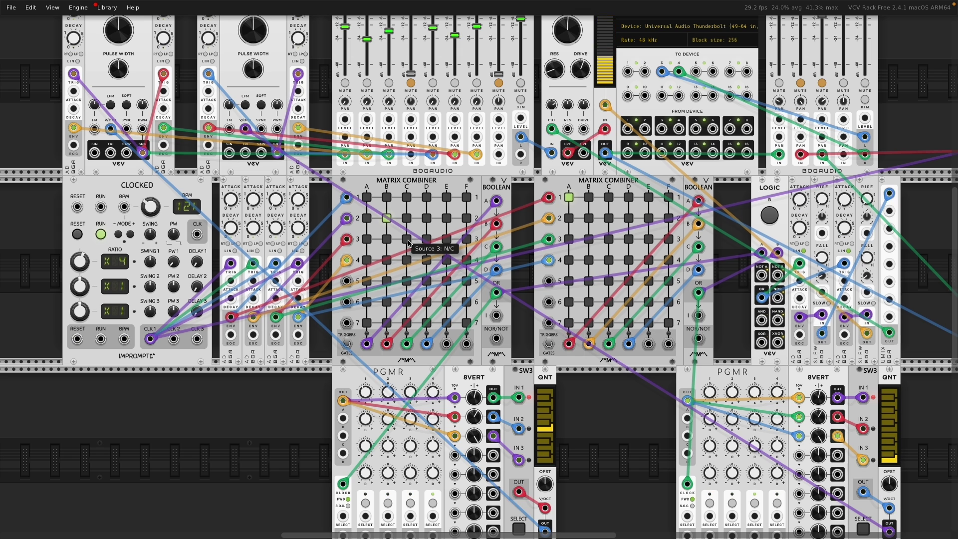
On the first Matrix Combiner, replace the source 2–B combination with source 3–C, and set the VCF's cutoff CV to about 65%.
left_click(407, 241)
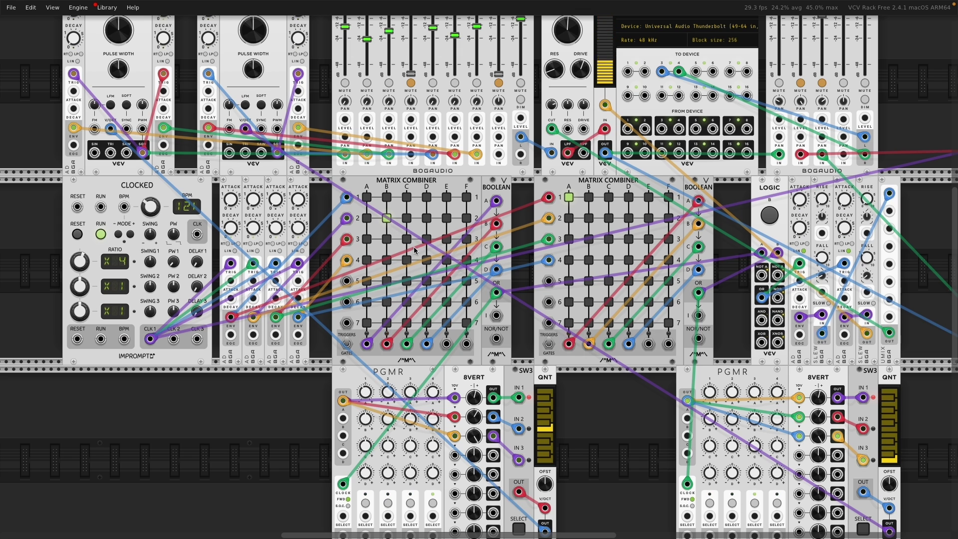
left_click(386, 219)
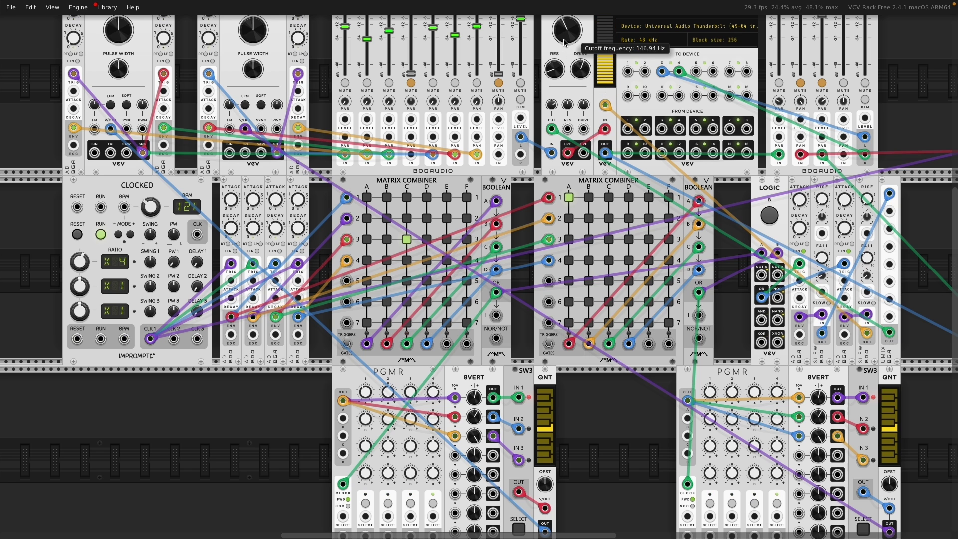
mouse_move(552, 105)
left_click_drag(553, 106, 552, 104)
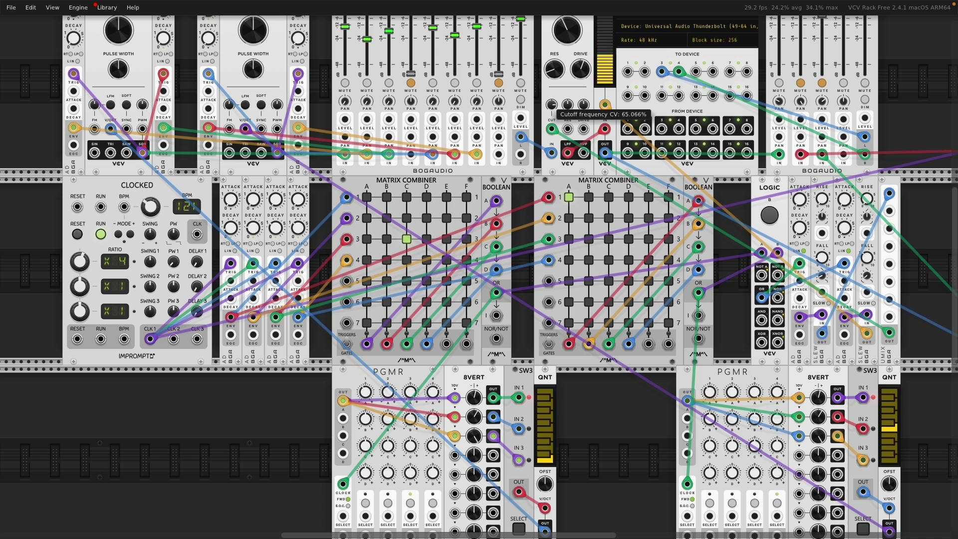
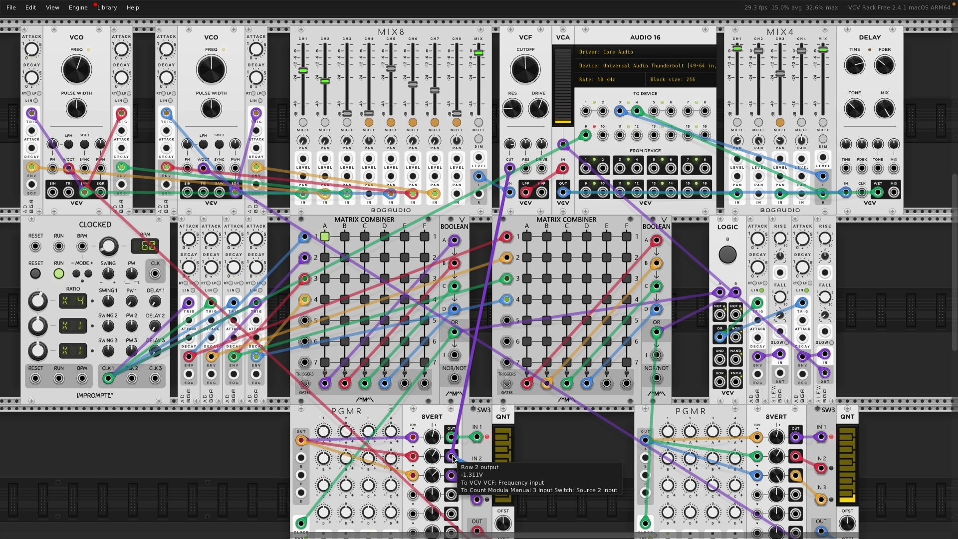
Move the VCF's cutoff cable to the first 8VERT's row 3 output and add three UMIX modules beside the slew limiters.
left_click_drag(454, 459, 452, 476)
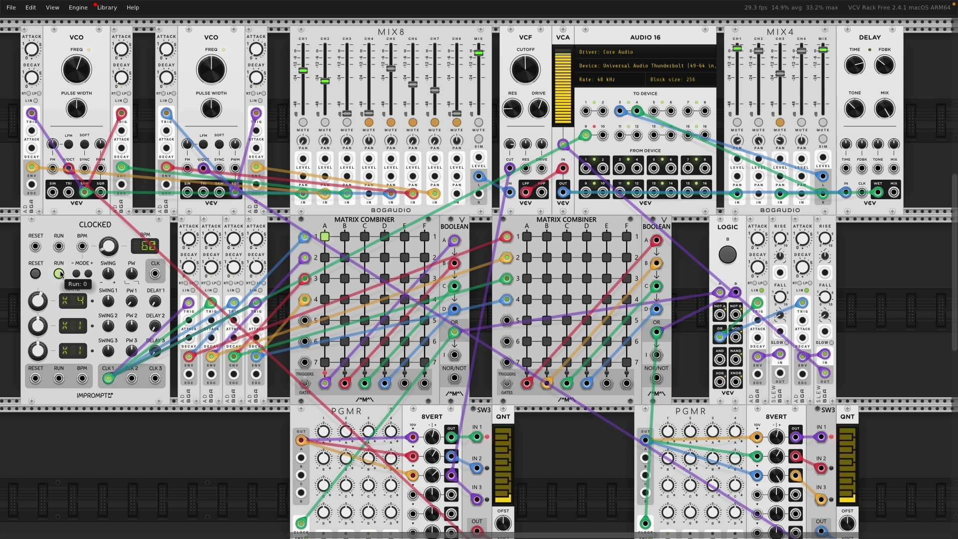
right_click(195, 459)
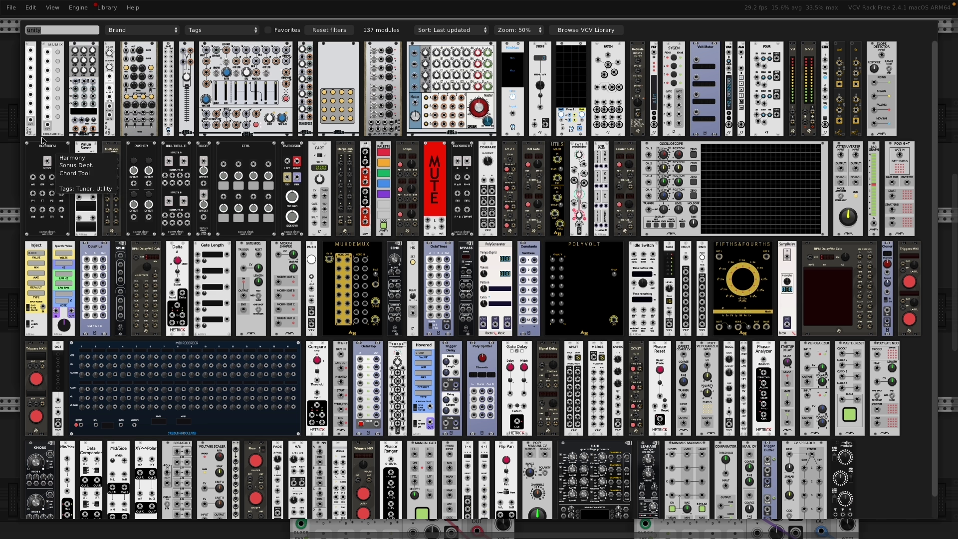
left_click_drag(35, 104, 855, 341)
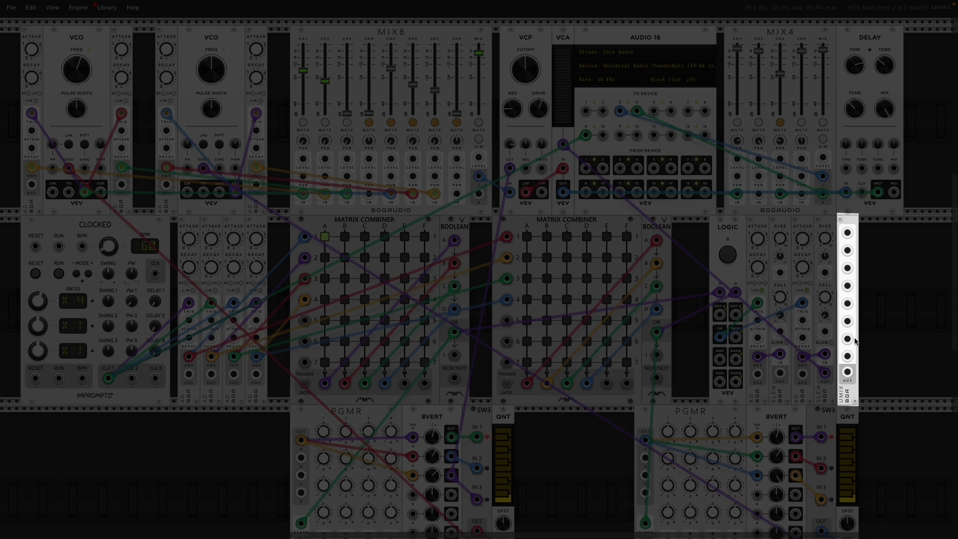
left_click(855, 399)
key("ctrl+d")
key("ctrl+d")
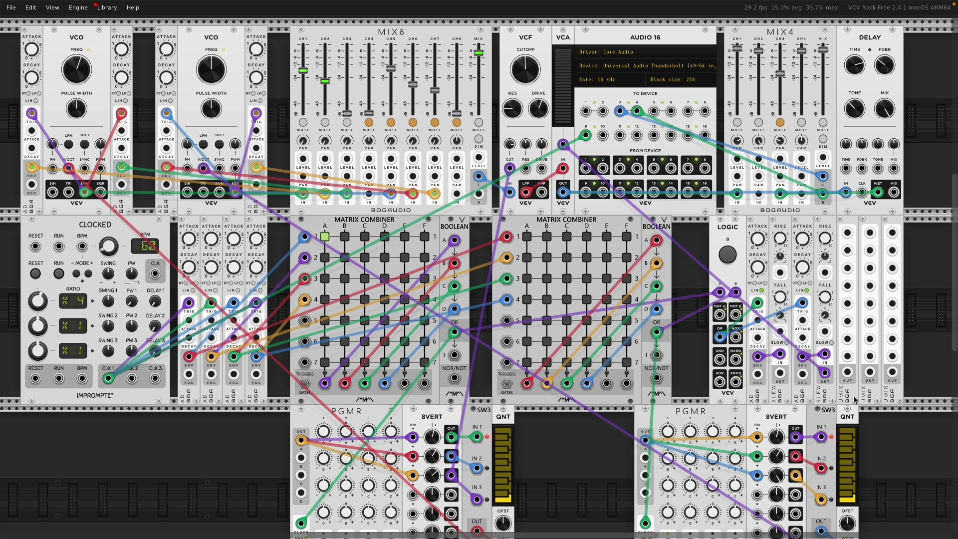
Feed the VCF's cutoff input from the first UMIX's output, mixing the first slew limiter's output with the first PGMR's output.
left_click_drag(452, 475, 846, 372)
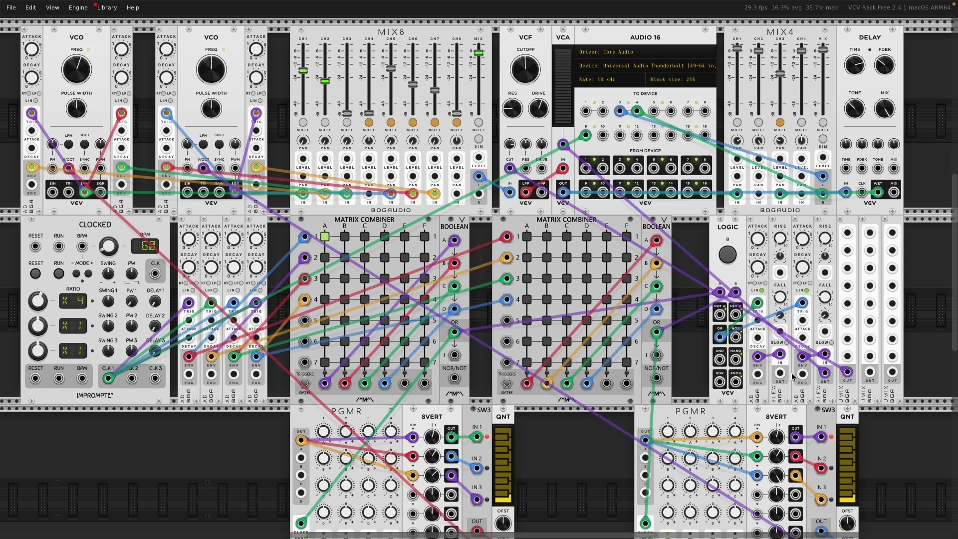
left_click_drag(781, 376, 301, 440)
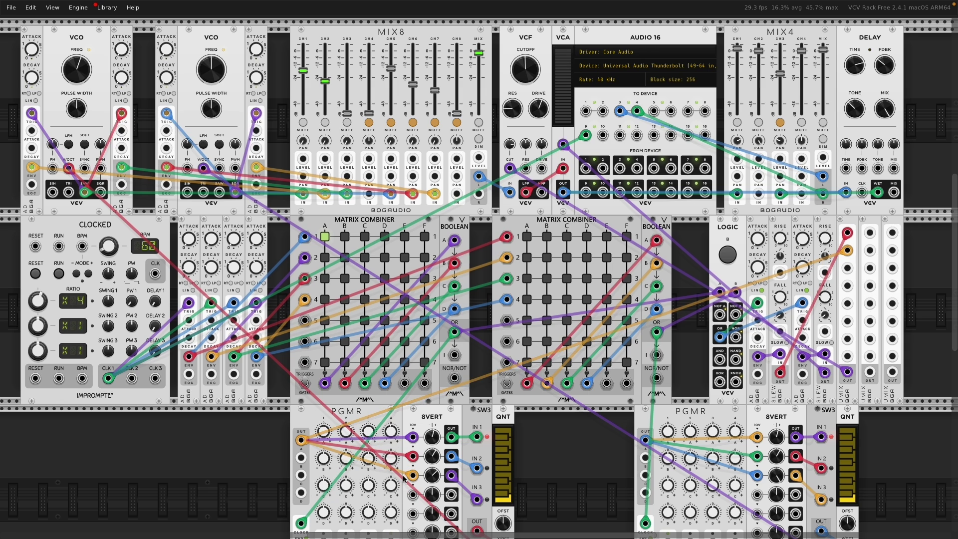
Lock the module positions and set the cable opacity to 0%.
left_click(61, 7)
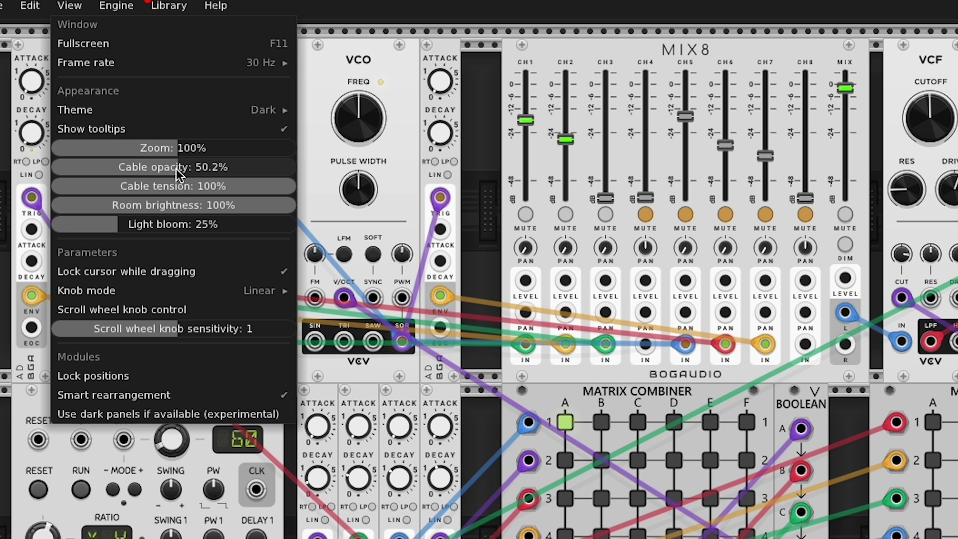
left_click(144, 376)
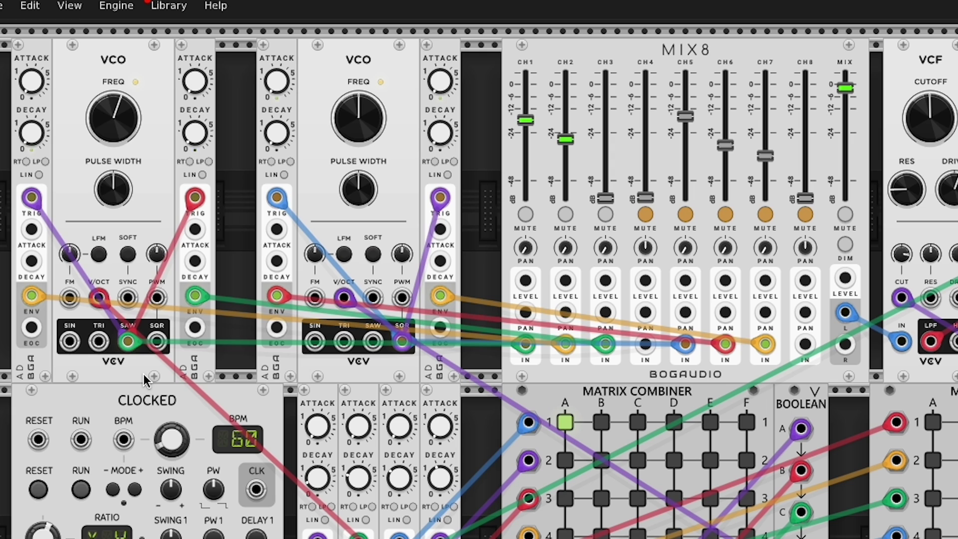
left_click(75, 9)
left_click_drag(176, 167, 54, 168)
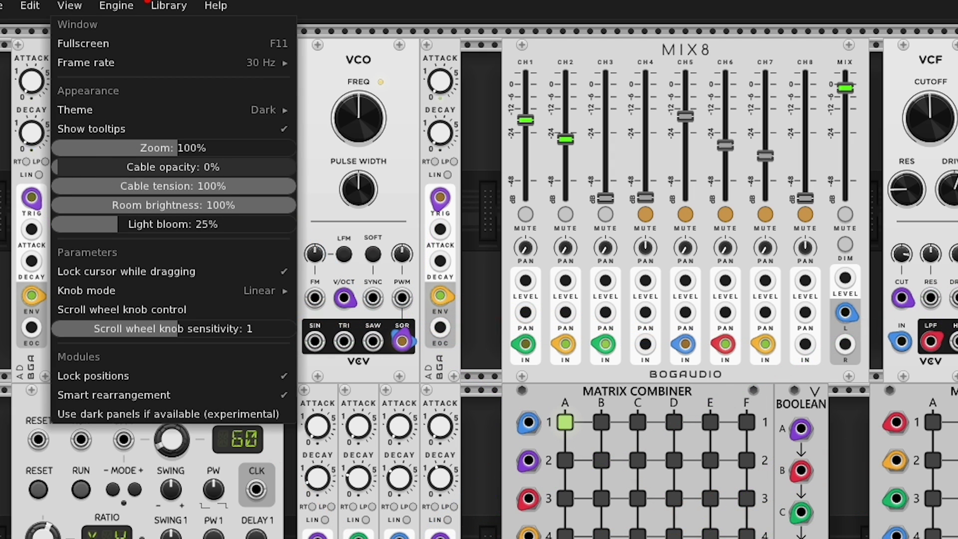
key("Escape")
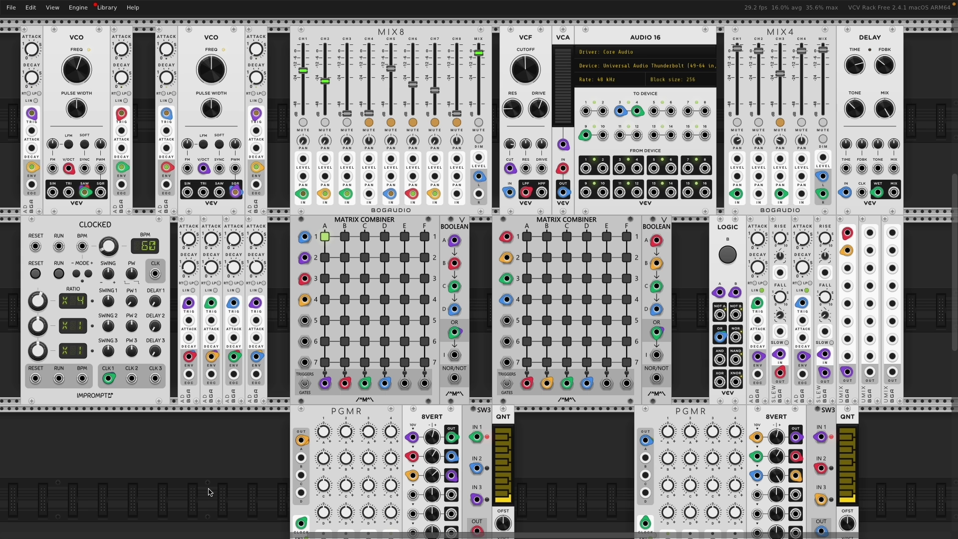
Start the clock, adjust the VCF's cutoff and raise MIX8's channel 3 level.
mouse_move(478, 469)
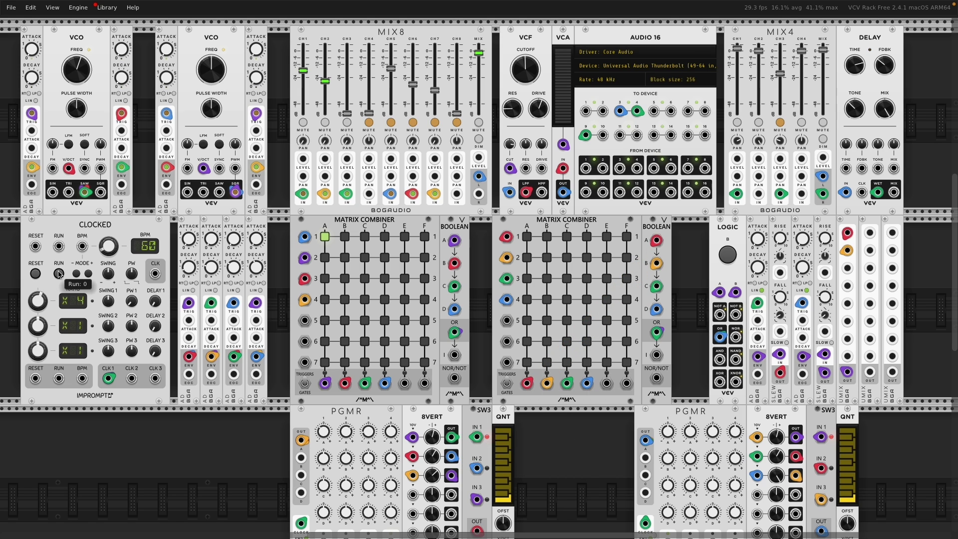
left_click(58, 274)
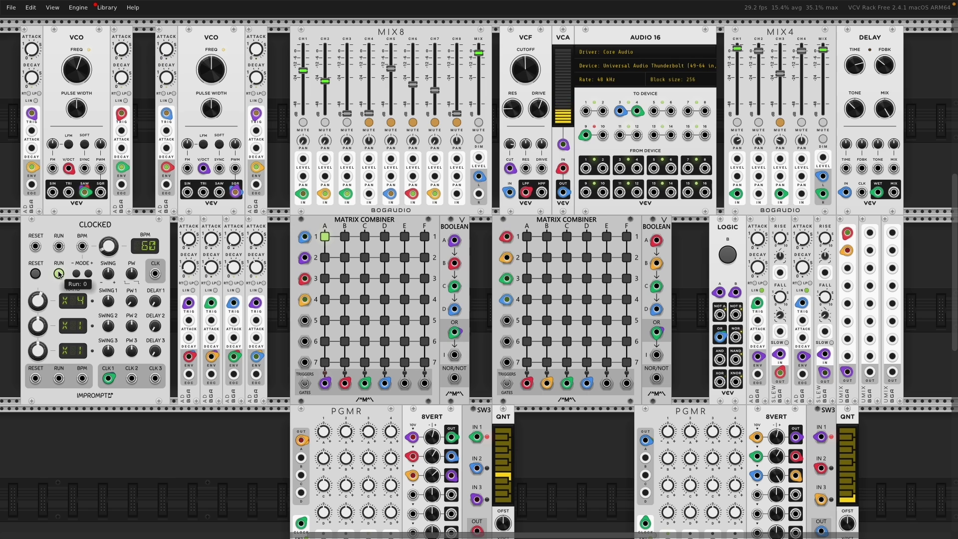
left_click_drag(525, 69, 525, 92)
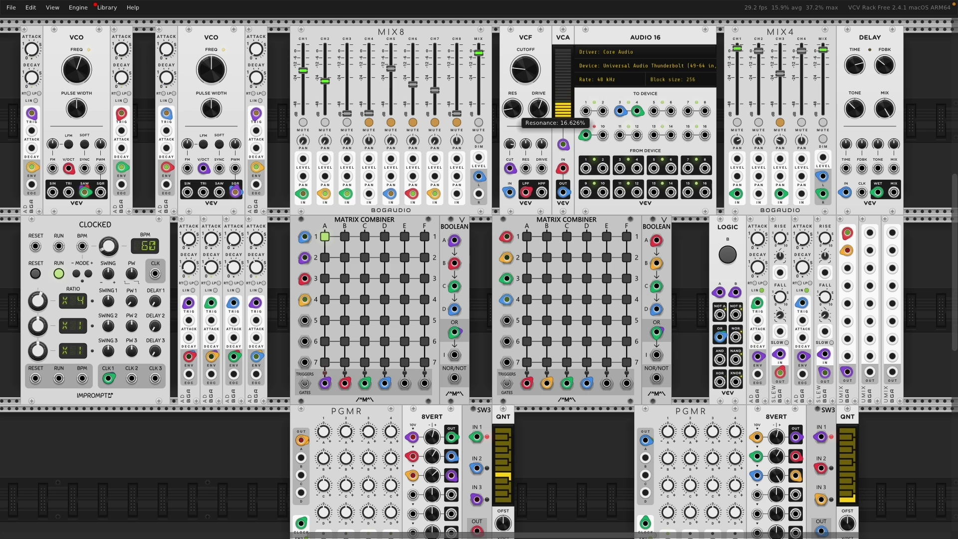
left_click_drag(358, 118, 435, 122)
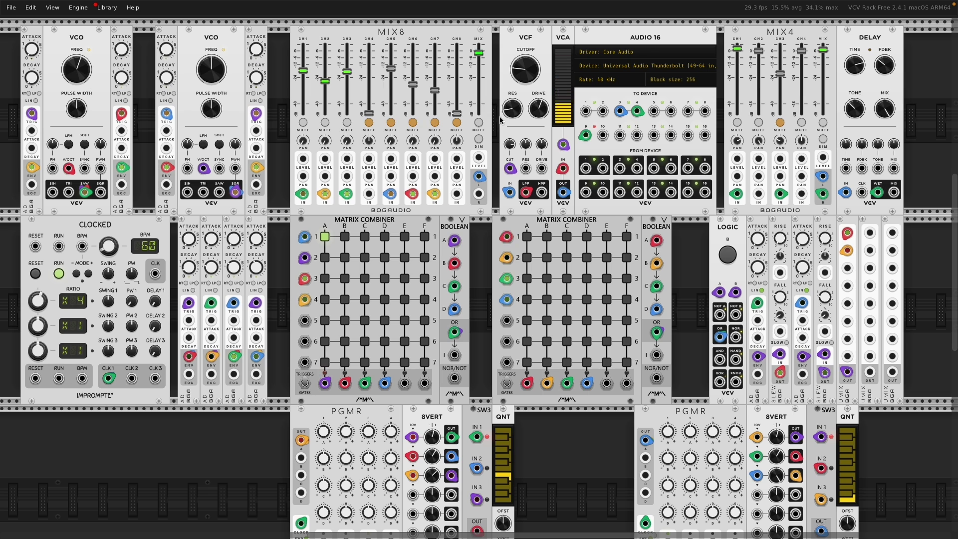
Adjust the VCF's resonance and stop the clock.
left_click_drag(512, 109, 512, 100)
mouse_move(847, 251)
left_mouse_down()
mouse_move(841, 292)
mouse_move(848, 254)
left_mouse_up()
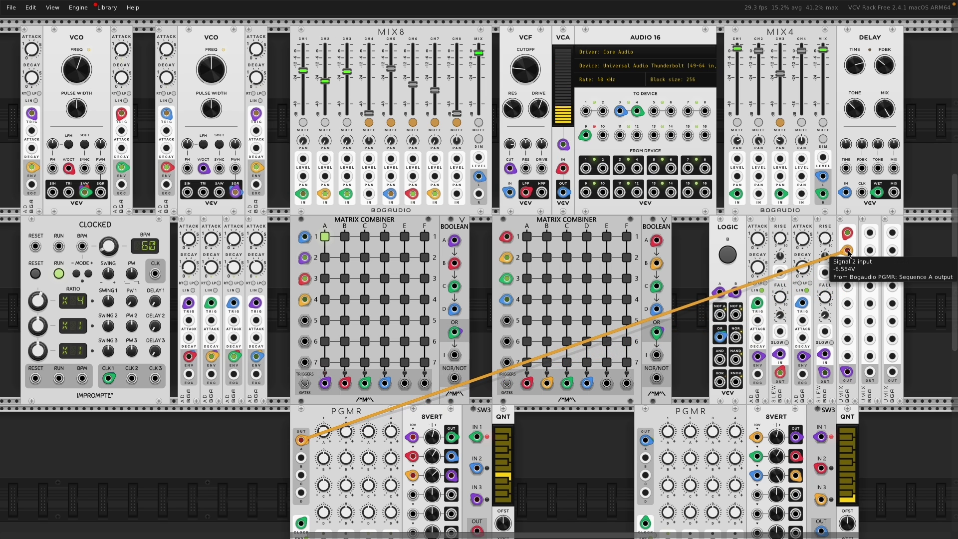
left_click(59, 274)
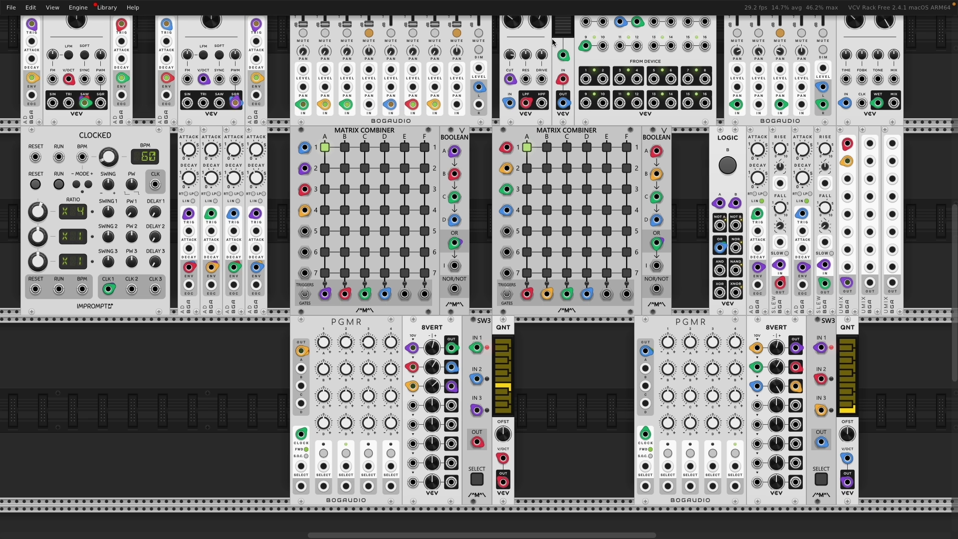
Disconnect the VCA's CV cable and tune the second PGMR's row A while selecting its steps one by one.
left_click_drag(563, 55, 695, 224)
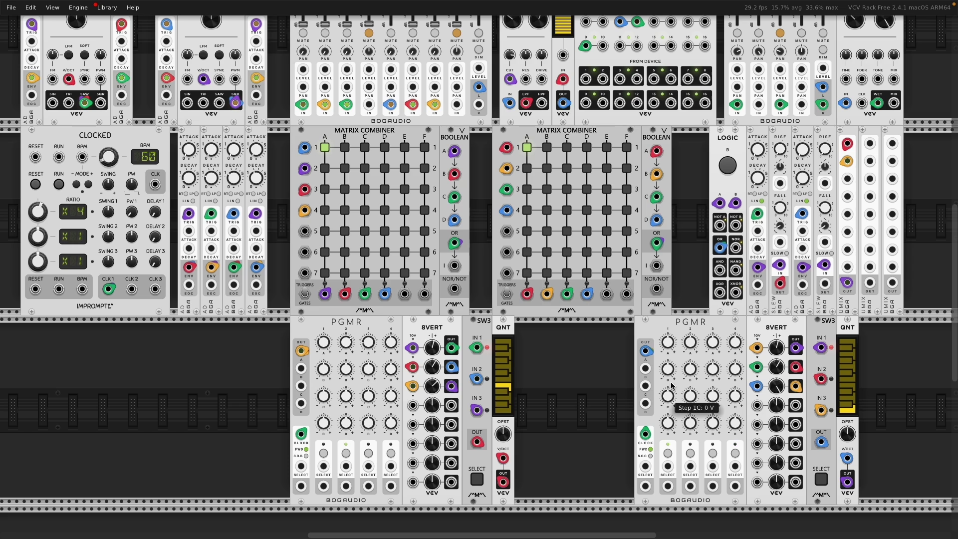
mouse_move(668, 344)
left_click_drag(668, 344, 705, 359)
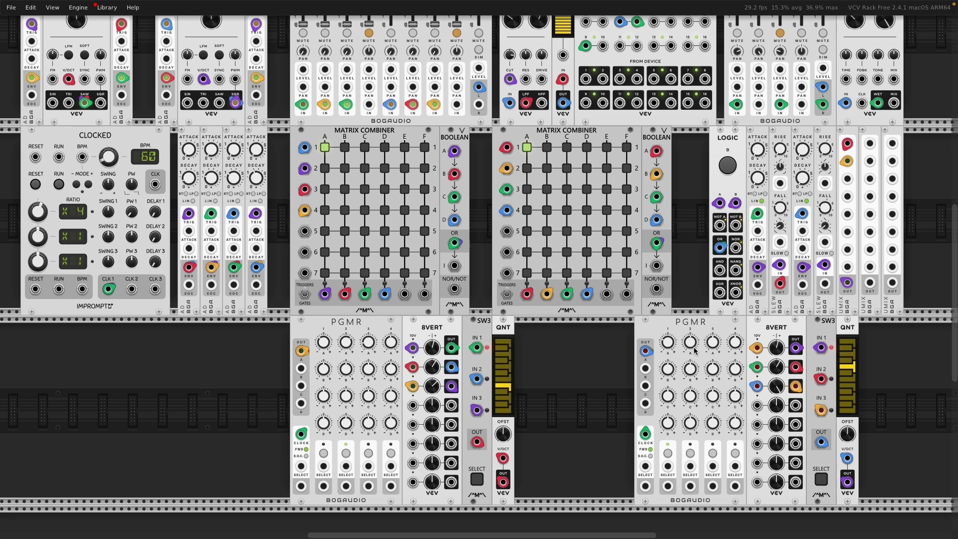
left_click(690, 454)
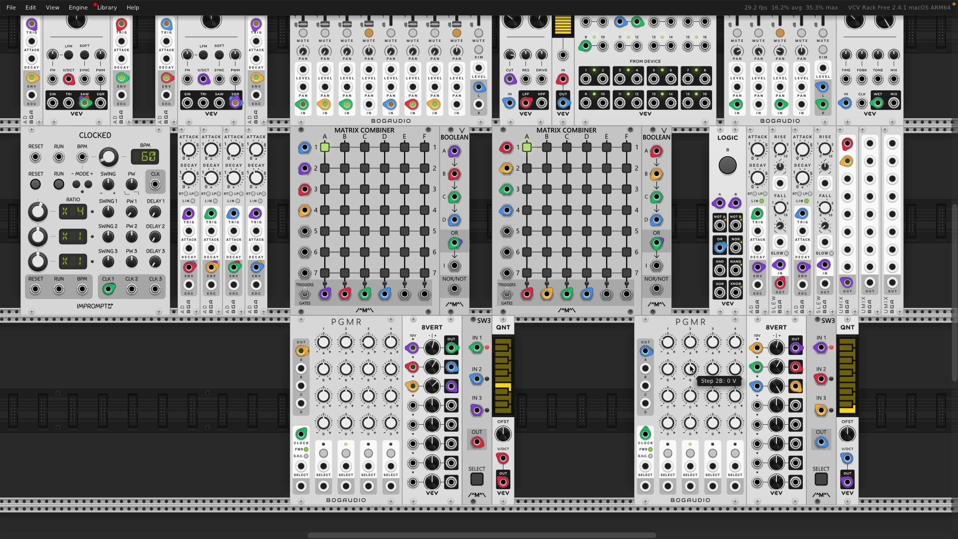
left_click(713, 454)
left_click_drag(714, 355, 735, 277)
left_click(733, 454)
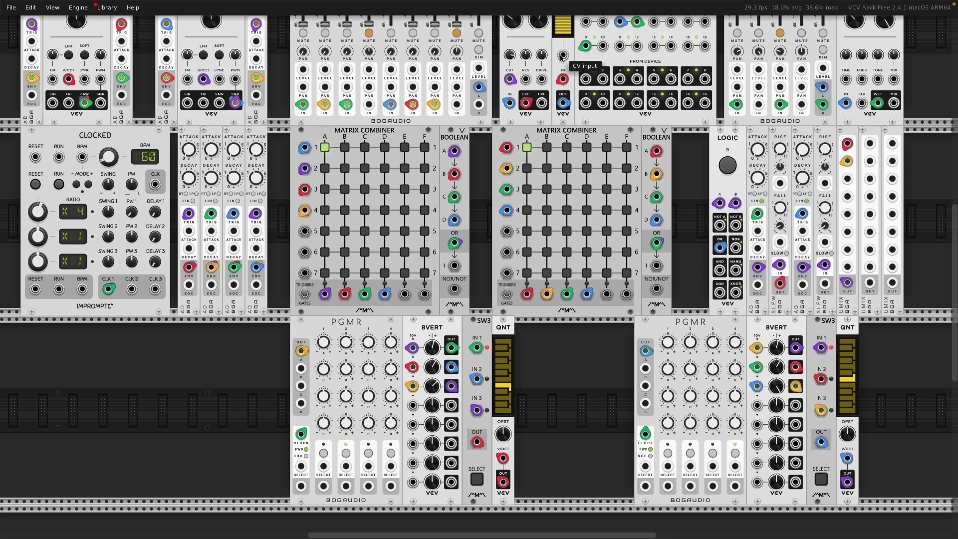
Patch the second slew limiter's output to the VCA's CV input and run the clock briefly.
left_click_drag(563, 55, 825, 283)
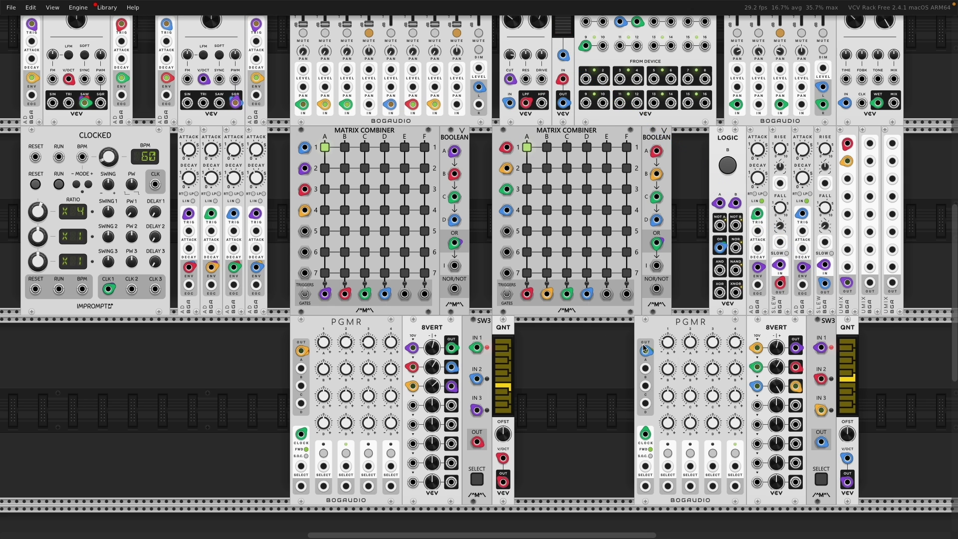
left_click(63, 187)
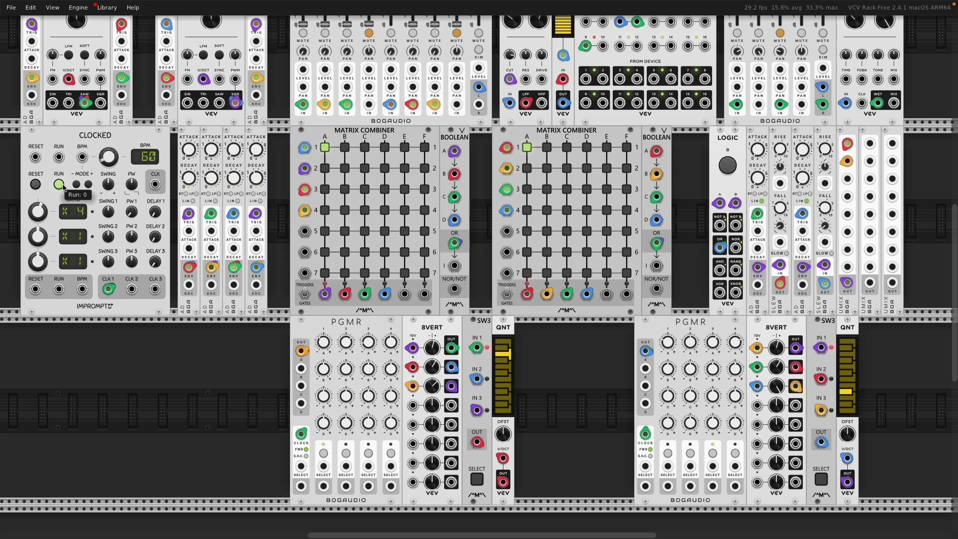
left_click(63, 187)
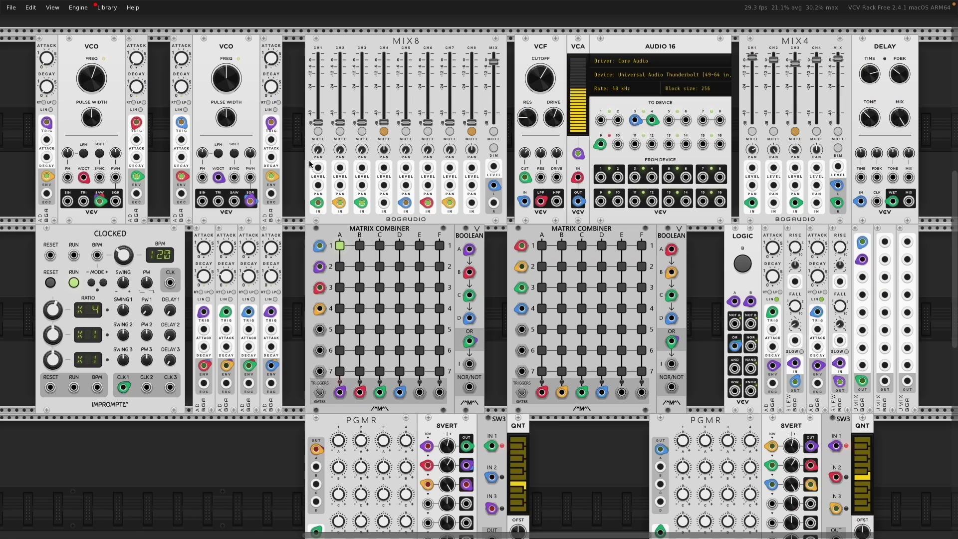
Raise MIX8's channel 1 level, switch to Console and solo the VCV channel briefly.
left_click_drag(318, 122, 318, 79)
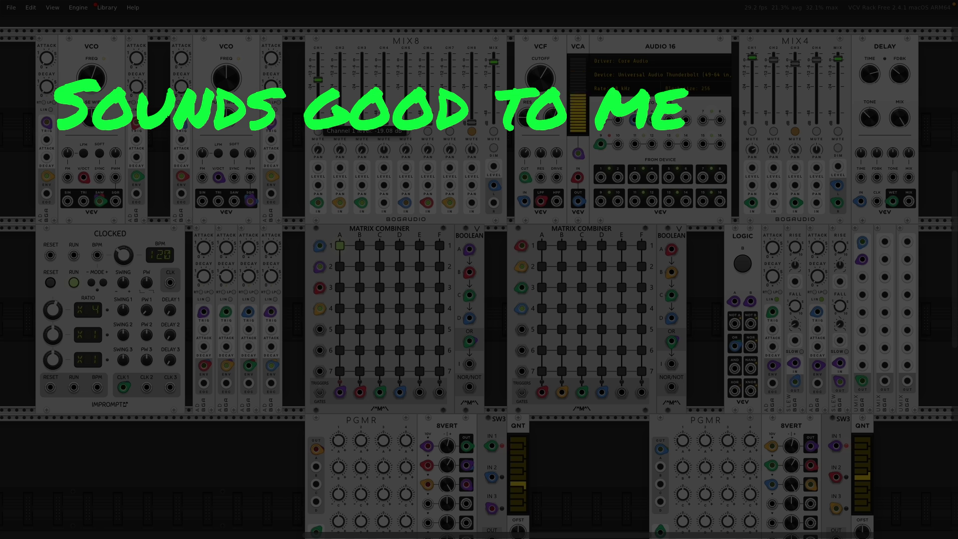
key("super+Tab")
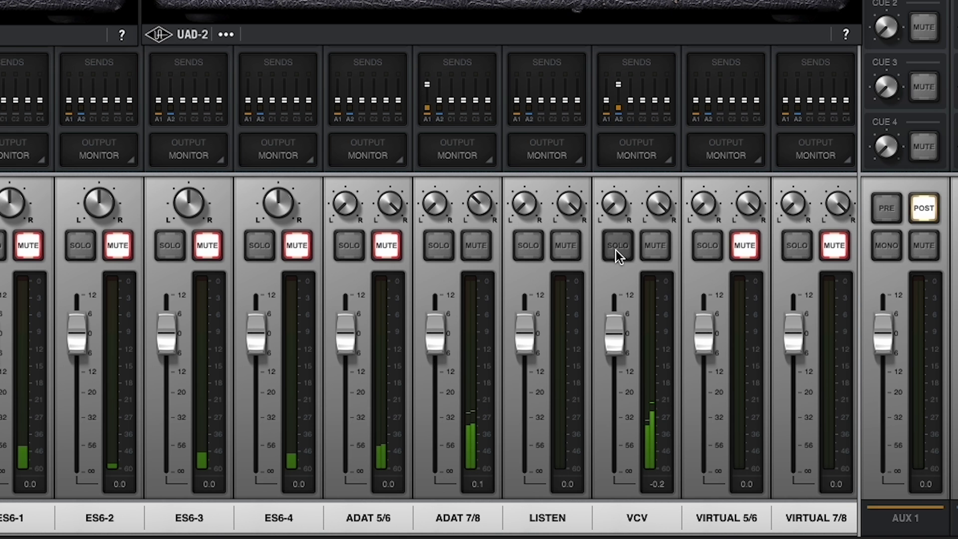
left_click(683, 364)
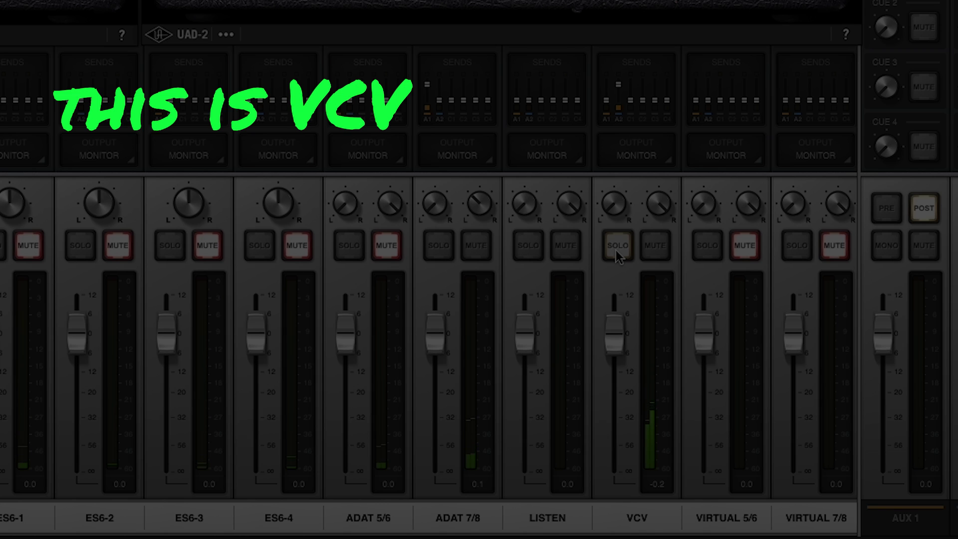
left_click(616, 250)
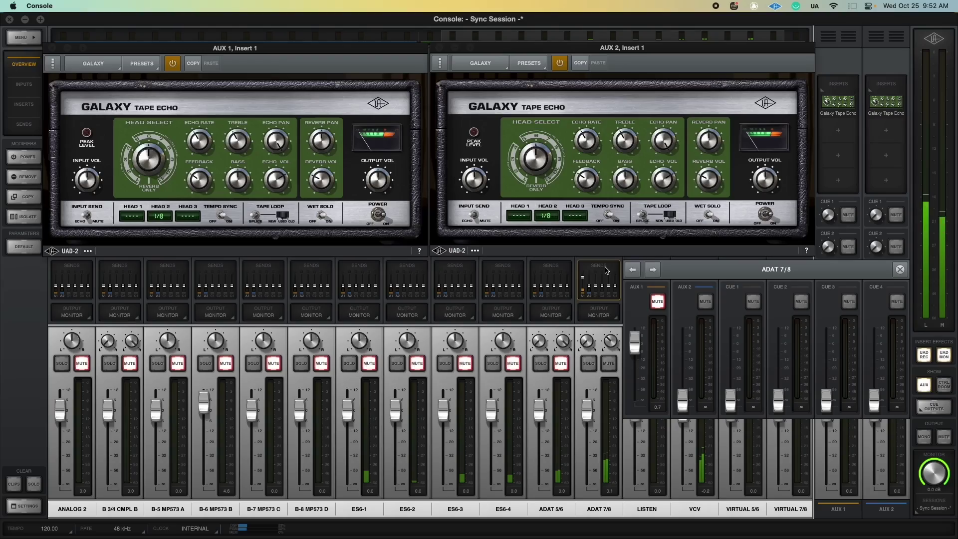
Return to VCV Rack briefly, then unmute the AUX 1 send of the ADAT 7/8 channel in Console.
key("super+Tab")
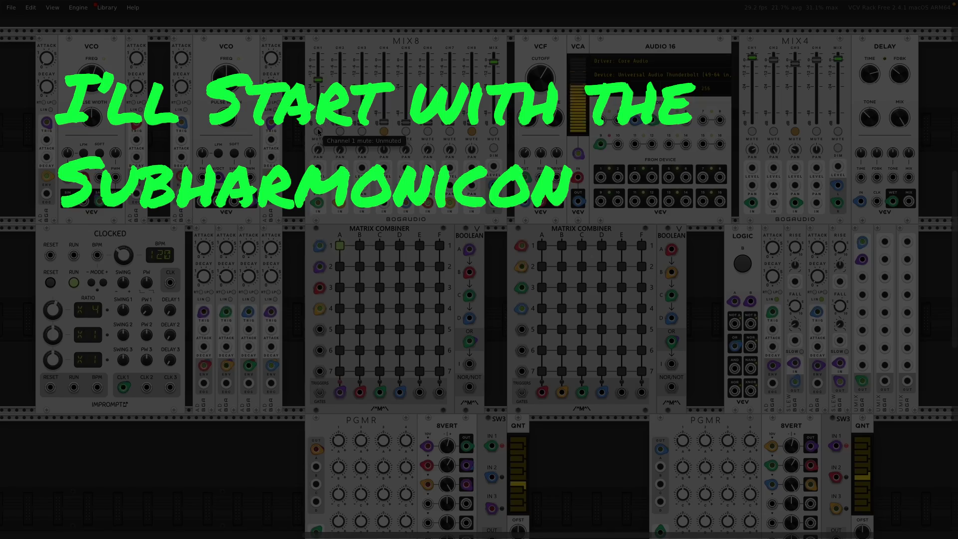
key("super+Tab")
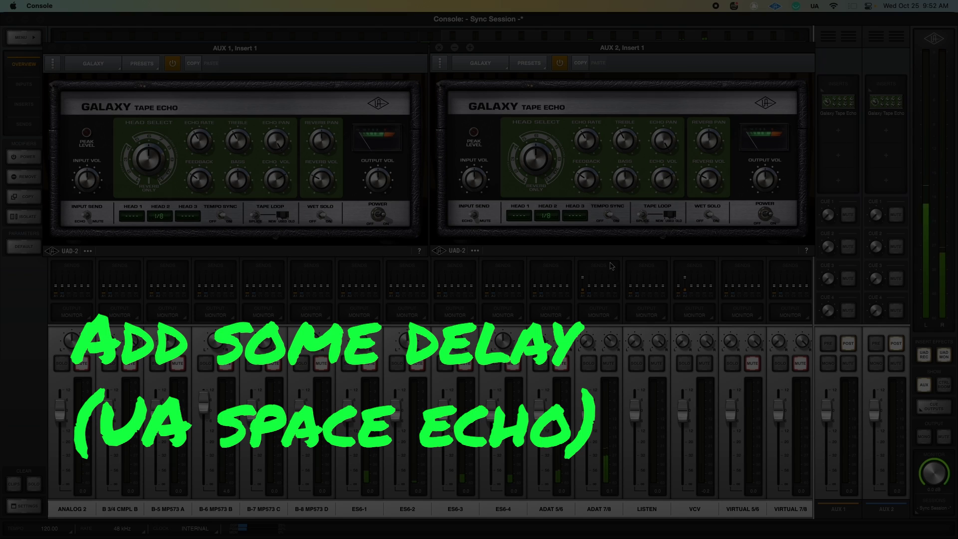
left_click(611, 266)
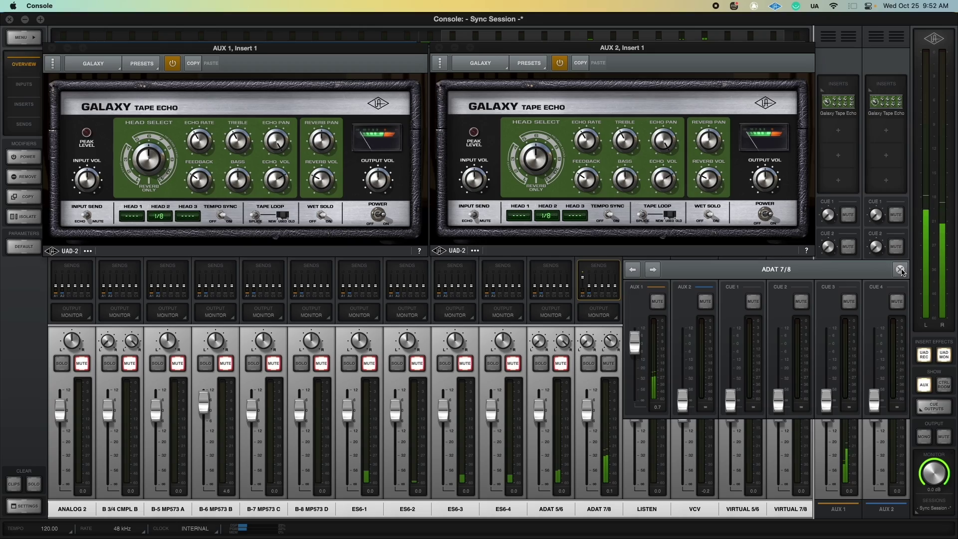
left_click(901, 270)
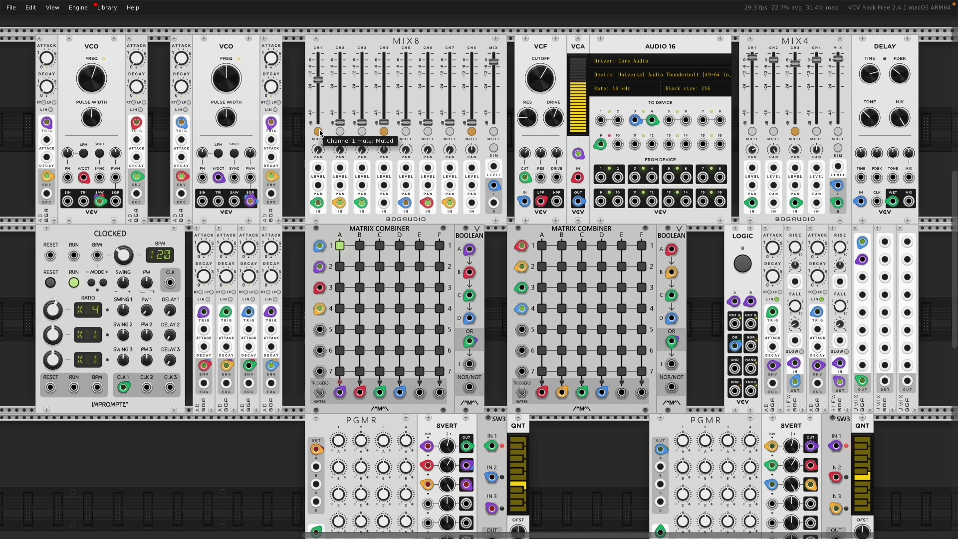
Unmute MIX8's channel 1 in VCV Rack and raise the levels of channels 1, 3 and 5.
left_click(319, 132)
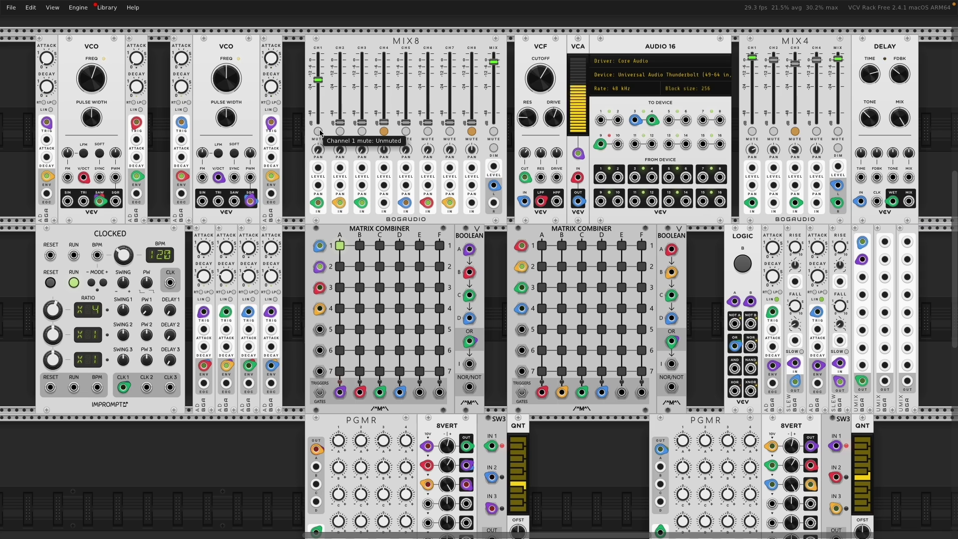
left_click_drag(318, 79, 318, 78)
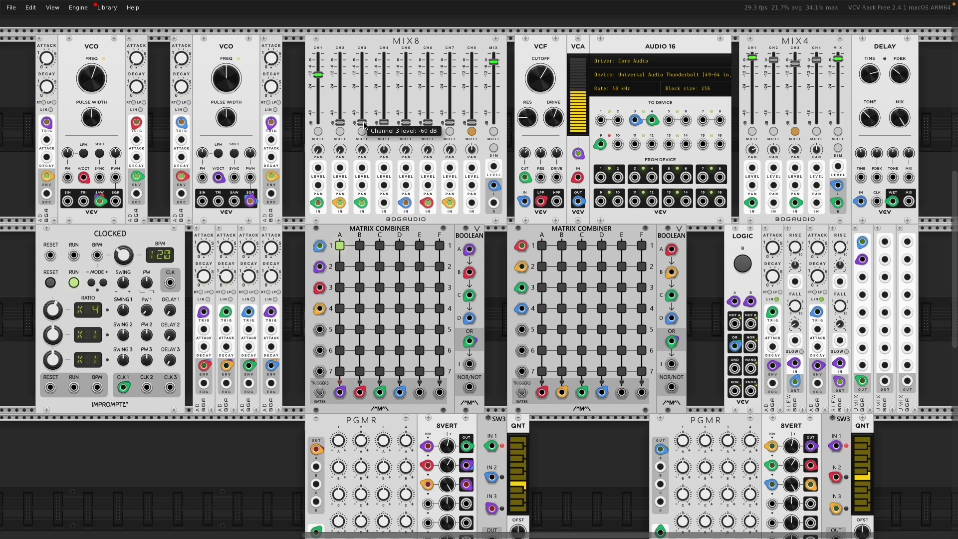
left_click_drag(364, 125, 362, 104)
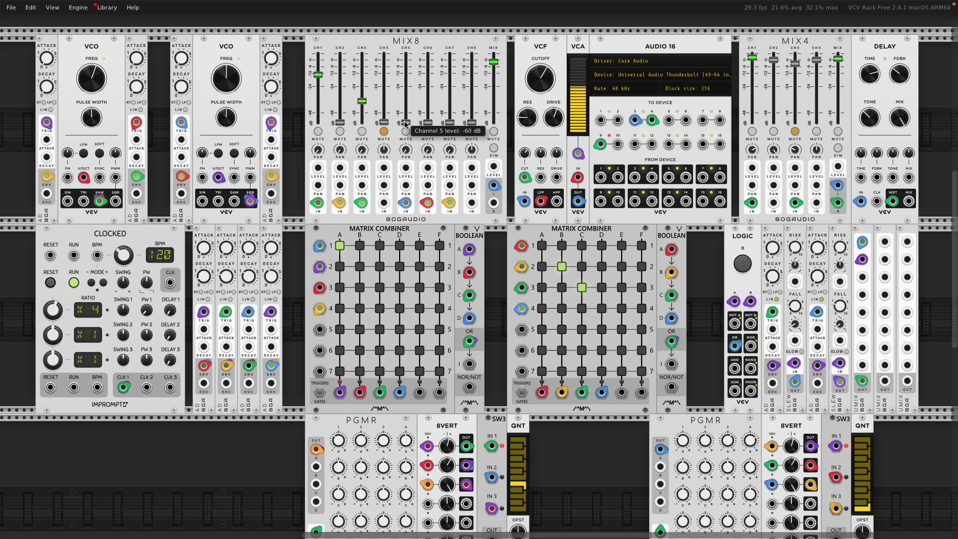
left_click_drag(406, 123, 407, 89)
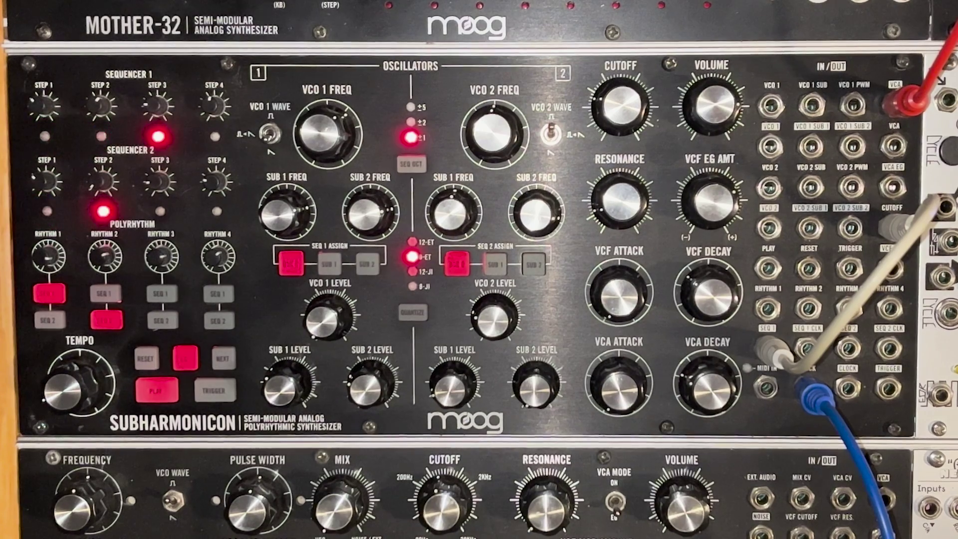